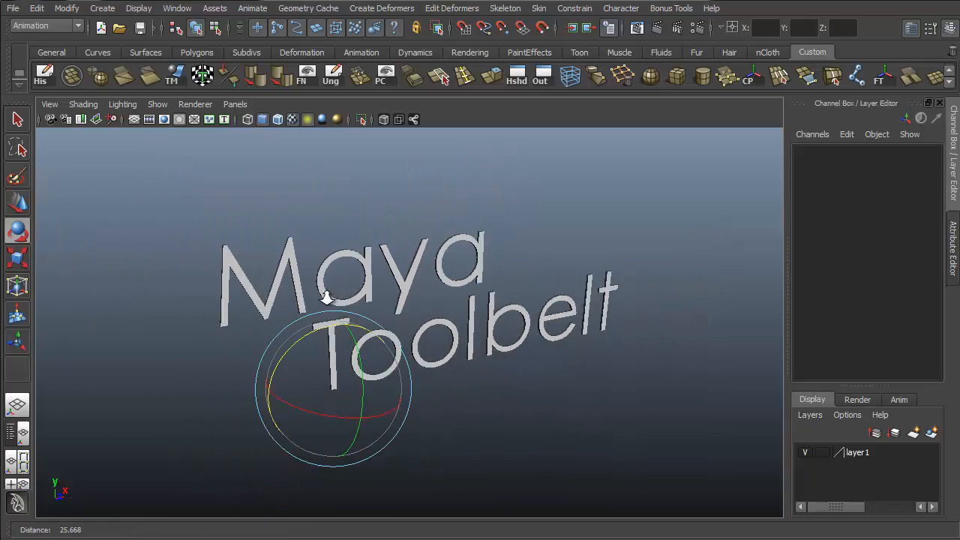
# Move the selection's pivot point onto the letter M of the title, and shift the selection upward
pyautogui.keyDown('alt'); pyautogui.moveTo(390, 288); pyautogui.dragTo(330, 283); pyautogui.keyUp('alt')
pyautogui.press('w')
pyautogui.keyDown('alt'); pyautogui.moveTo(410, 261); pyautogui.dragTo(398, 307, button='middle'); pyautogui.keyUp('alt')
pyautogui.press('Insert')
pyautogui.moveTo(301, 418); pyautogui.dragTo(230, 277)
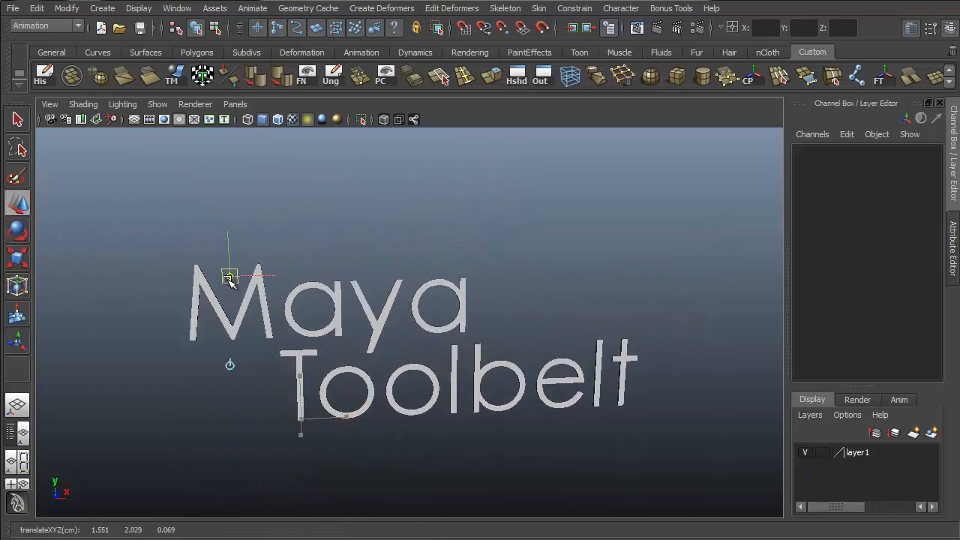
pyautogui.press('Insert')
pyautogui.moveTo(227, 228); pyautogui.dragTo(240, 124)
pyautogui.press('q')
pyautogui.keyDown('alt'); pyautogui.moveTo(604, 367); pyautogui.dragTo(632, 281); pyautogui.keyUp('alt')
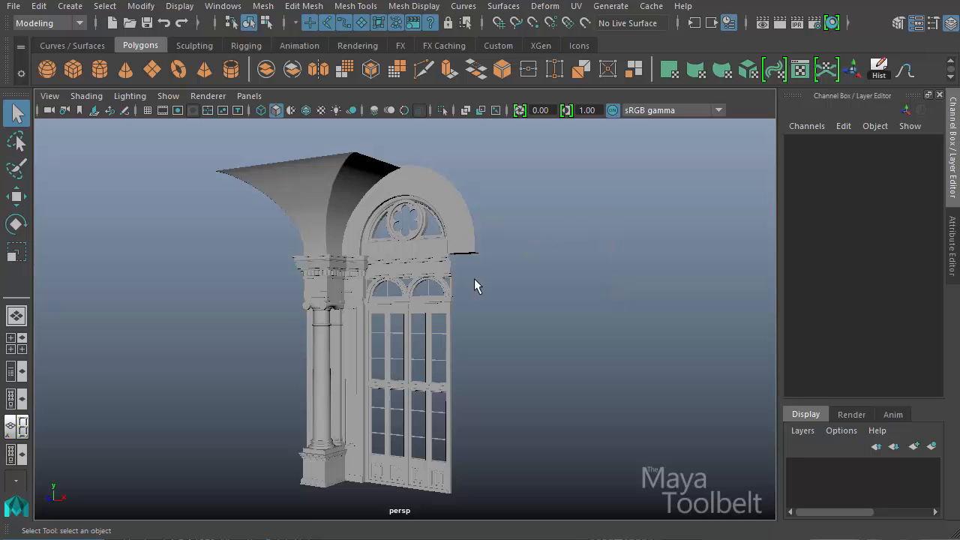
# Examine the curved vault piece above the column and how it meets the arch over the window
pyautogui.keyDown('alt'); pyautogui.moveTo(474, 286); pyautogui.dragTo(332, 227); pyautogui.keyUp('alt')
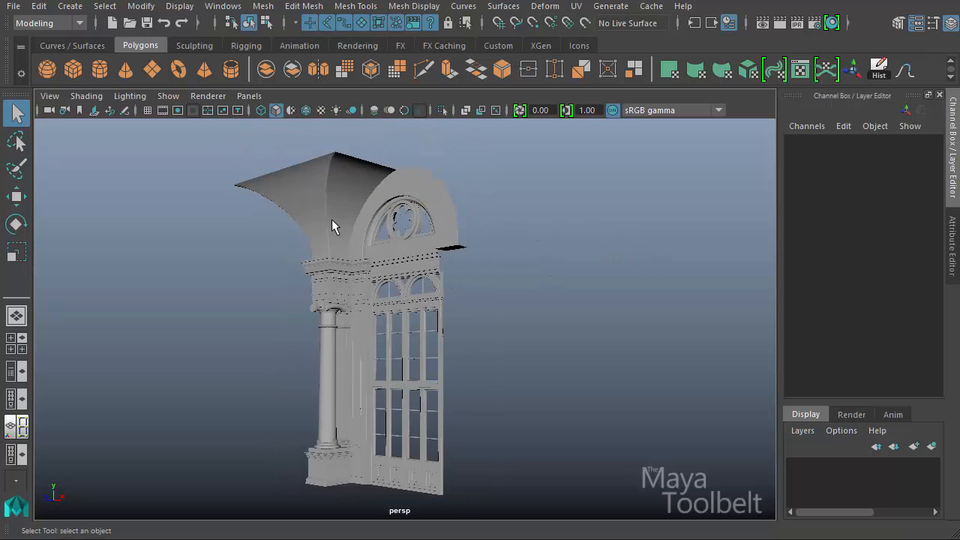
pyautogui.click(338, 221)
pyautogui.click(446, 219)
pyautogui.keyDown('alt'); pyautogui.moveTo(503, 227); pyautogui.dragTo(429, 306); pyautogui.keyUp('alt')
pyautogui.click(593, 272)
pyautogui.keyDown('alt'); pyautogui.moveTo(257, 259); pyautogui.dragTo(285, 397, button='middle'); pyautogui.keyUp('alt')
pyautogui.keyDown('alt'); pyautogui.moveTo(390, 394); pyautogui.dragTo(622, 386, button='right'); pyautogui.keyUp('alt')
pyautogui.keyDown('alt'); pyautogui.moveTo(570, 390); pyautogui.dragTo(498, 360); pyautogui.keyUp('alt')
pyautogui.click(300, 375)
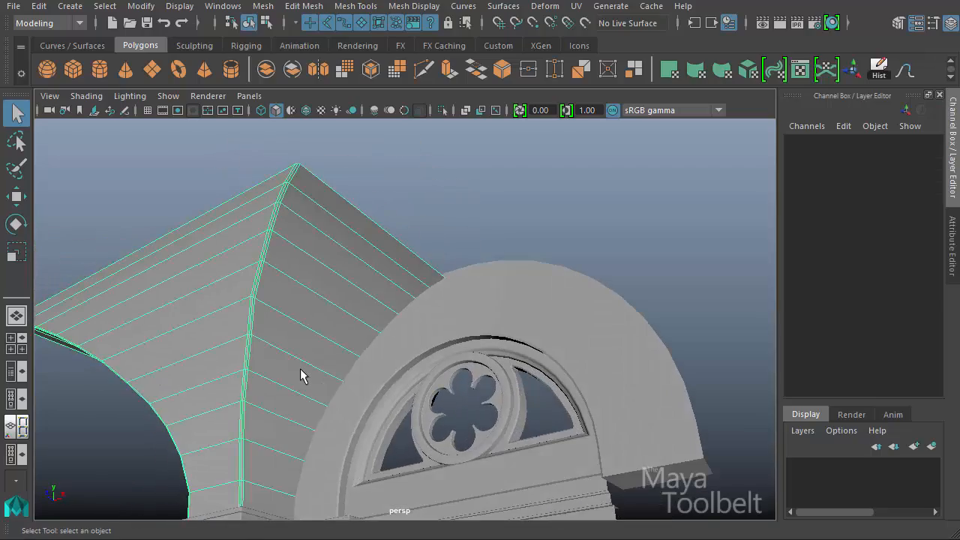
pyautogui.keyDown('alt'); pyautogui.moveTo(300, 376); pyautogui.dragTo(438, 322); pyautogui.keyUp('alt')
pyautogui.keyDown('alt'); pyautogui.moveTo(438, 322); pyautogui.dragTo(280, 316, button='right'); pyautogui.keyUp('alt')
pyautogui.keyDown('alt'); pyautogui.moveTo(413, 300); pyautogui.dragTo(364, 295); pyautogui.keyUp('alt')
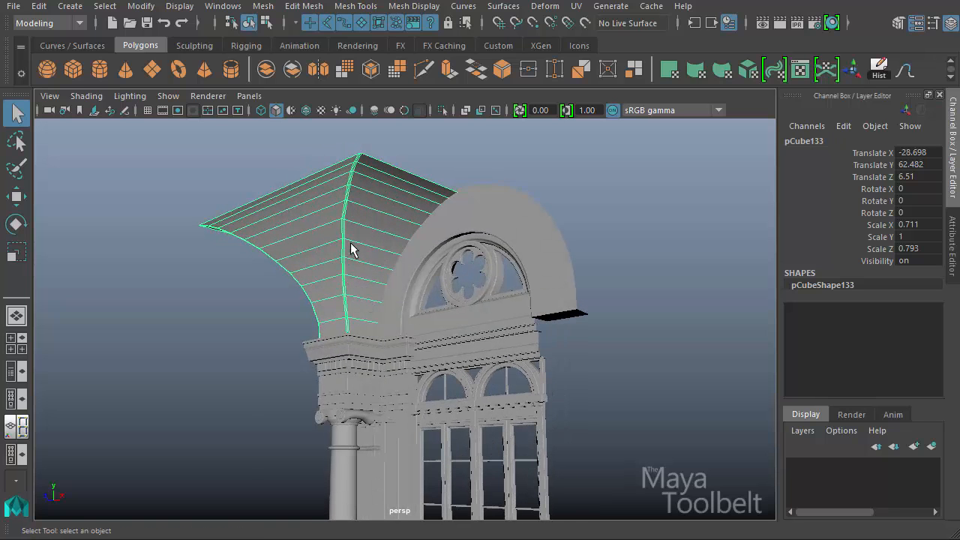
pyautogui.keyDown('alt'); pyautogui.moveTo(377, 198); pyautogui.dragTo(366, 182); pyautogui.keyUp('alt')
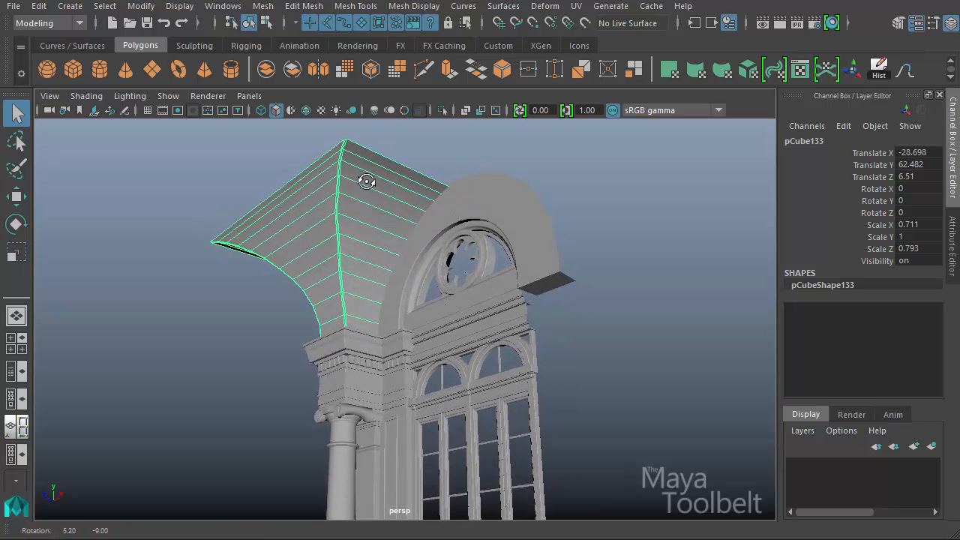
pyautogui.keyDown('alt'); pyautogui.moveTo(392, 262); pyautogui.dragTo(472, 253); pyautogui.keyUp('alt')
# Examine the arch surround above the round flower window and the tall paned doors beneath it
pyautogui.click(588, 281)
pyautogui.keyDown('alt'); pyautogui.moveTo(587, 281); pyautogui.dragTo(613, 325); pyautogui.keyUp('alt')
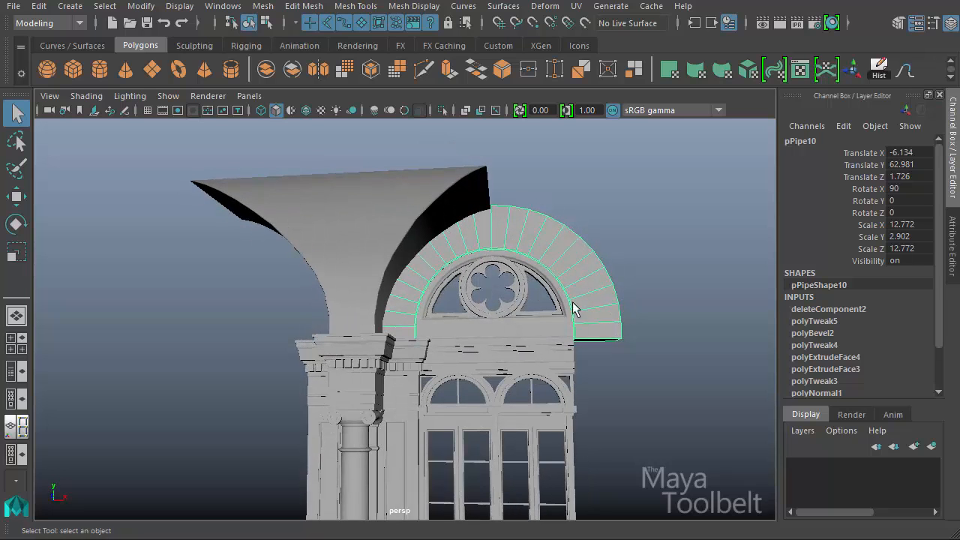
pyautogui.keyDown('alt'); pyautogui.moveTo(624, 379); pyautogui.dragTo(583, 446); pyautogui.keyUp('alt')
pyautogui.keyDown('alt'); pyautogui.moveTo(583, 446); pyautogui.dragTo(477, 203, button='middle'); pyautogui.keyUp('alt')
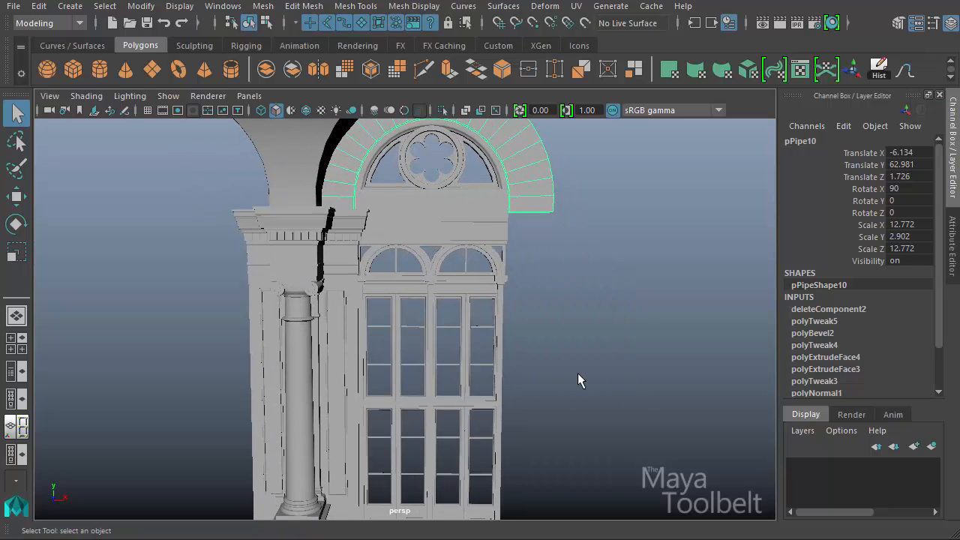
pyautogui.keyDown('alt'); pyautogui.moveTo(578, 373); pyautogui.dragTo(480, 349); pyautogui.keyUp('alt')
pyautogui.keyDown('alt'); pyautogui.moveTo(480, 349); pyautogui.dragTo(391, 399, button='right'); pyautogui.keyUp('alt')
pyautogui.keyDown('alt'); pyautogui.moveTo(390, 399); pyautogui.dragTo(289, 299); pyautogui.keyUp('alt')
pyautogui.keyDown('alt'); pyautogui.moveTo(292, 352); pyautogui.dragTo(280, 367); pyautogui.keyUp('alt')
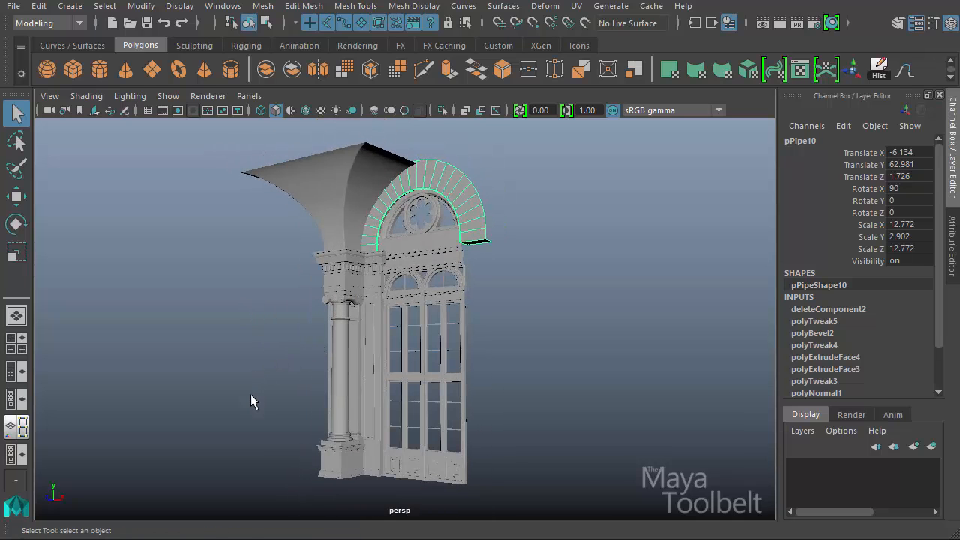
# Inspect the entablature blocks above the column and its scroll capital up close
pyautogui.keyDown('alt'); pyautogui.moveTo(251, 402); pyautogui.dragTo(267, 371); pyautogui.keyUp('alt')
pyautogui.keyDown('alt'); pyautogui.moveTo(268, 371); pyautogui.dragTo(360, 356, button='right'); pyautogui.keyUp('alt')
pyautogui.keyDown('alt'); pyautogui.moveTo(359, 356); pyautogui.dragTo(364, 375, button='middle'); pyautogui.keyUp('alt')
pyautogui.keyDown('alt'); pyautogui.moveTo(365, 375); pyautogui.dragTo(506, 330, button='right'); pyautogui.keyUp('alt')
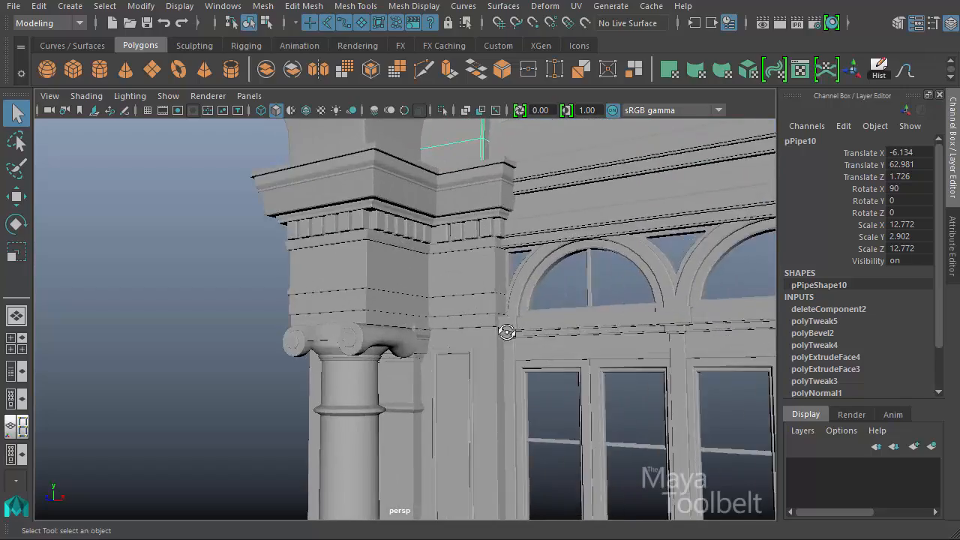
pyautogui.keyDown('alt'); pyautogui.moveTo(505, 331); pyautogui.dragTo(428, 333); pyautogui.keyUp('alt')
pyautogui.click(416, 280)
pyautogui.keyDown('alt'); pyautogui.moveTo(346, 328); pyautogui.dragTo(515, 298); pyautogui.keyUp('alt')
pyautogui.click(235, 323)
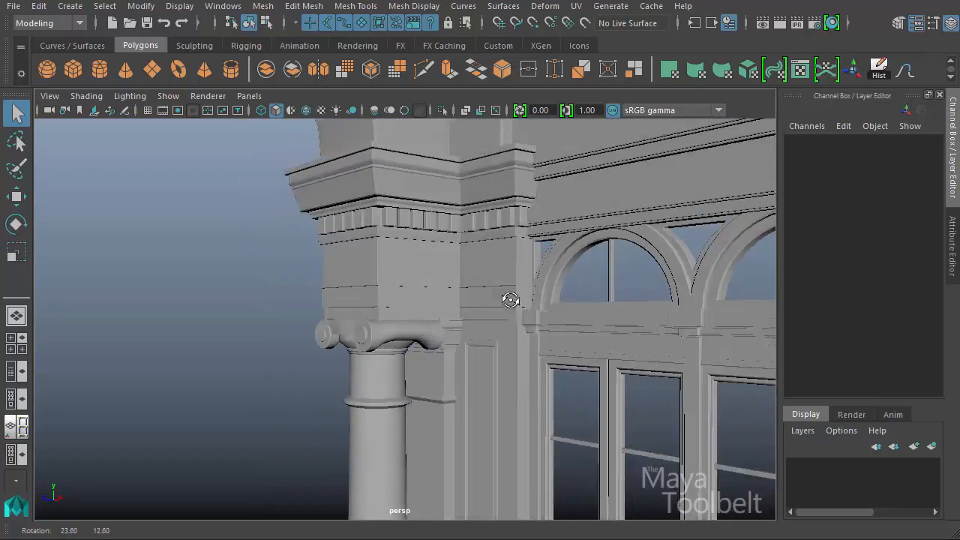
pyautogui.keyDown('alt'); pyautogui.moveTo(514, 297); pyautogui.dragTo(574, 275, button='right'); pyautogui.keyUp('alt')
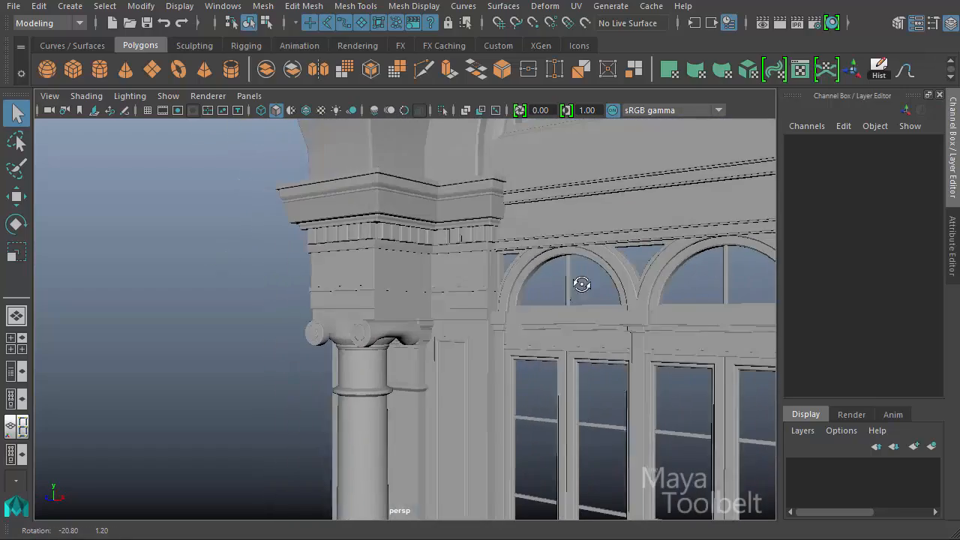
pyautogui.click(463, 274)
pyautogui.click(395, 273)
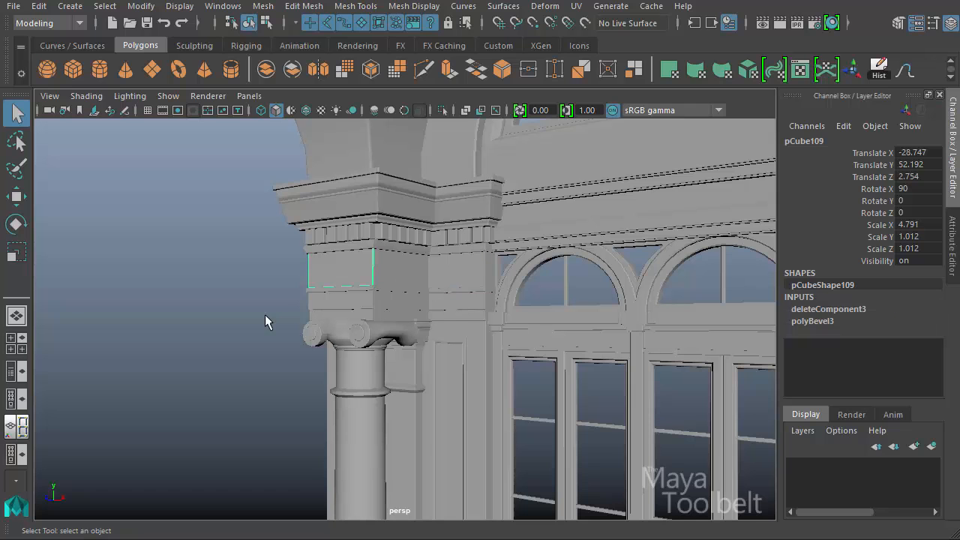
pyautogui.click(214, 314)
pyautogui.keyDown('alt'); pyautogui.moveTo(545, 401); pyautogui.dragTo(476, 312, button='middle'); pyautogui.keyUp('alt')
pyautogui.keyDown('alt'); pyautogui.moveTo(504, 349); pyautogui.dragTo(572, 347); pyautogui.keyUp('alt')
pyautogui.click(297, 247)
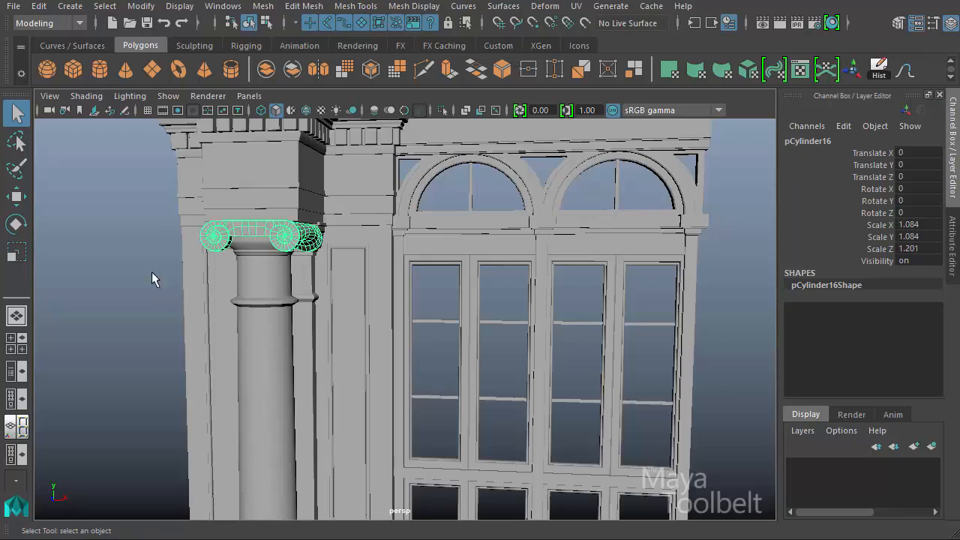
pyautogui.keyDown('alt'); pyautogui.moveTo(151, 279); pyautogui.dragTo(419, 314); pyautogui.keyUp('alt')
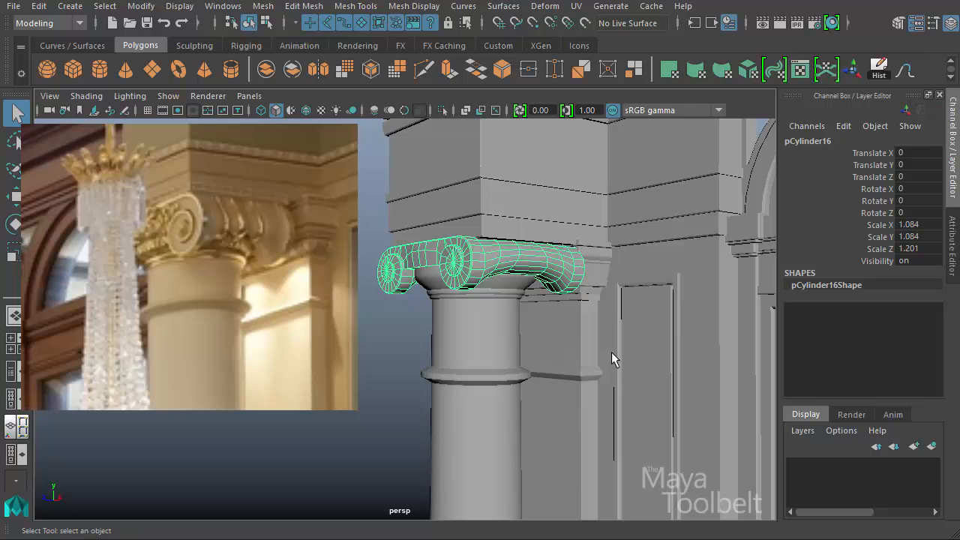
pyautogui.click(425, 403)
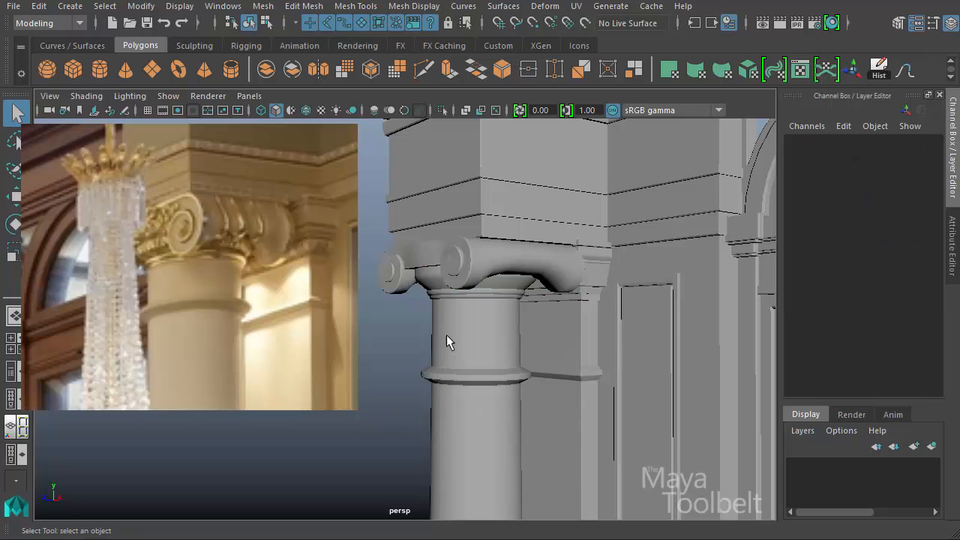
# Select all parts of the window bay, duplicate them in place and group the duplicates
pyautogui.keyDown('alt'); pyautogui.moveTo(664, 394); pyautogui.dragTo(617, 319, button='middle'); pyautogui.keyUp('alt')
pyautogui.keyDown('alt'); pyautogui.moveTo(617, 319); pyautogui.dragTo(480, 337, button='right'); pyautogui.keyUp('alt')
pyautogui.keyDown('alt'); pyautogui.moveTo(480, 337); pyautogui.dragTo(585, 360); pyautogui.keyUp('alt')
pyautogui.keyDown('alt'); pyautogui.moveTo(585, 360); pyautogui.dragTo(491, 285, button='middle'); pyautogui.keyUp('alt')
pyautogui.keyDown('alt'); pyautogui.moveTo(492, 285); pyautogui.dragTo(391, 296, button='right'); pyautogui.keyUp('alt')
pyautogui.keyDown('alt'); pyautogui.moveTo(391, 297); pyautogui.dragTo(397, 354); pyautogui.keyUp('alt')
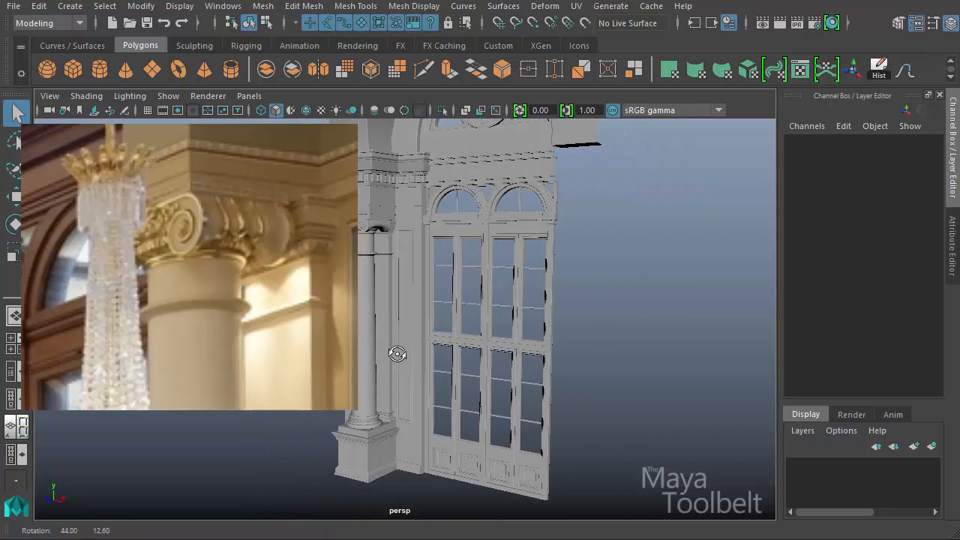
pyautogui.keyDown('alt'); pyautogui.moveTo(515, 333); pyautogui.dragTo(505, 415); pyautogui.keyUp('alt')
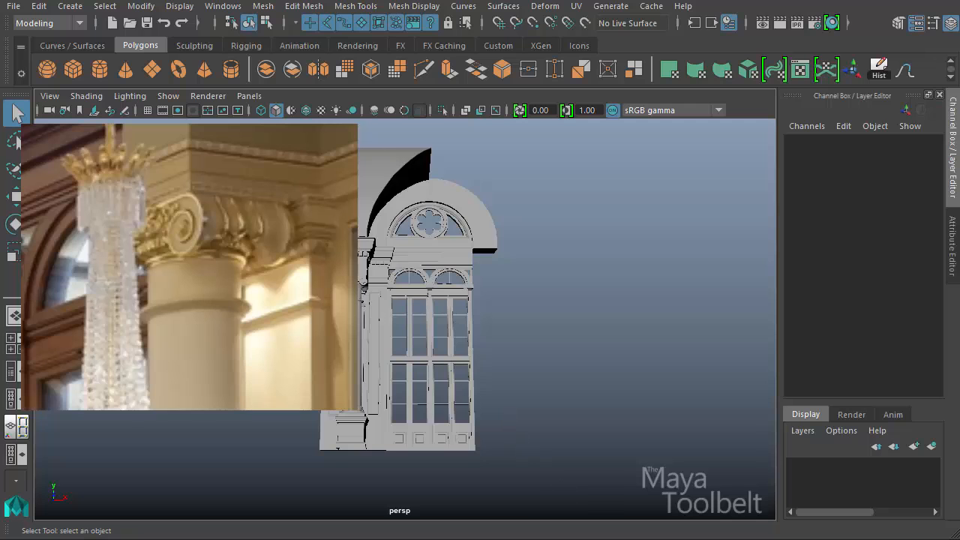
pyautogui.hotkey('ctrl', 'shift', 'a')
pyautogui.keyDown('alt'); pyautogui.moveTo(381, 289); pyautogui.dragTo(372, 300); pyautogui.keyUp('alt')
pyautogui.press('w')
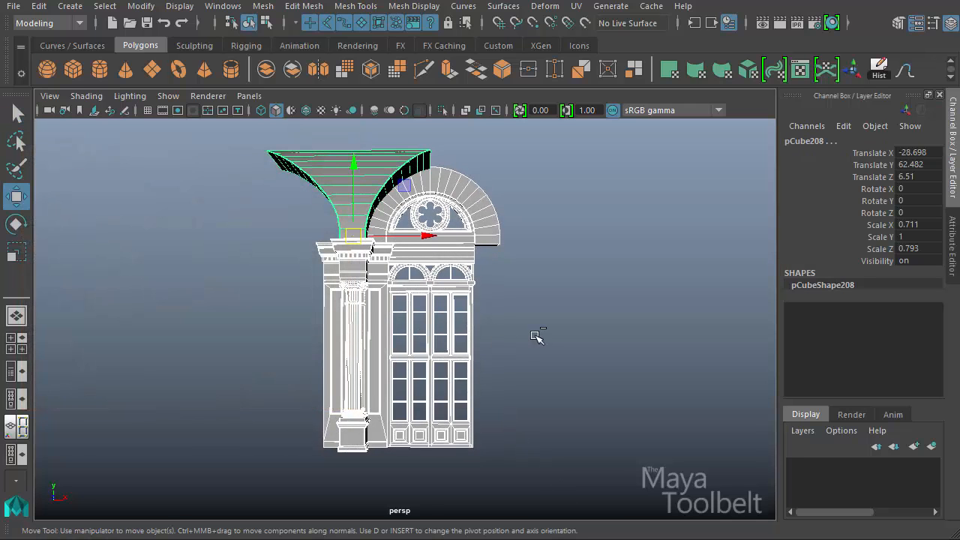
pyautogui.hotkey('ctrl', 'g')
pyautogui.keyDown('alt'); pyautogui.moveTo(521, 320); pyautogui.dragTo(574, 402); pyautogui.keyUp('alt')
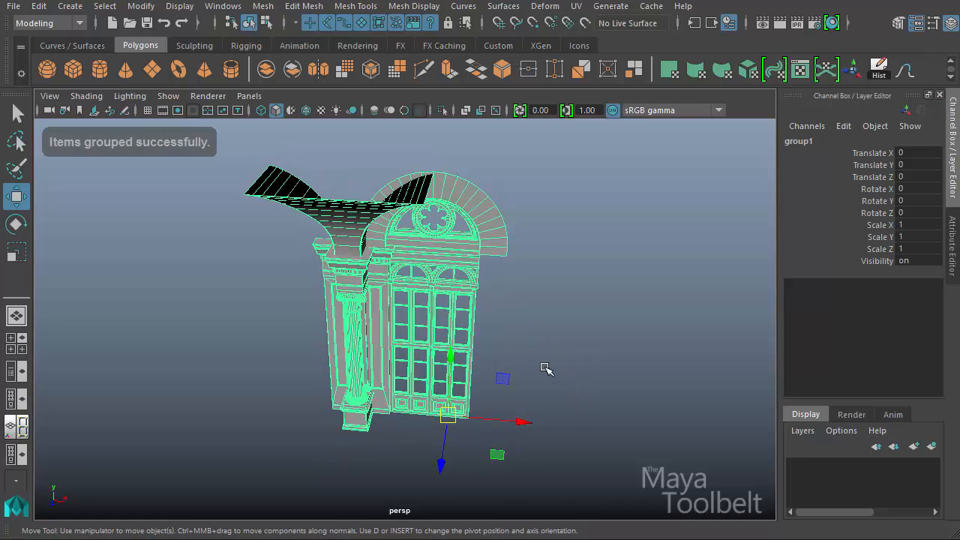
# Snap the new group's pivot to the outer corner vertex of the vault
pyautogui.press('v')
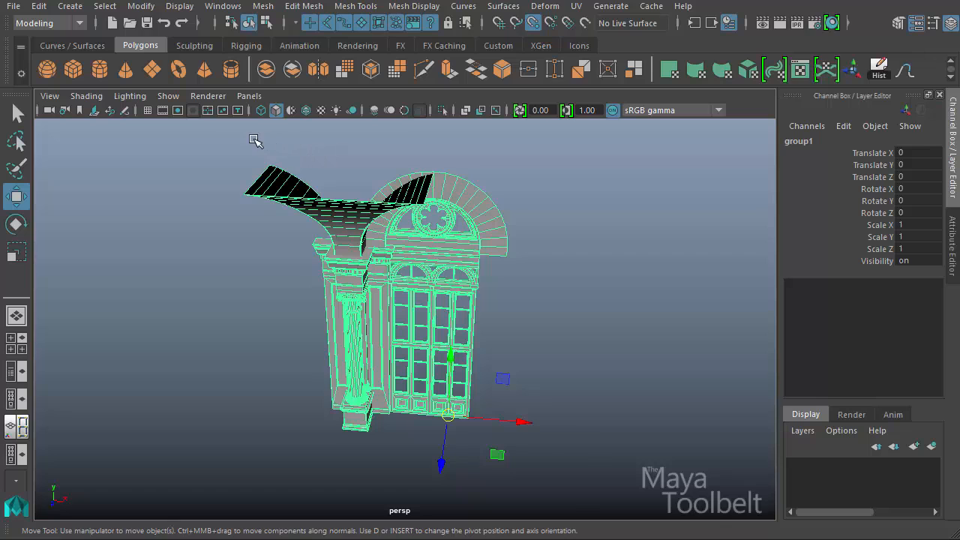
pyautogui.moveTo(255, 141); pyautogui.dragTo(269, 166, button='middle')
pyautogui.hotkey('ctrl', 'z')
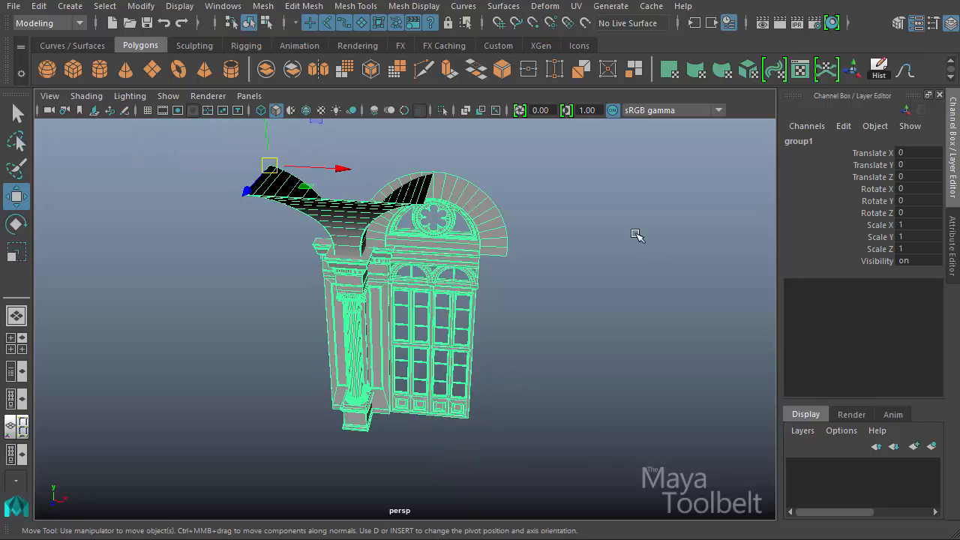
# Move the grouped bay beside the original, snapping its pivot to the peak of the original arch, and keep the group selected
pyautogui.moveTo(272, 172); pyautogui.dragTo(439, 156, button='middle')
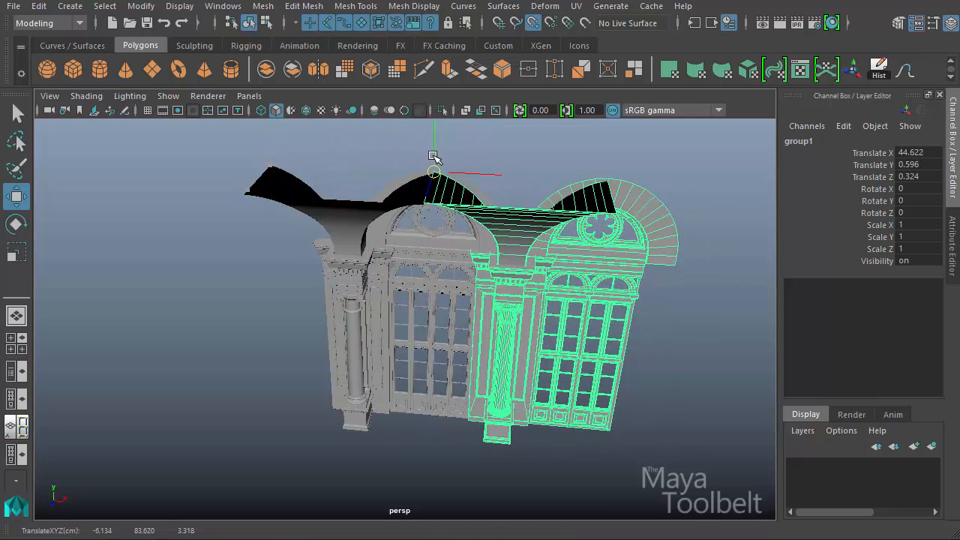
pyautogui.click(574, 150)
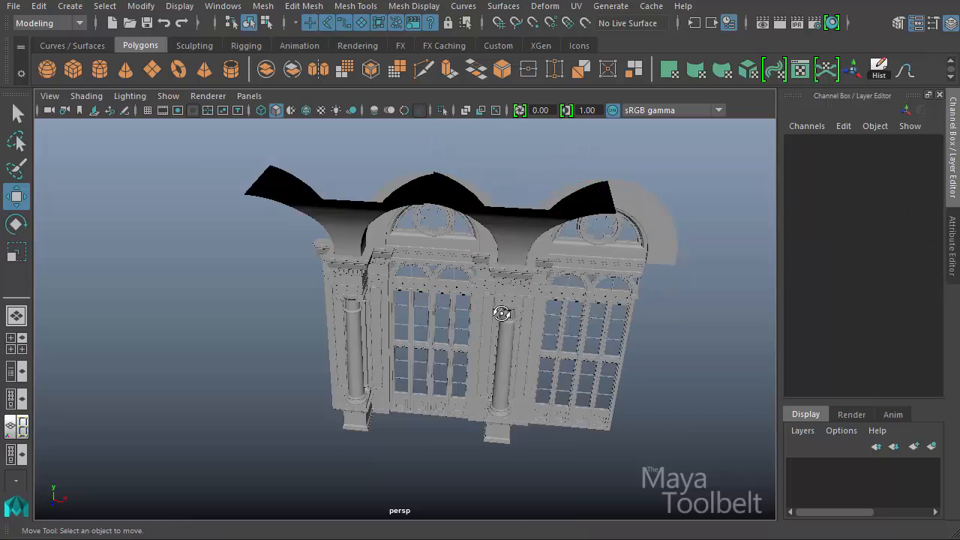
pyautogui.keyDown('alt'); pyautogui.moveTo(503, 313); pyautogui.dragTo(508, 250); pyautogui.keyUp('alt')
pyautogui.keyDown('alt'); pyautogui.moveTo(399, 223); pyautogui.dragTo(360, 247); pyautogui.keyUp('alt')
pyautogui.hotkey('ctrl', 'z')
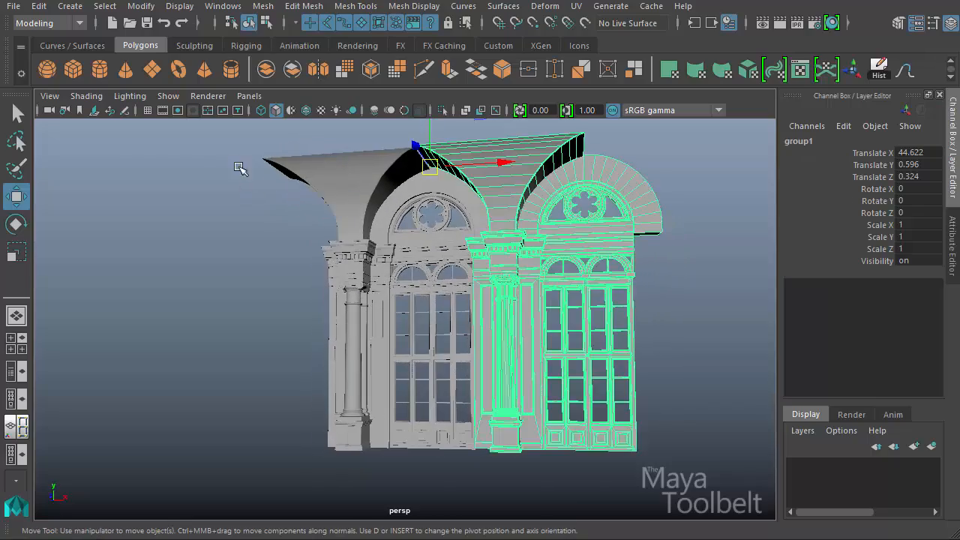
# Snap the grouped bay onto the original vault's corner vertex, placing it at Translate X 44.505 with Y and Z at 0
pyautogui.keyDown('alt'); pyautogui.moveTo(221, 183); pyautogui.dragTo(182, 334, button='middle'); pyautogui.keyUp('alt')
pyautogui.keyDown('alt'); pyautogui.moveTo(183, 335); pyautogui.dragTo(407, 354, button='right'); pyautogui.keyUp('alt')
pyautogui.keyDown('alt'); pyautogui.moveTo(407, 353); pyautogui.dragTo(463, 309); pyautogui.keyUp('alt')
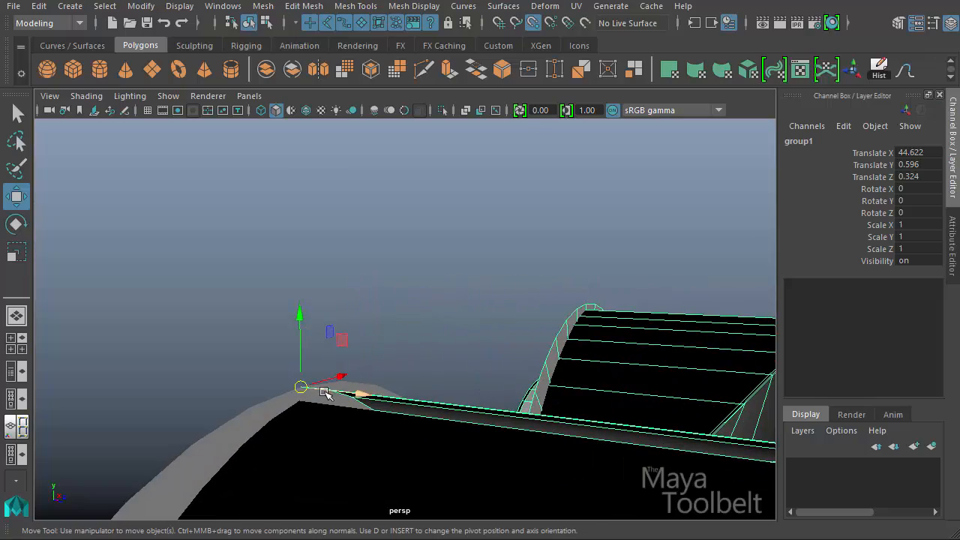
pyautogui.moveTo(325, 393); pyautogui.dragTo(304, 404)
pyautogui.keyDown('alt'); pyautogui.moveTo(548, 310); pyautogui.dragTo(301, 307); pyautogui.keyUp('alt')
pyautogui.keyDown('alt'); pyautogui.moveTo(300, 306); pyautogui.dragTo(47, 304, button='right'); pyautogui.keyUp('alt')
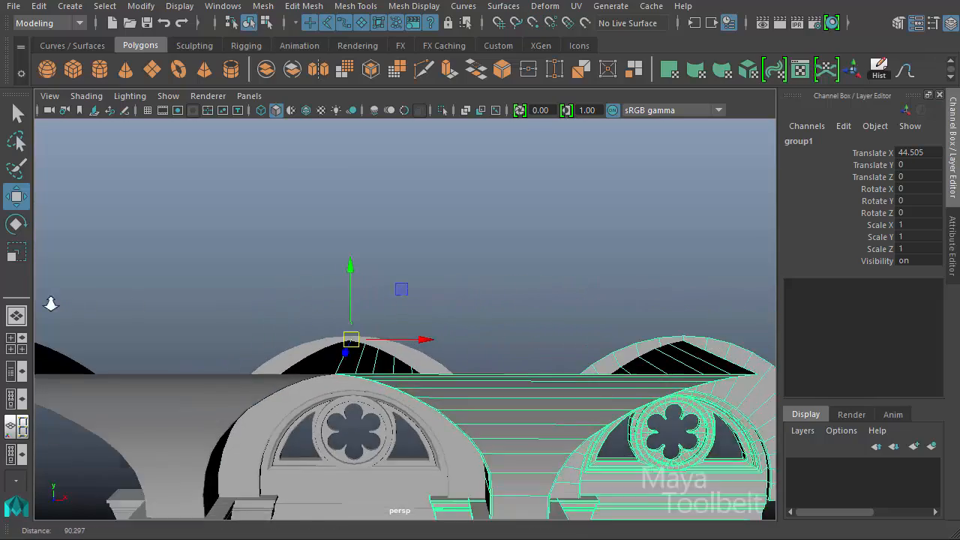
# Duplicate the grouped bay and snap the copy against the far corner of the second bay's vault
pyautogui.keyDown('alt'); pyautogui.moveTo(473, 382); pyautogui.dragTo(427, 305); pyautogui.keyUp('alt')
pyautogui.keyDown('alt'); pyautogui.moveTo(427, 305); pyautogui.dragTo(403, 297, button='right'); pyautogui.keyUp('alt')
pyautogui.keyDown('alt'); pyautogui.moveTo(403, 298); pyautogui.dragTo(457, 285); pyautogui.keyUp('alt')
pyautogui.keyDown('alt'); pyautogui.moveTo(557, 365); pyautogui.dragTo(489, 231, button='middle'); pyautogui.keyUp('alt')
pyautogui.keyDown('alt'); pyautogui.moveTo(489, 231); pyautogui.dragTo(476, 272, button='right'); pyautogui.keyUp('alt')
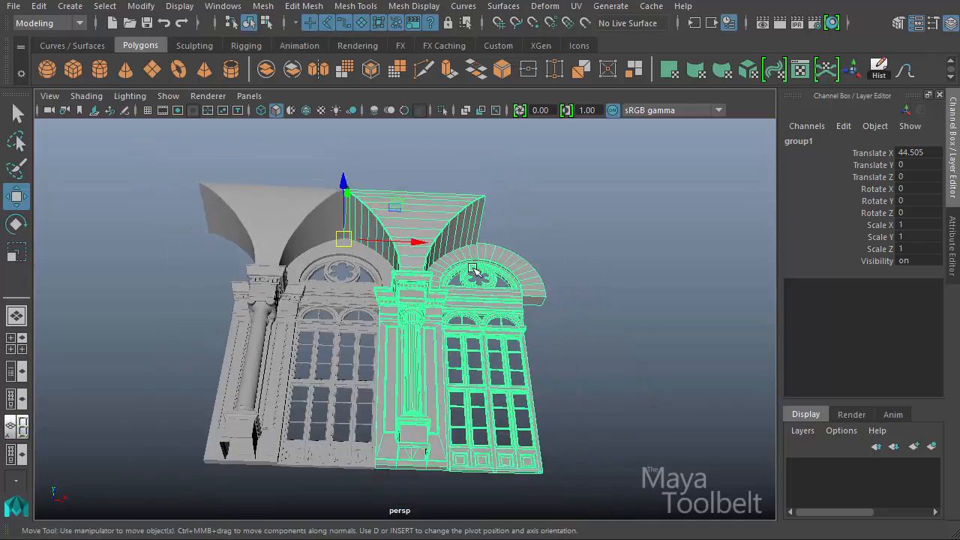
pyautogui.keyDown('alt'); pyautogui.moveTo(475, 272); pyautogui.dragTo(429, 310); pyautogui.keyUp('alt')
pyautogui.keyDown('alt'); pyautogui.moveTo(573, 358); pyautogui.dragTo(585, 439); pyautogui.keyUp('alt')
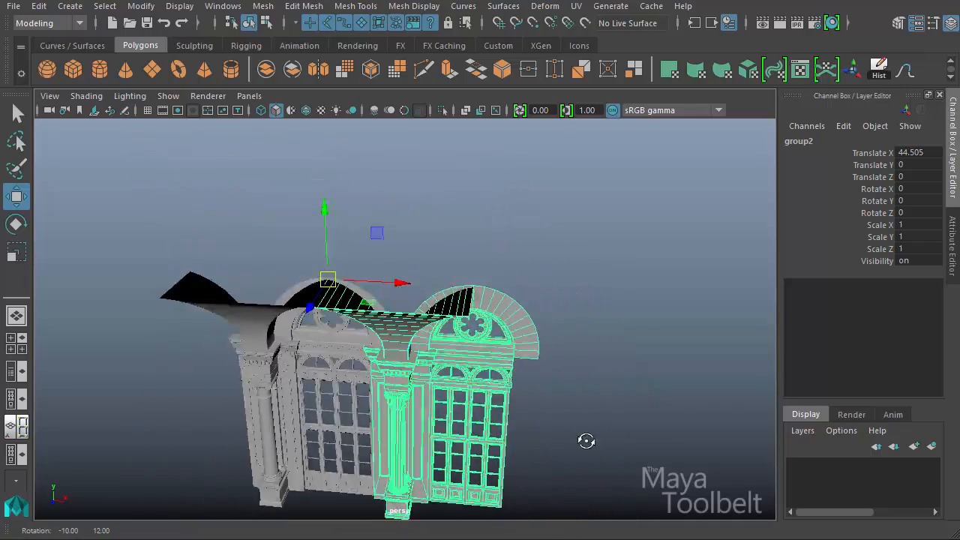
pyautogui.keyDown('alt'); pyautogui.moveTo(585, 440); pyautogui.dragTo(663, 407, button='right'); pyautogui.keyUp('alt')
pyautogui.keyDown('alt'); pyautogui.moveTo(663, 408); pyautogui.dragTo(487, 369); pyautogui.keyUp('alt')
pyautogui.keyDown('alt'); pyautogui.moveTo(487, 369); pyautogui.dragTo(556, 369, button='right'); pyautogui.keyUp('alt')
pyautogui.press('v')
pyautogui.moveTo(360, 288); pyautogui.dragTo(425, 273, button='middle')
# Repeat the duplication with the same offset three more times to extend the row to six bays, and clear the selection
pyautogui.keyDown('alt'); pyautogui.moveTo(600, 379); pyautogui.dragTo(639, 313); pyautogui.keyUp('alt')
pyautogui.keyDown('alt'); pyautogui.moveTo(639, 313); pyautogui.dragTo(286, 274, button='right'); pyautogui.keyUp('alt')
pyautogui.keyDown('alt'); pyautogui.moveTo(450, 398); pyautogui.dragTo(482, 326); pyautogui.keyUp('alt')
pyautogui.keyDown('alt'); pyautogui.moveTo(483, 326); pyautogui.dragTo(358, 306, button='right'); pyautogui.keyUp('alt')
pyautogui.hotkey('shift', 'd')
pyautogui.keyDown('alt'); pyautogui.moveTo(583, 390); pyautogui.dragTo(525, 360, button='middle'); pyautogui.keyUp('alt')
pyautogui.keyDown('alt'); pyautogui.moveTo(525, 359); pyautogui.dragTo(557, 347); pyautogui.keyUp('alt')
pyautogui.hotkey('shift', 'd')
pyautogui.hotkey('shift', 'd')
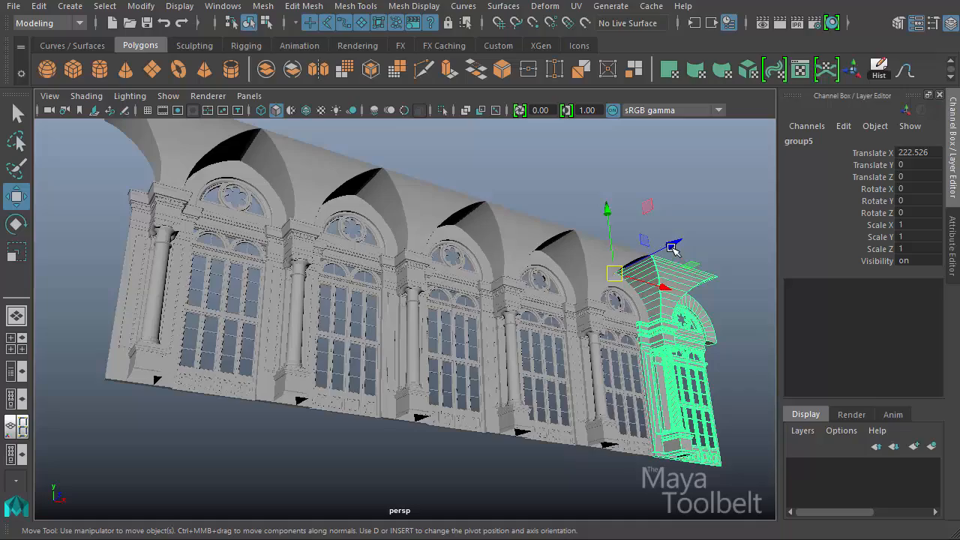
pyautogui.click(673, 177)
# Examine the row of window bays and the continuous vaulting from several angles
pyautogui.keyDown('alt'); pyautogui.moveTo(646, 203); pyautogui.dragTo(575, 339); pyautogui.keyUp('alt')
pyautogui.keyDown('alt'); pyautogui.moveTo(574, 339); pyautogui.dragTo(482, 328, button='right'); pyautogui.keyUp('alt')
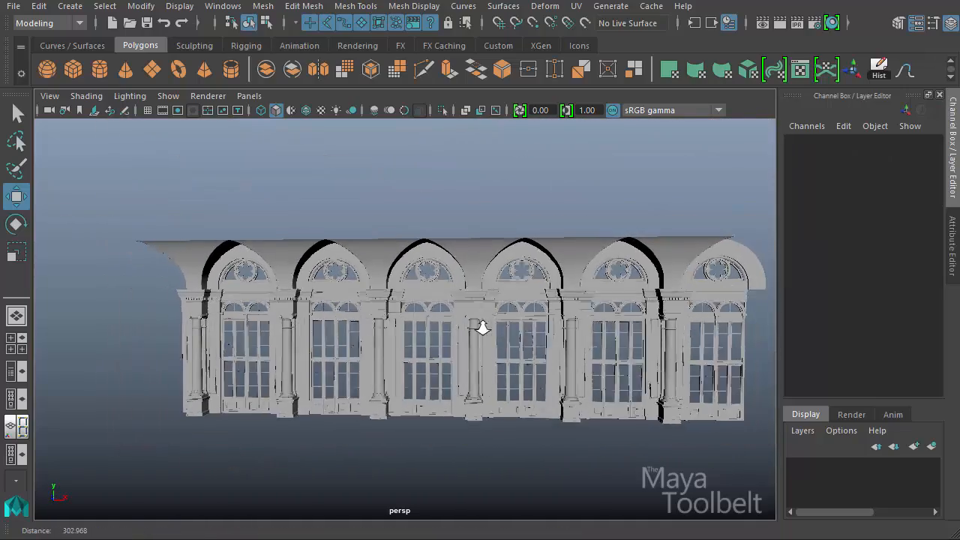
pyautogui.keyDown('alt'); pyautogui.moveTo(482, 328); pyautogui.dragTo(583, 328); pyautogui.keyUp('alt')
pyautogui.keyDown('alt'); pyautogui.moveTo(583, 328); pyautogui.dragTo(631, 292, button='right'); pyautogui.keyUp('alt')
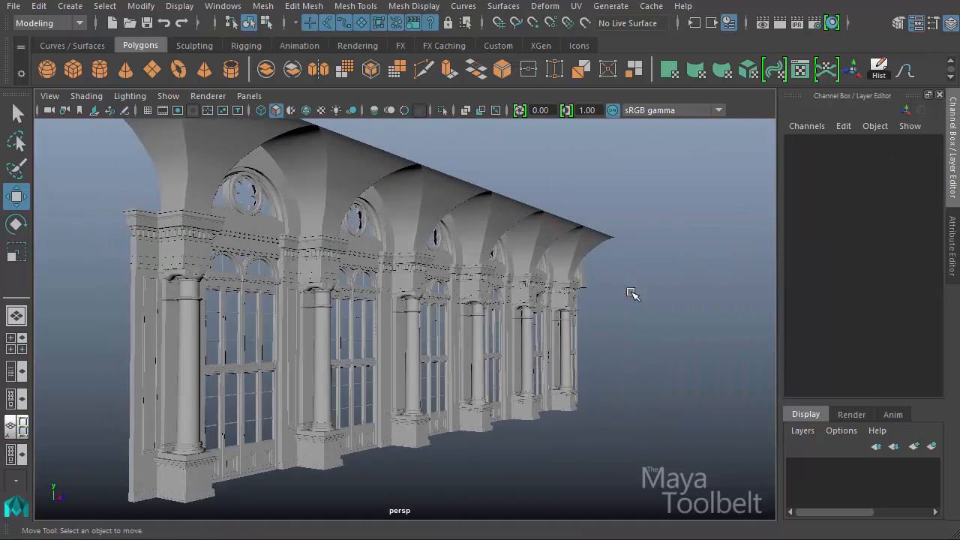
pyautogui.keyDown('alt'); pyautogui.moveTo(410, 278); pyautogui.dragTo(328, 218); pyautogui.keyUp('alt')
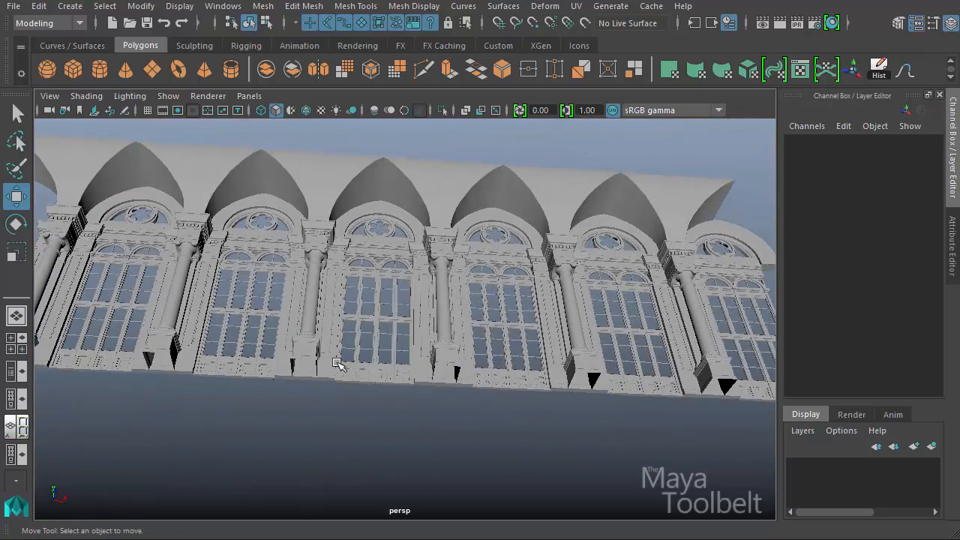
pyautogui.keyDown('alt'); pyautogui.moveTo(337, 364); pyautogui.dragTo(262, 183); pyautogui.keyUp('alt')
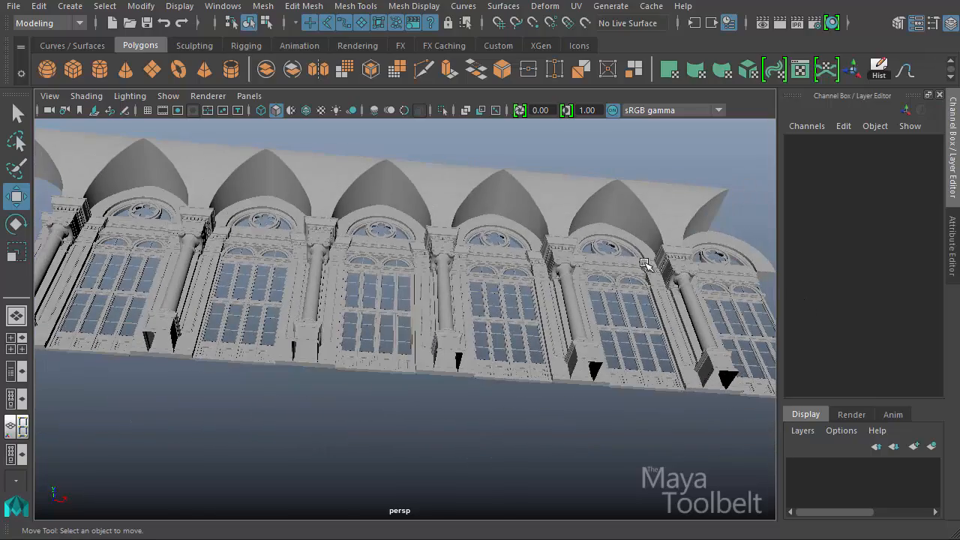
pyautogui.keyDown('alt'); pyautogui.moveTo(645, 264); pyautogui.dragTo(546, 358); pyautogui.keyUp('alt')
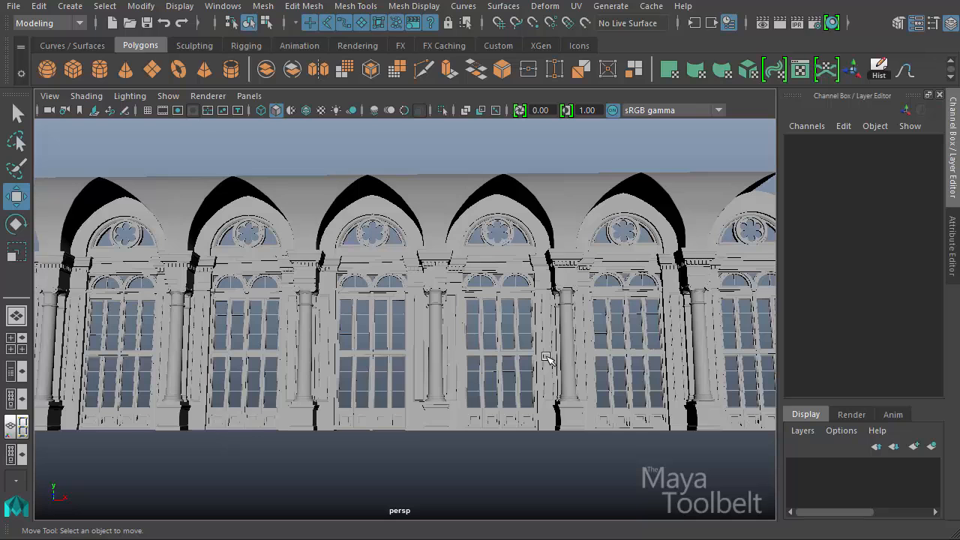
# Undo the bay duplications and the grouping back to the single original window-and-column bay
pyautogui.hotkey('ctrl', 'z')
pyautogui.hotkey('ctrl', 'z')
pyautogui.hotkey('ctrl', 'z')
pyautogui.hotkey('ctrl', 'z')
pyautogui.hotkey('ctrl', 'z')
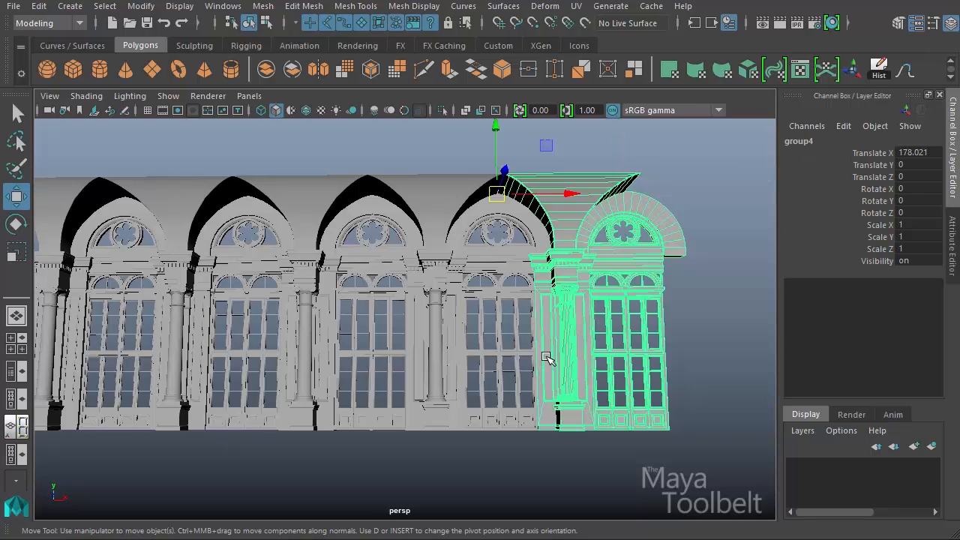
pyautogui.hotkey('ctrl', 'z')
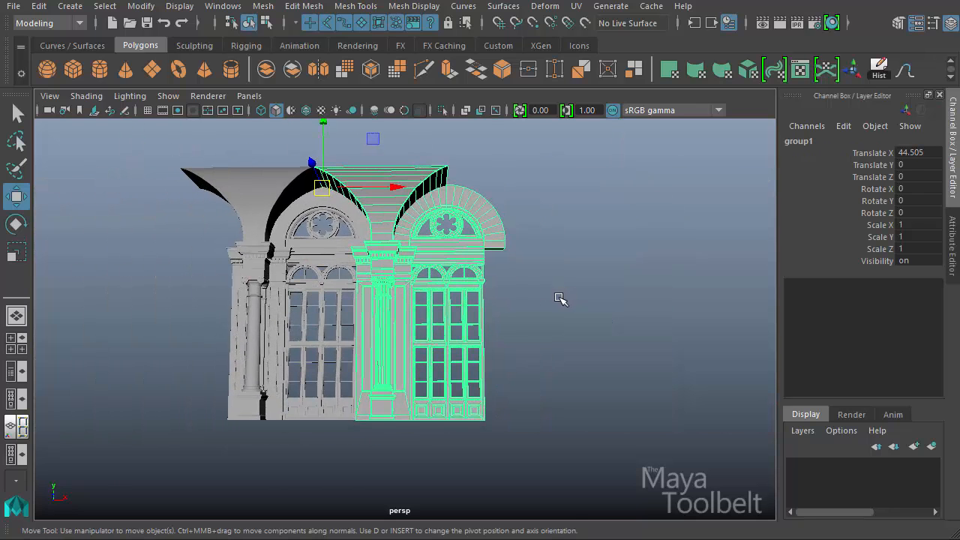
pyautogui.hotkey('ctrl', 'z')
pyautogui.hotkey('ctrl', 'z')
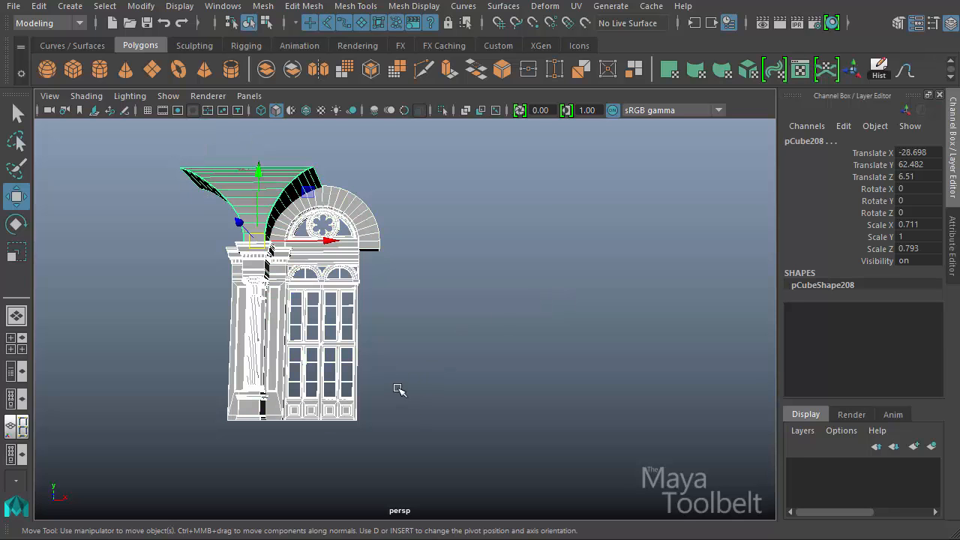
pyautogui.hotkey('ctrl', 'z')
pyautogui.hotkey('ctrl', 'z')
pyautogui.hotkey('ctrl', 'z')
pyautogui.hotkey('ctrl', 'z')
pyautogui.hotkey('ctrl', 'z')
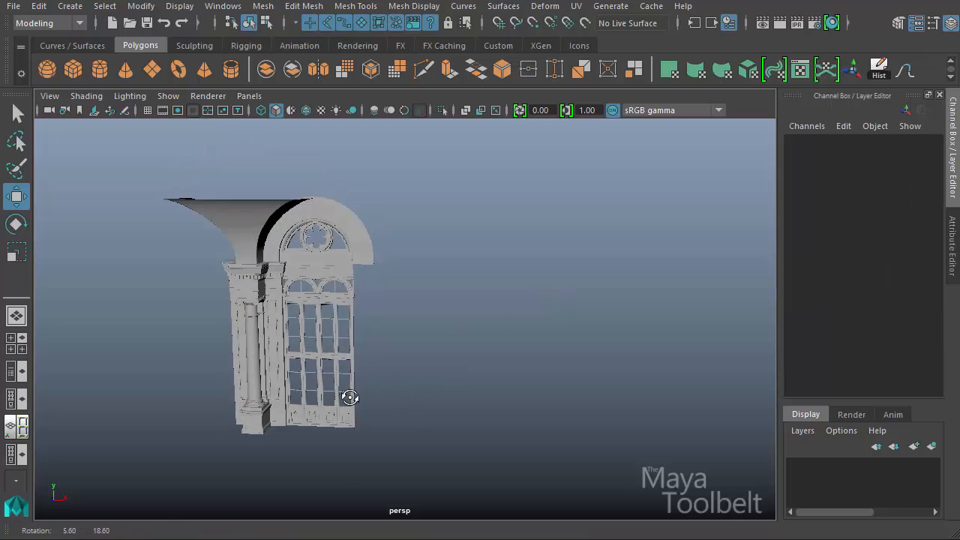
pyautogui.hotkey('ctrl', 'z')
pyautogui.hotkey('ctrl', 'z')
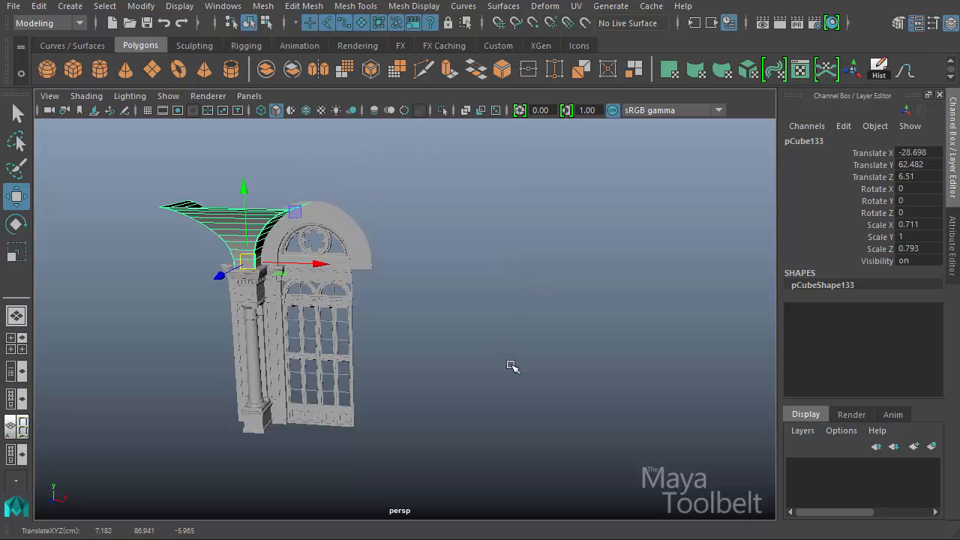
# Examine the single bay's vault and column against the reference photos of the hall's ceiling, and clear the selection
pyautogui.click(512, 366)
pyautogui.moveTo(512, 366)
pyautogui.keyDown('alt'); pyautogui.mouseDown()
pyautogui.moveTo(462, 401)
pyautogui.moveTo(507, 382)
pyautogui.mouseUp(); pyautogui.keyUp('alt')
pyautogui.keyDown('alt'); pyautogui.moveTo(416, 370); pyautogui.dragTo(795, 363, button='right'); pyautogui.keyUp('alt')
pyautogui.keyDown('alt'); pyautogui.moveTo(649, 297); pyautogui.dragTo(242, 65); pyautogui.keyUp('alt')
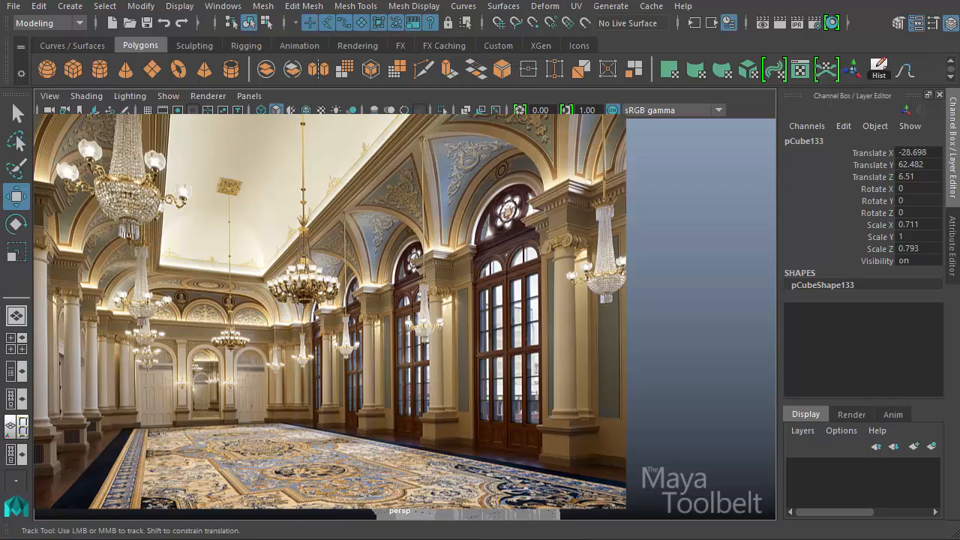
pyautogui.keyDown('alt'); pyautogui.moveTo(363, 268); pyautogui.dragTo(440, 294); pyautogui.keyUp('alt')
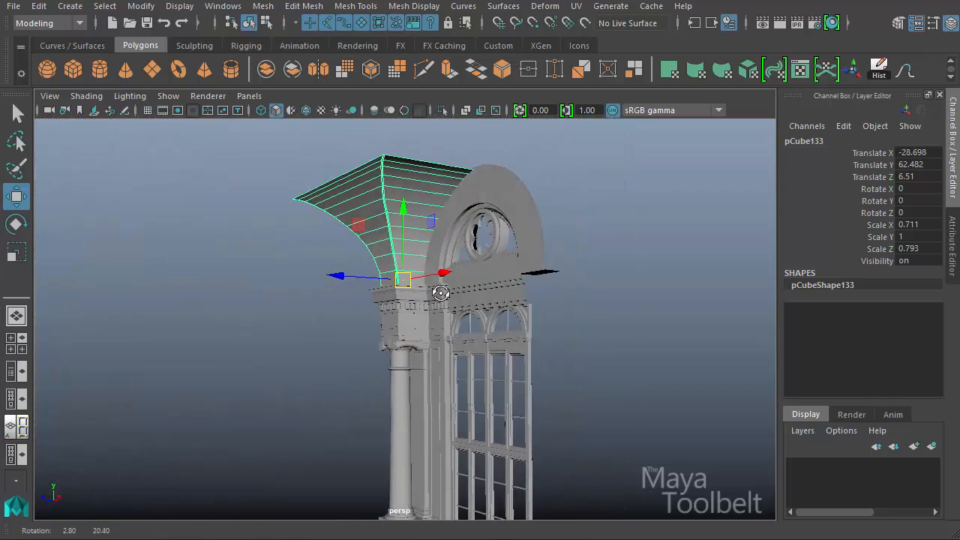
pyautogui.keyDown('alt'); pyautogui.moveTo(387, 278); pyautogui.dragTo(405, 283); pyautogui.keyUp('alt')
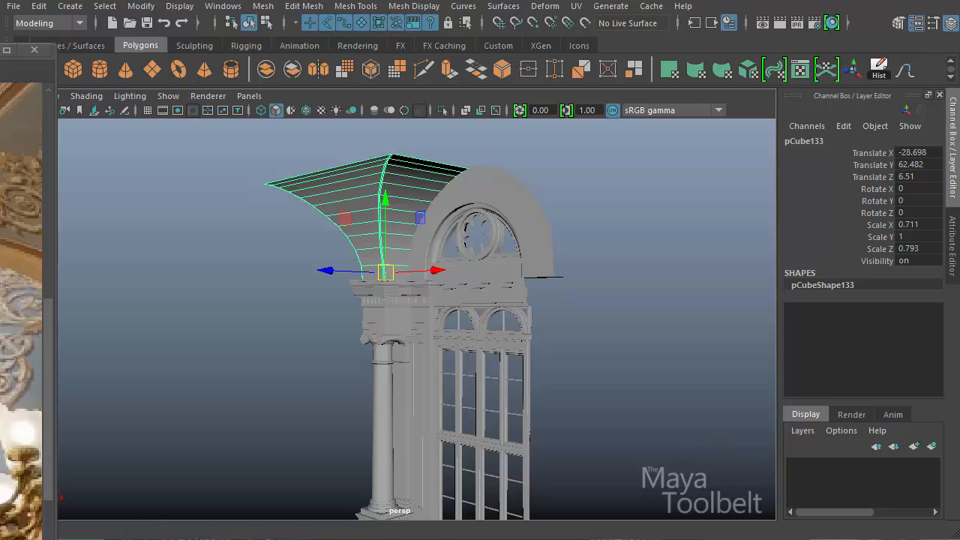
pyautogui.click(703, 411)
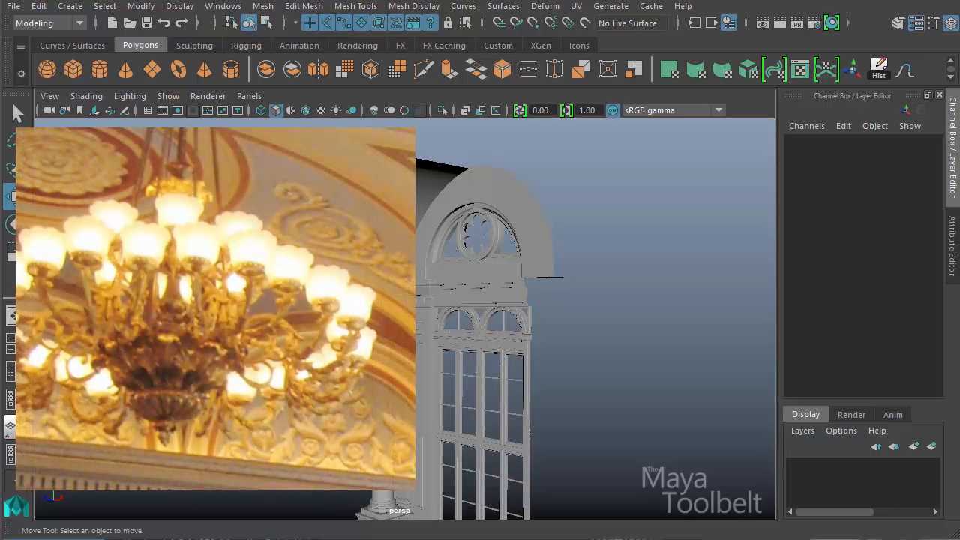
pyautogui.keyDown('alt'); pyautogui.moveTo(600, 396); pyautogui.dragTo(634, 421); pyautogui.keyUp('alt')
pyautogui.keyDown('alt'); pyautogui.moveTo(634, 421); pyautogui.dragTo(492, 407, button='right'); pyautogui.keyUp('alt')
pyautogui.keyDown('alt'); pyautogui.moveTo(492, 407); pyautogui.dragTo(423, 395); pyautogui.keyUp('alt')
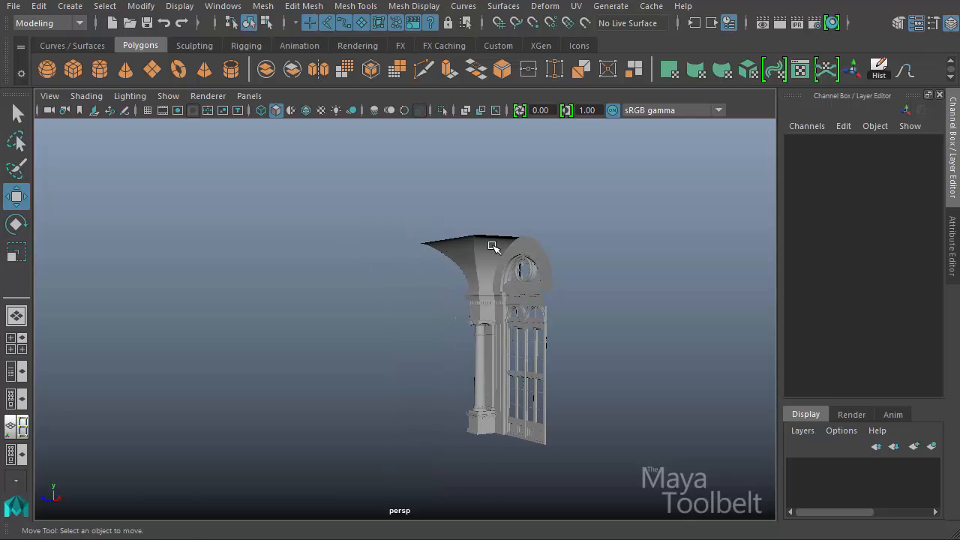
# Create a polygon cylinder over the window bay with a radius of about 25.6 and a height of about 100.6
pyautogui.click(73, 7)
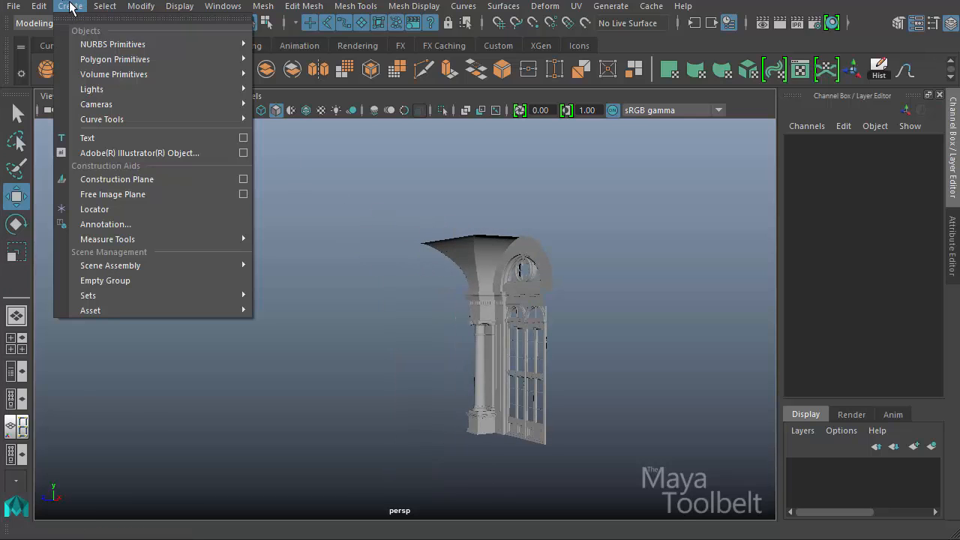
pyautogui.moveTo(171, 59)
pyautogui.click(309, 103)
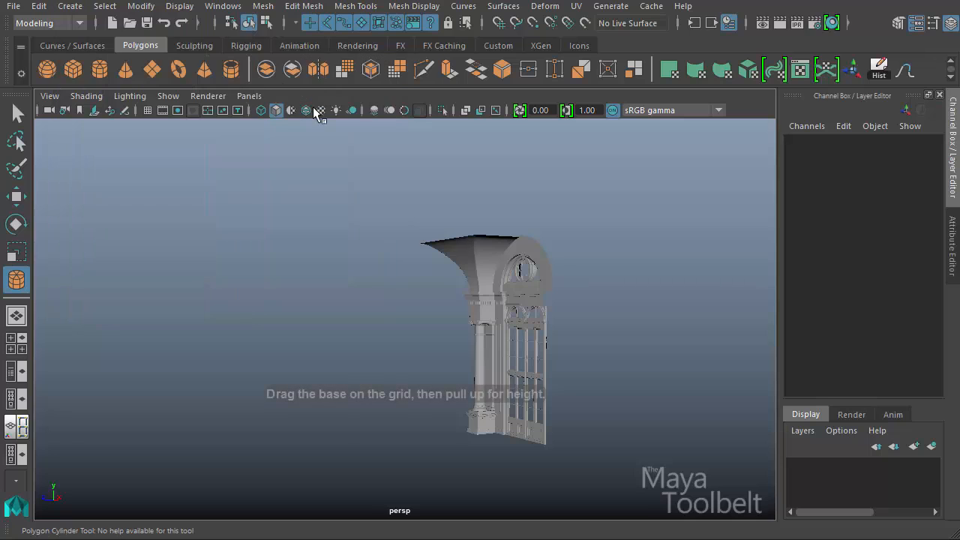
pyautogui.keyDown('alt'); pyautogui.moveTo(405, 330); pyautogui.dragTo(442, 452); pyautogui.keyUp('alt')
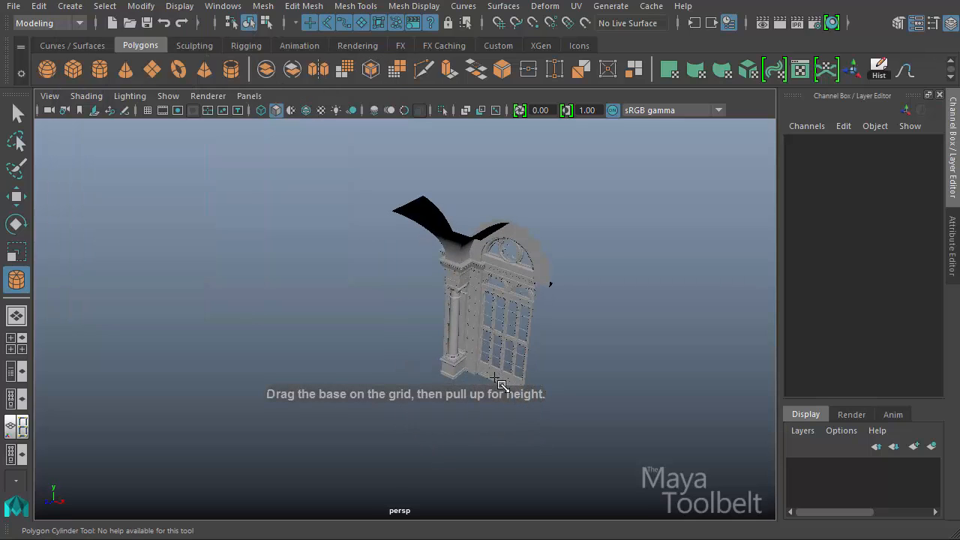
pyautogui.moveTo(501, 385); pyautogui.dragTo(572, 184)
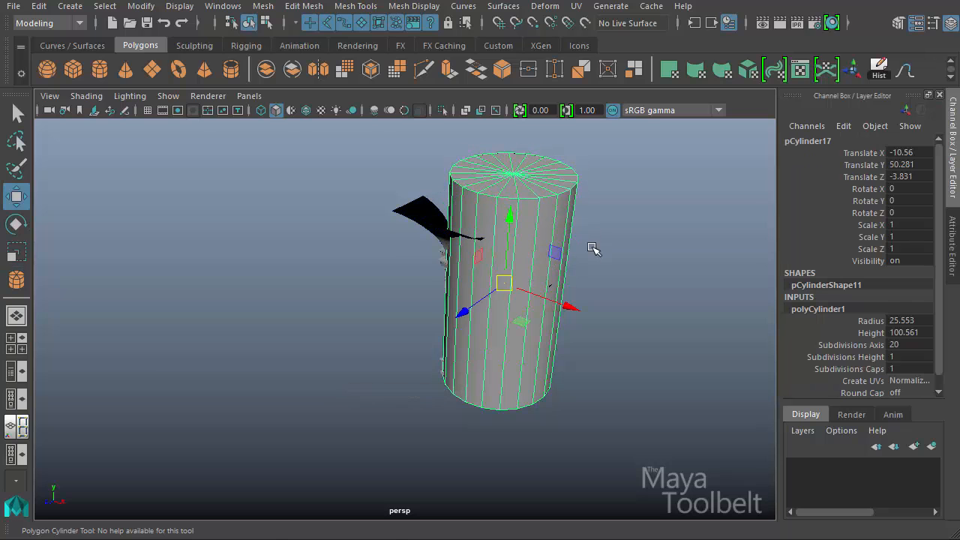
# Rotate the cylinder -90 degrees about Z and move it above and in front of the bay to Translate Y 92.173, Z 63.035
pyautogui.press('e')
pyautogui.press('r')
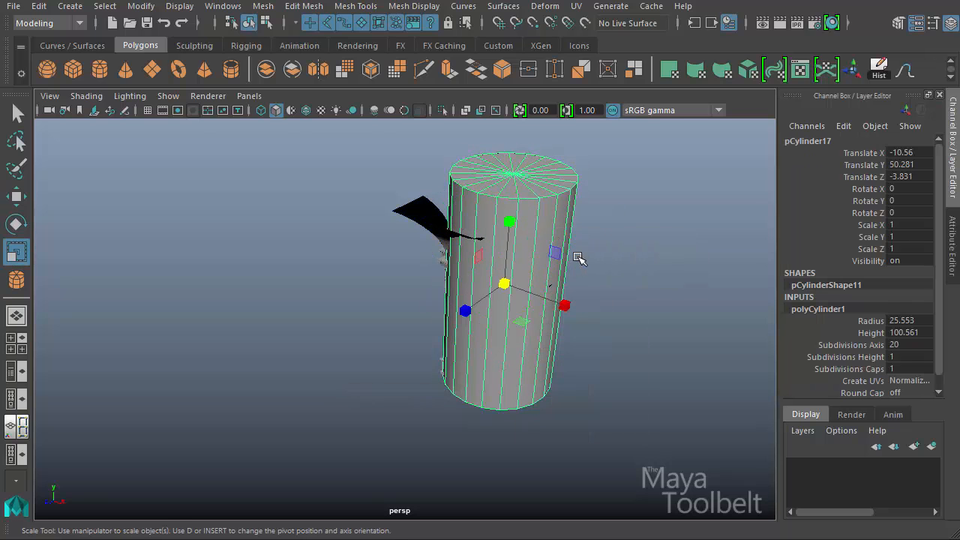
pyautogui.press('e')
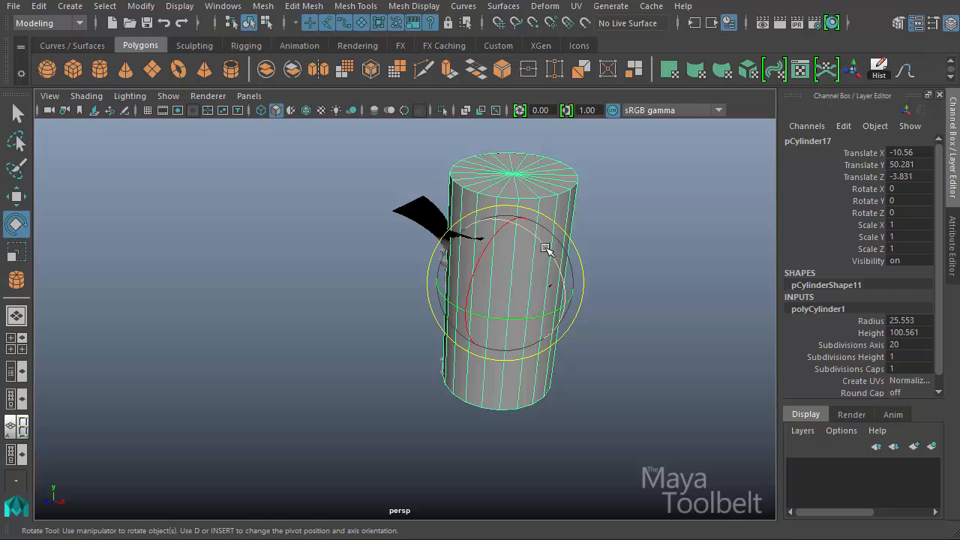
pyautogui.moveTo(549, 252); pyautogui.dragTo(556, 367)
pyautogui.press('w')
pyautogui.moveTo(531, 337); pyautogui.dragTo(300, 172)
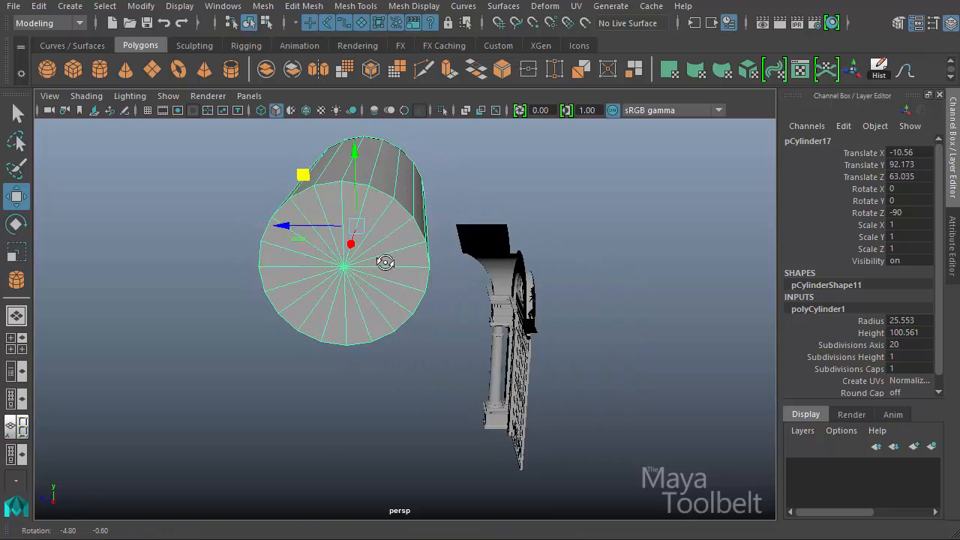
# Set the cylinder's Subdivisions Axis to 60 and scale it uniformly to 1.339
pyautogui.keyDown('alt'); pyautogui.moveTo(381, 262); pyautogui.dragTo(467, 279); pyautogui.keyUp('alt')
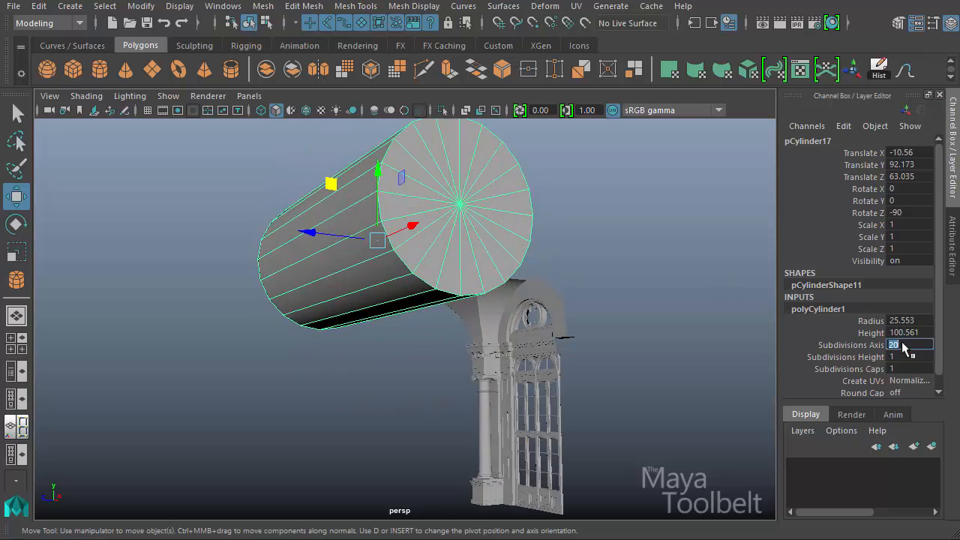
pyautogui.write('60')
pyautogui.press('Return')
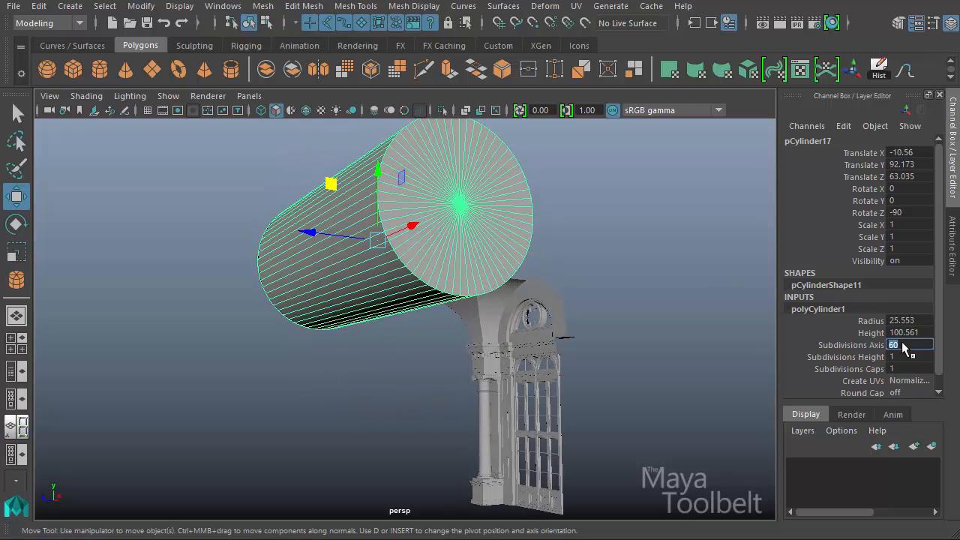
pyautogui.keyDown('alt'); pyautogui.moveTo(633, 289); pyautogui.dragTo(562, 320); pyautogui.keyUp('alt')
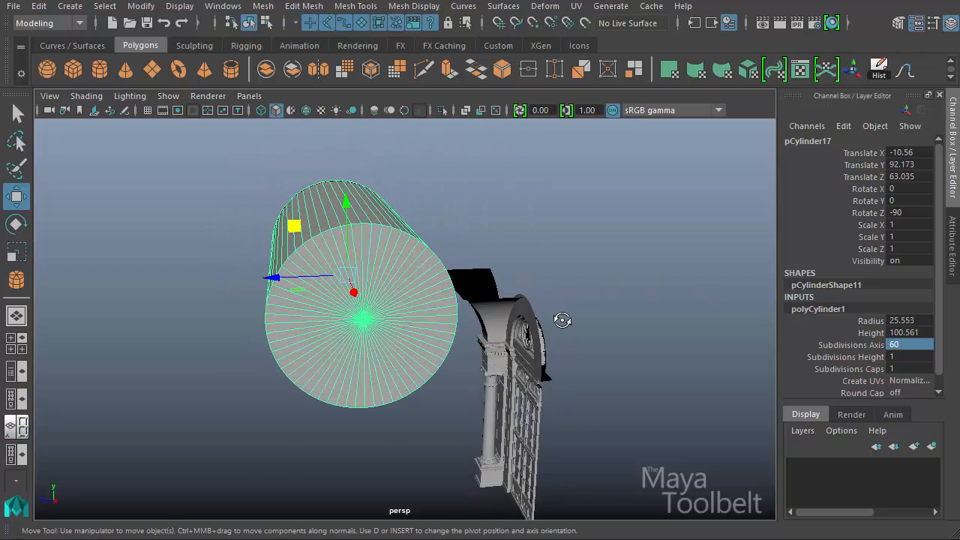
pyautogui.press('r')
pyautogui.keyDown('alt'); pyautogui.moveTo(455, 355); pyautogui.dragTo(480, 333); pyautogui.keyUp('alt')
pyautogui.moveTo(366, 250); pyautogui.dragTo(578, 300)
# Delete the lower half of the cylinder's faces in the side view and return to object selection
pyautogui.press('space')
pyautogui.press('space')
pyautogui.keyDown('alt'); pyautogui.moveTo(462, 313); pyautogui.dragTo(324, 313, button='middle'); pyautogui.keyUp('alt')
pyautogui.keyDown('alt'); pyautogui.moveTo(327, 316); pyautogui.dragTo(546, 352, button='right'); pyautogui.keyUp('alt')
pyautogui.keyDown('alt'); pyautogui.moveTo(500, 343); pyautogui.dragTo(373, 377, button='middle'); pyautogui.keyUp('alt')
pyautogui.keyDown('alt'); pyautogui.moveTo(373, 377); pyautogui.dragTo(424, 372, button='right'); pyautogui.keyUp('alt')
pyautogui.keyDown('alt'); pyautogui.moveTo(437, 368); pyautogui.dragTo(437, 387, button='middle'); pyautogui.keyUp('alt')
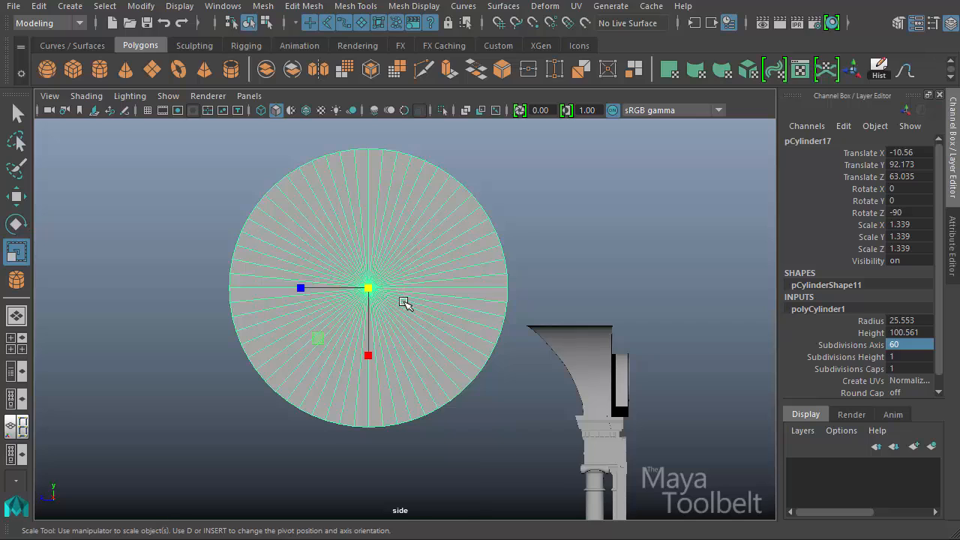
pyautogui.moveTo(403, 264); pyautogui.dragTo(400, 307, button='right')
pyautogui.moveTo(646, 447); pyautogui.dragTo(108, 293)
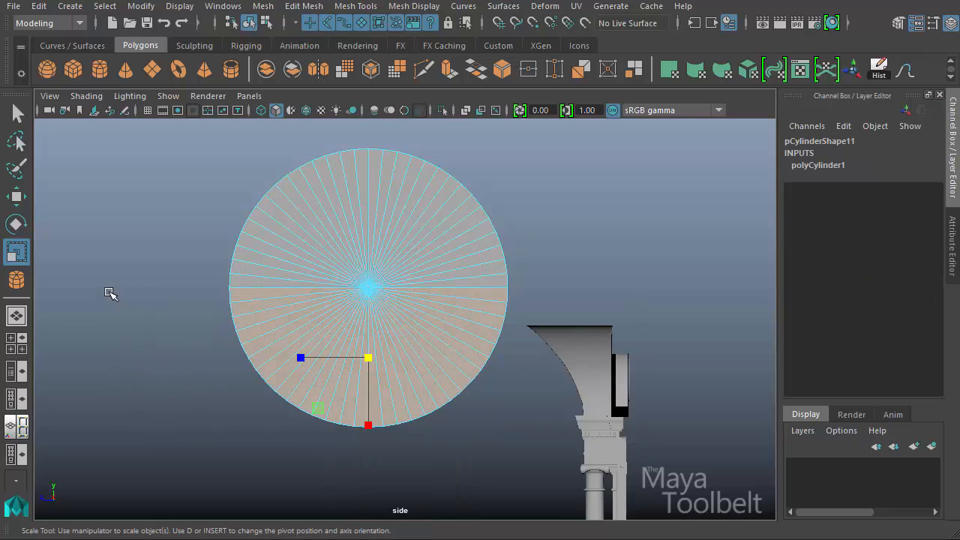
pyautogui.press('Delete')
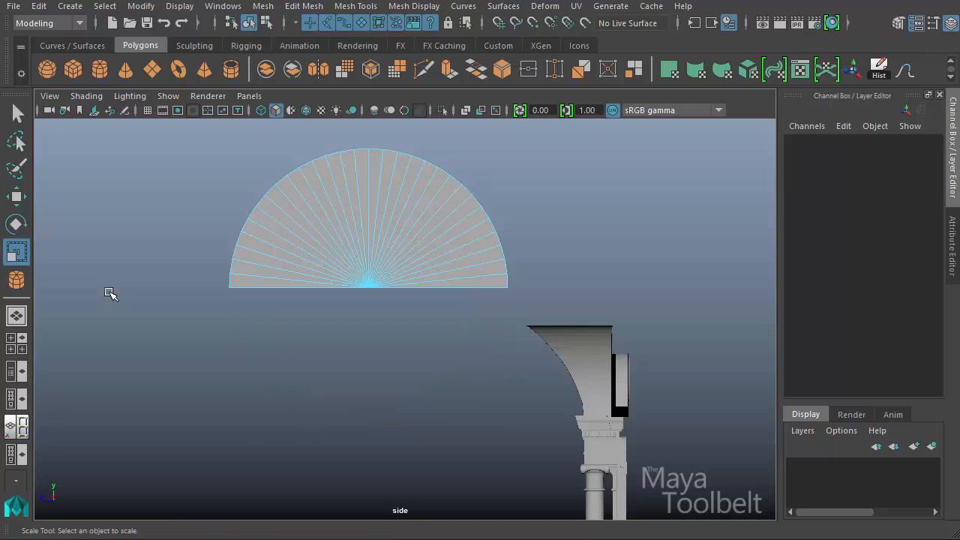
pyautogui.click(266, 22)
pyautogui.click(248, 23)
# Reverse the half-cylinder's normals in the perspective view so its faces point inward
pyautogui.press('space')
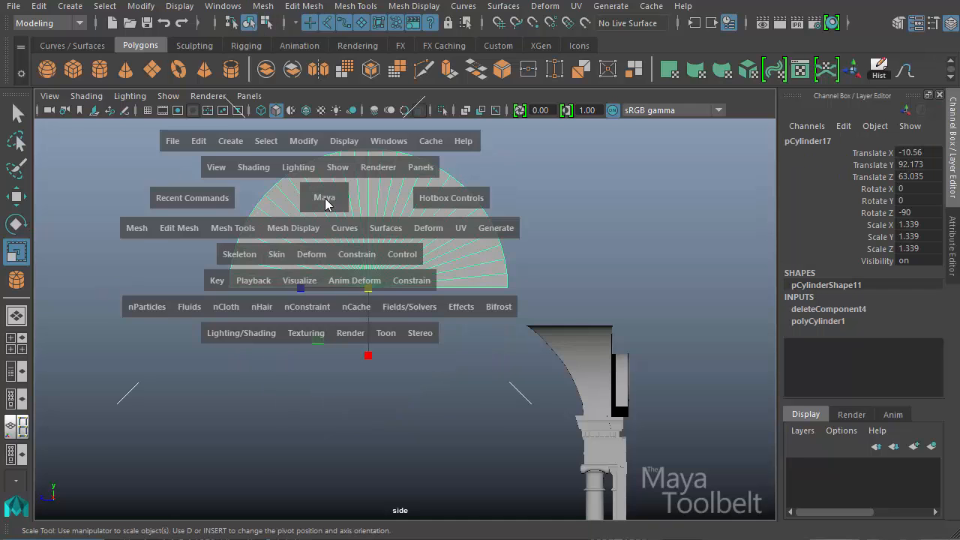
pyautogui.moveTo(325, 201); pyautogui.dragTo(317, 163)
pyautogui.keyDown('alt'); pyautogui.moveTo(352, 278); pyautogui.dragTo(369, 250); pyautogui.keyUp('alt')
pyautogui.press('w')
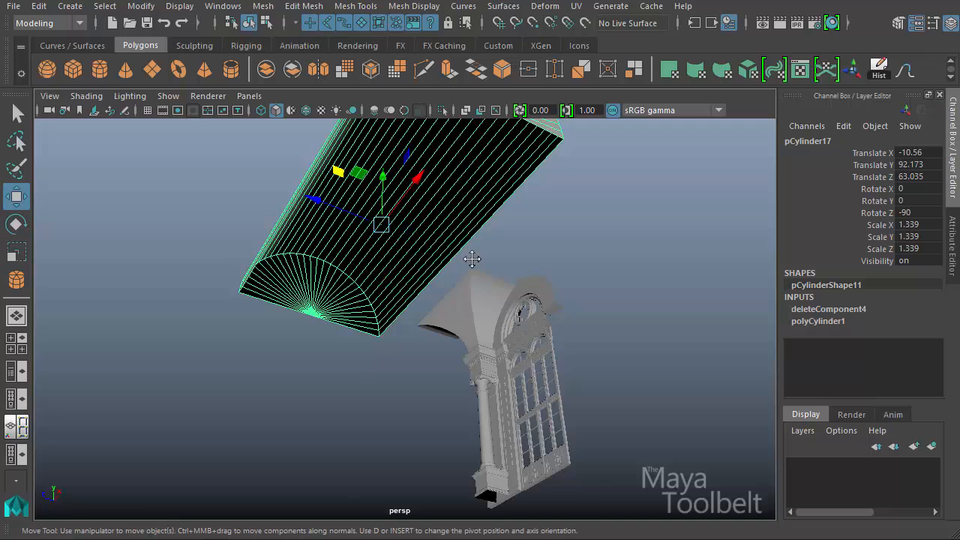
pyautogui.keyDown('alt'); pyautogui.moveTo(473, 260); pyautogui.dragTo(425, 338, button='middle'); pyautogui.keyUp('alt')
pyautogui.click(413, 6)
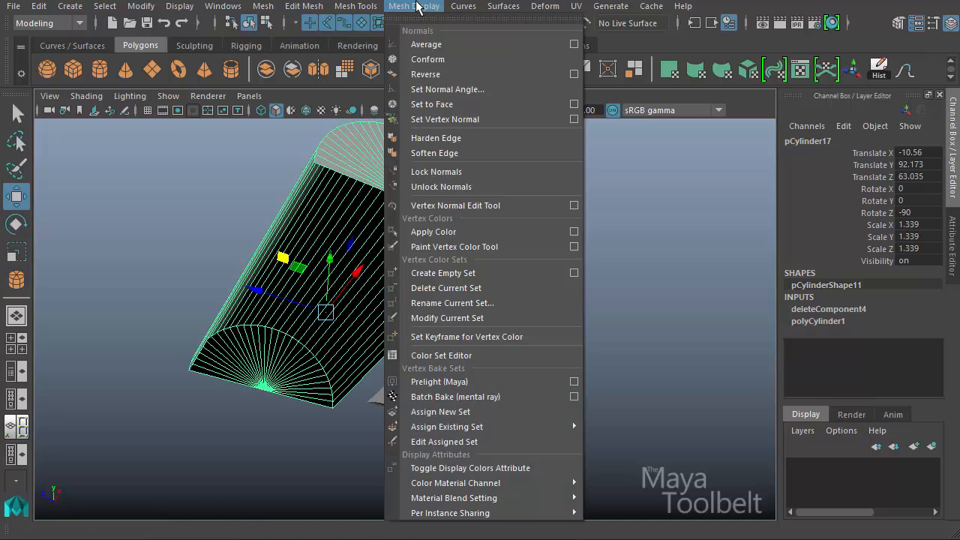
pyautogui.click(436, 73)
pyautogui.click(262, 192)
pyautogui.moveTo(484, 246)
pyautogui.keyDown('alt'); pyautogui.mouseDown()
pyautogui.moveTo(382, 257)
pyautogui.moveTo(468, 254)
pyautogui.mouseUp(); pyautogui.keyUp('alt')
pyautogui.click(377, 347)
pyautogui.keyDown('alt'); pyautogui.moveTo(377, 348); pyautogui.dragTo(326, 360); pyautogui.keyUp('alt')
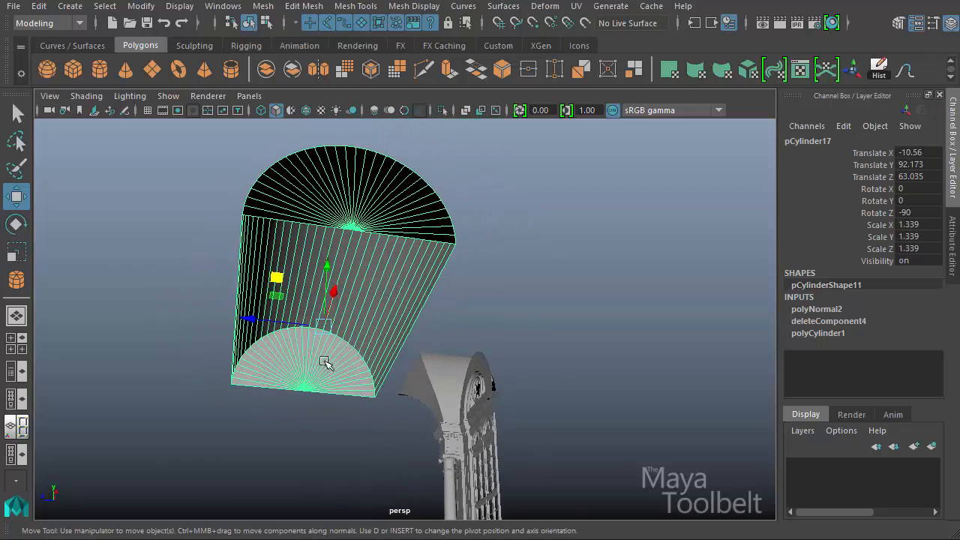
pyautogui.keyDown('alt'); pyautogui.moveTo(251, 414); pyautogui.dragTo(321, 372); pyautogui.keyUp('alt')
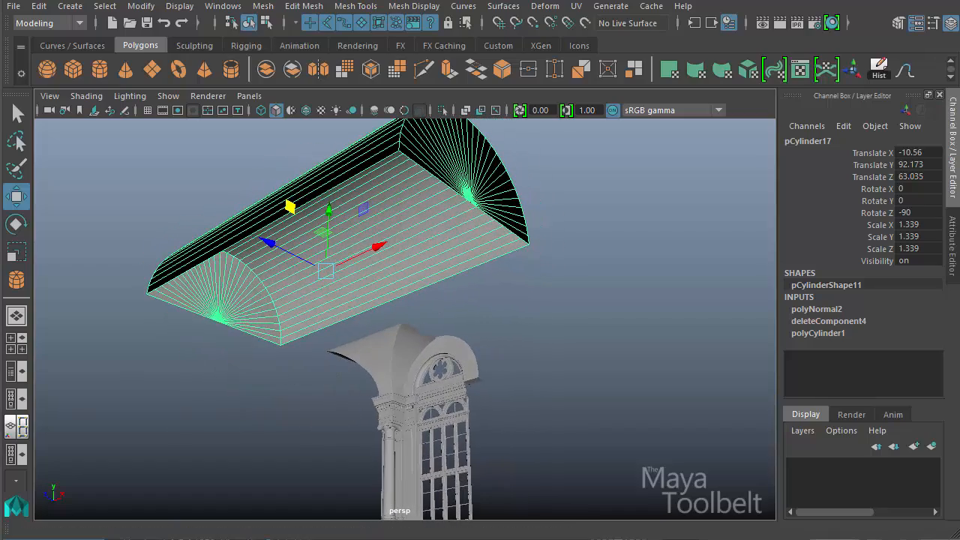
# Scale the half-cylinder uniformly to 1.352 and lengthen it along its axis to Scale Y 2.216
pyautogui.keyDown('alt'); pyautogui.moveTo(141, 328); pyautogui.dragTo(491, 431); pyautogui.keyUp('alt')
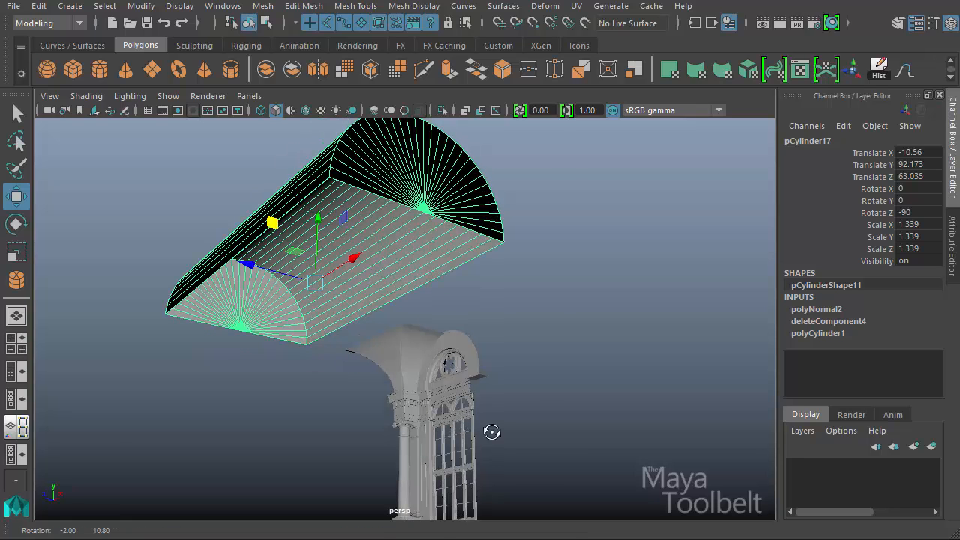
pyautogui.press('r')
pyautogui.moveTo(480, 423); pyautogui.dragTo(426, 356, button='middle')
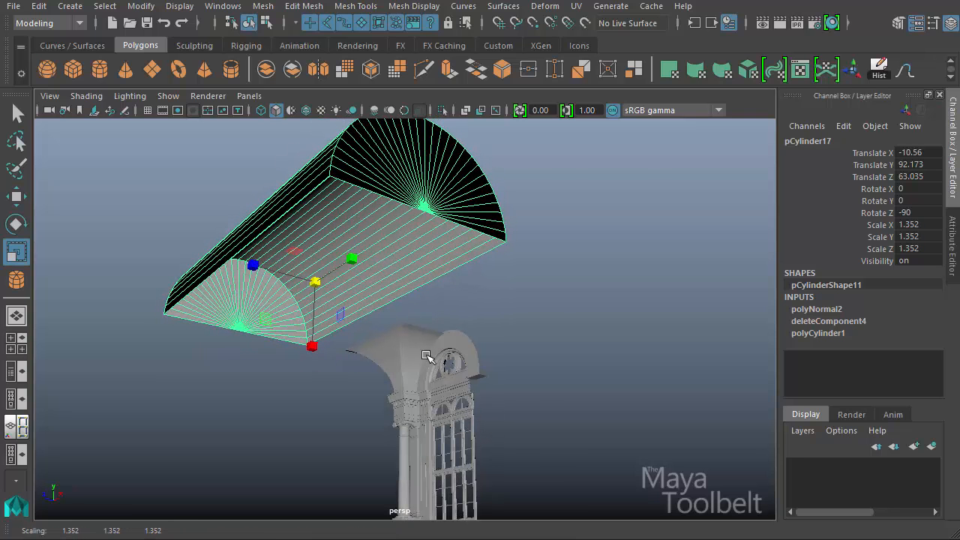
pyautogui.moveTo(357, 259); pyautogui.dragTo(359, 341)
# Snap the half-cylinder's pivot to its lower corner vertex on the side facing the bay, and deselect it
pyautogui.press('w')
pyautogui.press('d')
pyautogui.press('v')
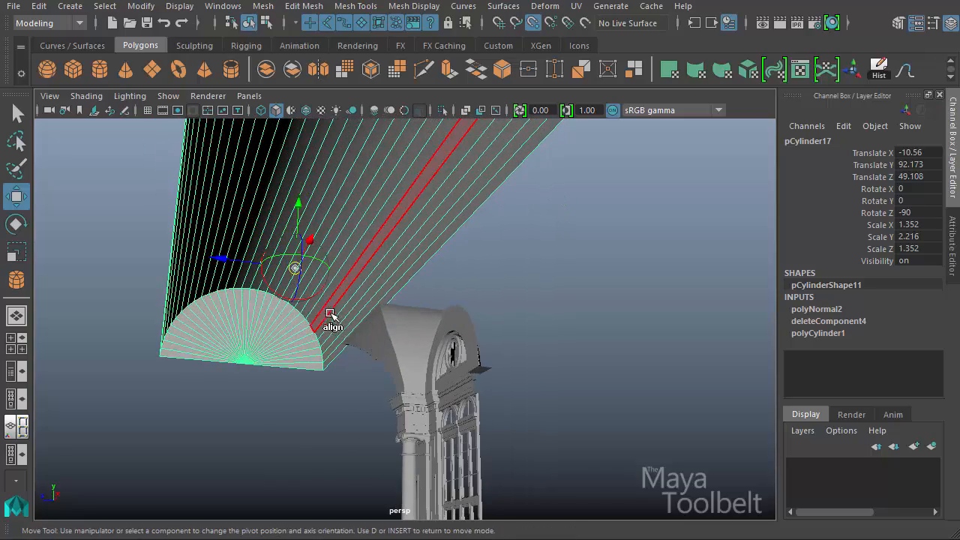
pyautogui.moveTo(332, 315); pyautogui.dragTo(325, 370, button='middle')
pyautogui.press('v')
pyautogui.click(359, 398)
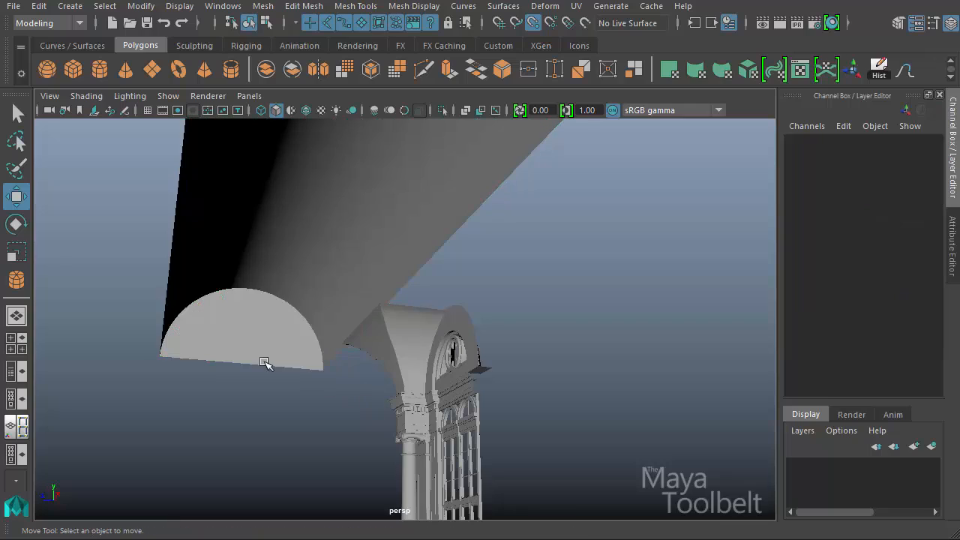
# Snap the half-cylinder along Z to the front tip of the bay's vault, placing it at Translate Z 58.937
pyautogui.click(280, 366)
pyautogui.press('v')
pyautogui.moveTo(251, 364); pyautogui.dragTo(340, 342)
# Examine the half-cylinder's alignment with the front edge of the bay's vault from several angles
pyautogui.keyDown('alt'); pyautogui.moveTo(383, 381); pyautogui.dragTo(400, 319); pyautogui.keyUp('alt')
pyautogui.keyDown('alt'); pyautogui.moveTo(370, 351); pyautogui.dragTo(374, 330); pyautogui.keyUp('alt')
pyautogui.click(325, 428)
pyautogui.keyDown('alt'); pyautogui.moveTo(359, 367); pyautogui.dragTo(342, 348); pyautogui.keyUp('alt')
pyautogui.click(279, 294)
pyautogui.click(525, 274)
pyautogui.keyDown('alt'); pyautogui.moveTo(342, 348); pyautogui.dragTo(355, 283, button='middle'); pyautogui.keyUp('alt')
pyautogui.keyDown('alt'); pyautogui.moveTo(355, 283); pyautogui.dragTo(438, 296, button='right'); pyautogui.keyUp('alt')
pyautogui.click(285, 152)
pyautogui.keyDown('alt'); pyautogui.moveTo(285, 152); pyautogui.dragTo(427, 292); pyautogui.keyUp('alt')
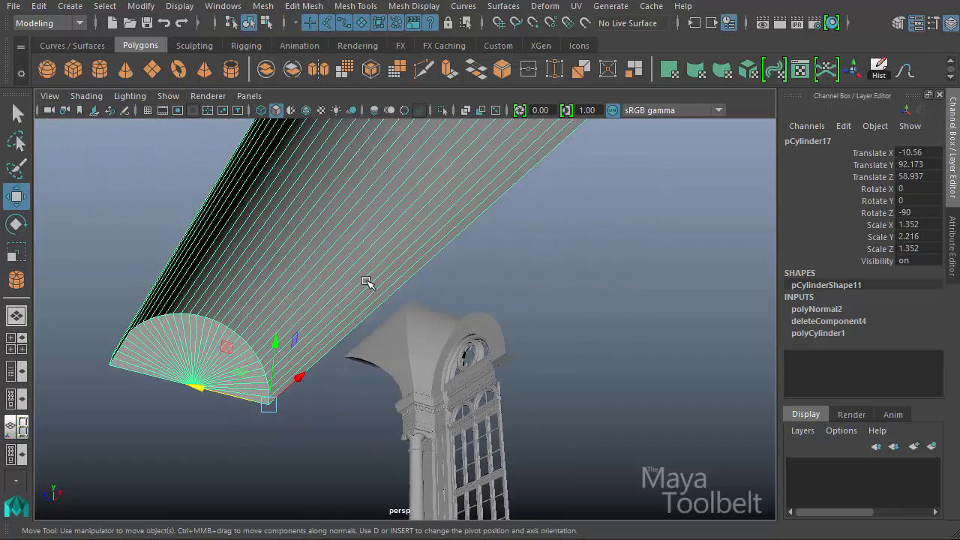
pyautogui.keyDown('alt'); pyautogui.moveTo(368, 256); pyautogui.dragTo(397, 278); pyautogui.keyUp('alt')
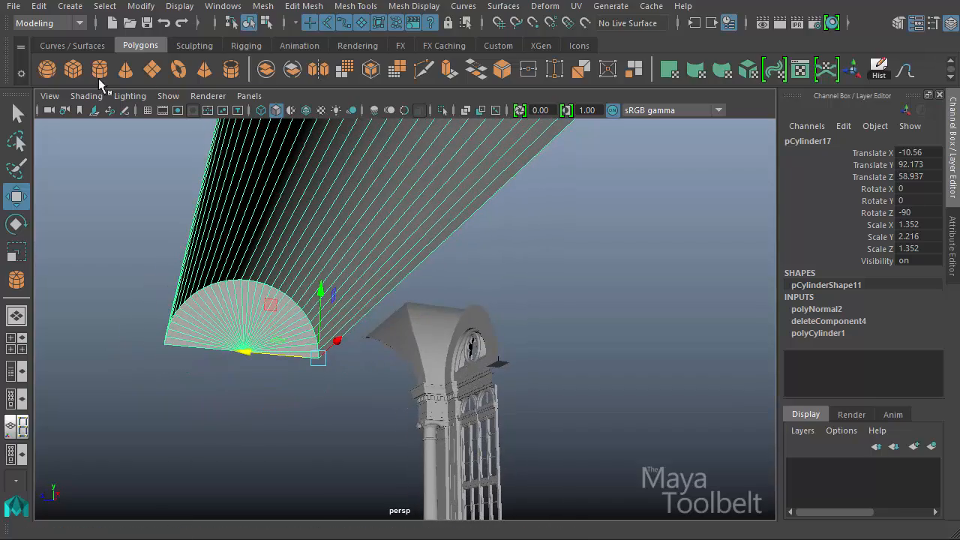
pyautogui.keyDown('alt'); pyautogui.moveTo(331, 225); pyautogui.dragTo(362, 261); pyautogui.keyUp('alt')
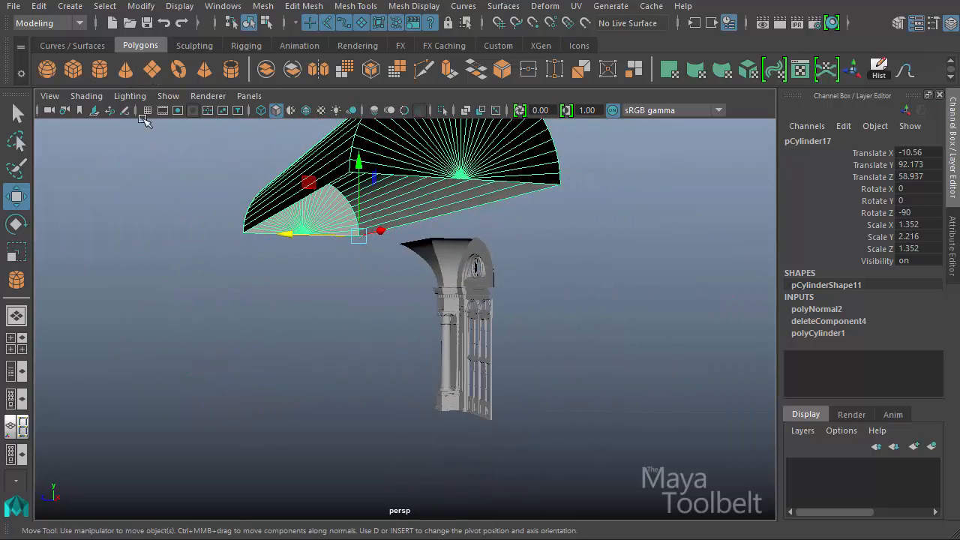
# Create a cylinder of radius 2.238 and height 26.22 beside the bay's column, with 6 axis subdivisions and 0 cap subdivisions
pyautogui.click(98, 69)
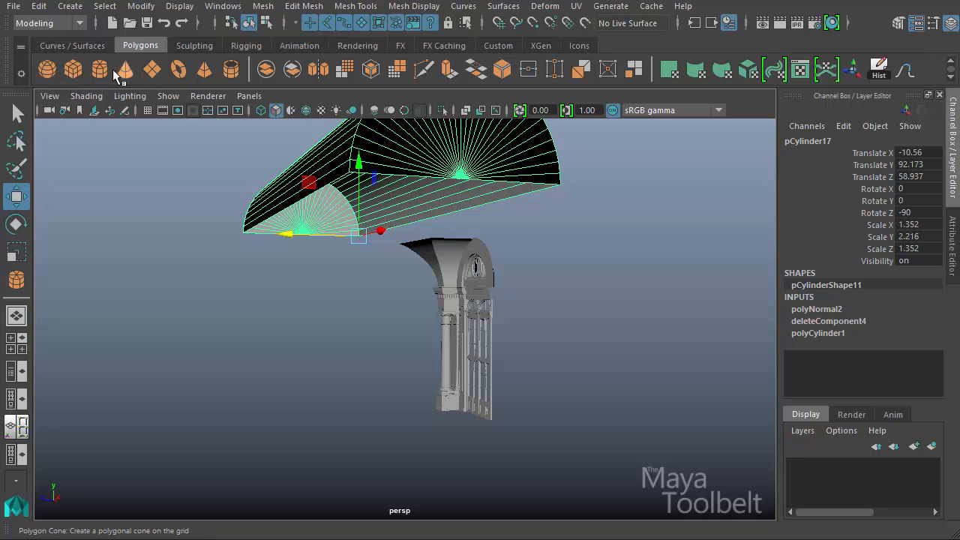
pyautogui.moveTo(446, 409); pyautogui.dragTo(454, 353)
pyautogui.keyDown('alt'); pyautogui.moveTo(467, 386); pyautogui.dragTo(476, 327); pyautogui.keyUp('alt')
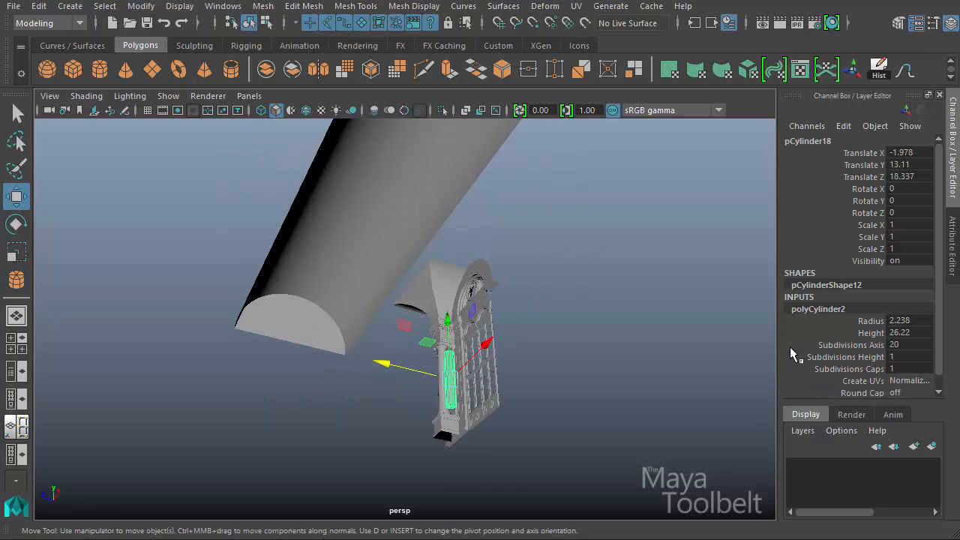
pyautogui.click(808, 369)
pyautogui.moveTo(696, 381); pyautogui.dragTo(602, 372, button='middle')
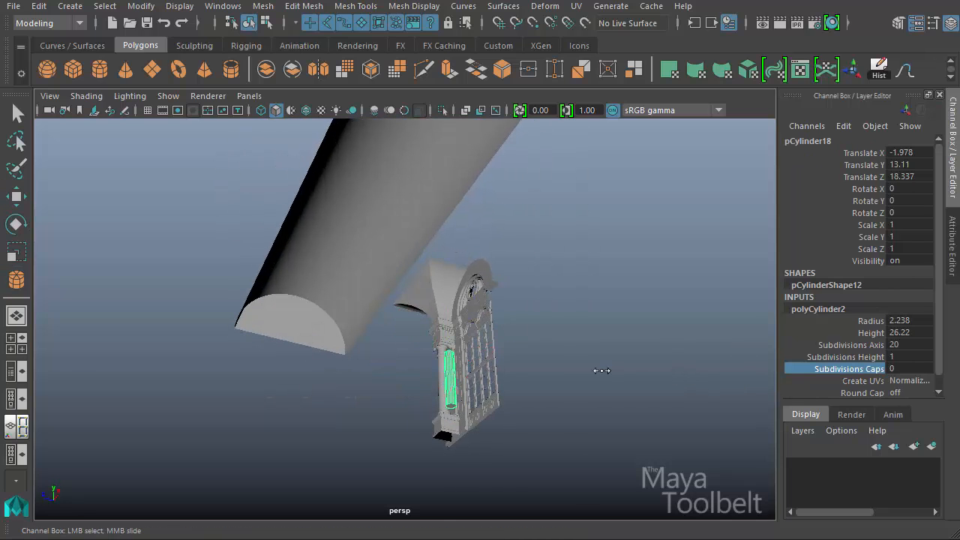
pyautogui.click(848, 344)
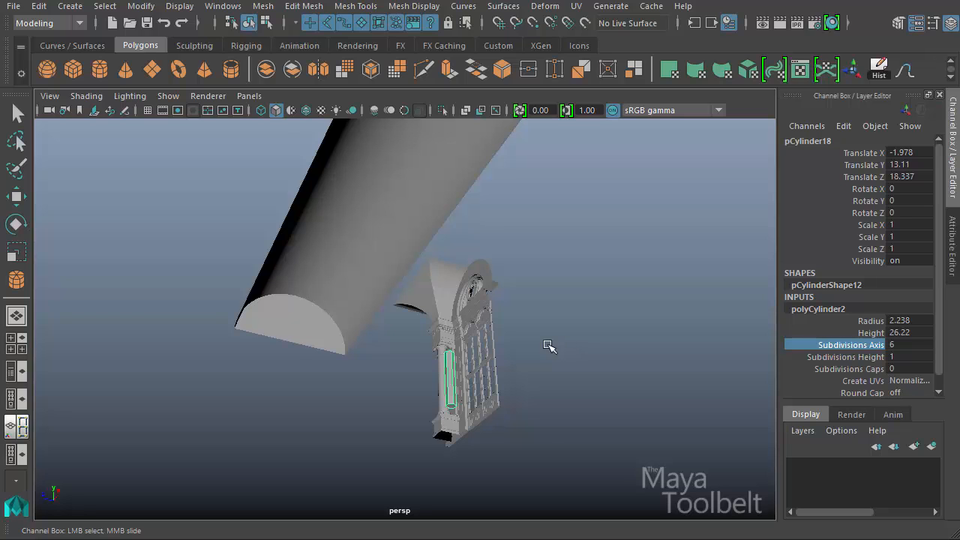
# Lengthen the new six-sided cylinder vertically to Scale Y 1.049
pyautogui.keyDown('alt'); pyautogui.moveTo(549, 345); pyautogui.dragTo(298, 411); pyautogui.keyUp('alt')
pyautogui.press('r')
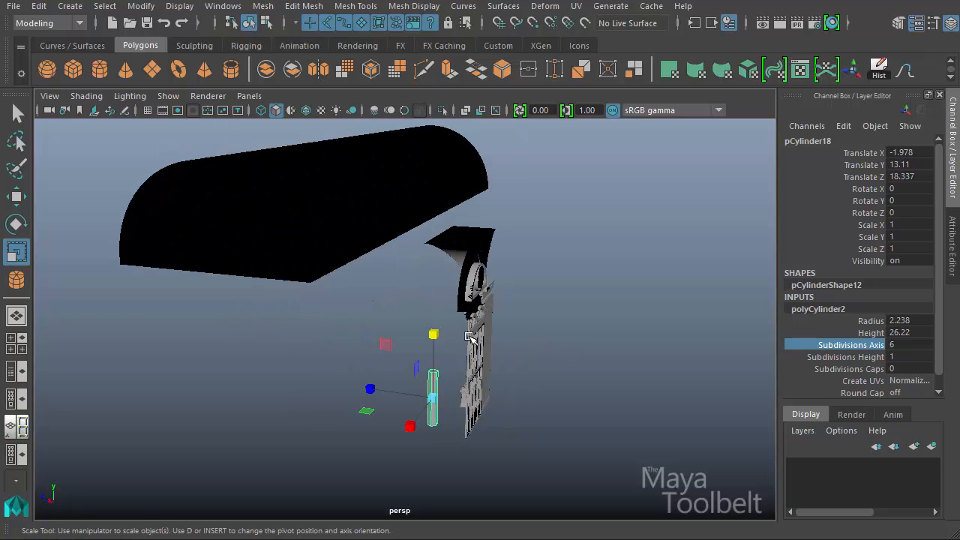
pyautogui.moveTo(434, 333); pyautogui.dragTo(434, 329)
pyautogui.press('w')
# Snap the cylinder along Z to the front of the vault at Translate Z 58.937 and raise it into the ceiling at Translate Y 111.972
pyautogui.keyDown('alt'); pyautogui.moveTo(504, 361); pyautogui.dragTo(448, 343); pyautogui.keyUp('alt')
pyautogui.moveTo(382, 376); pyautogui.dragTo(285, 376)
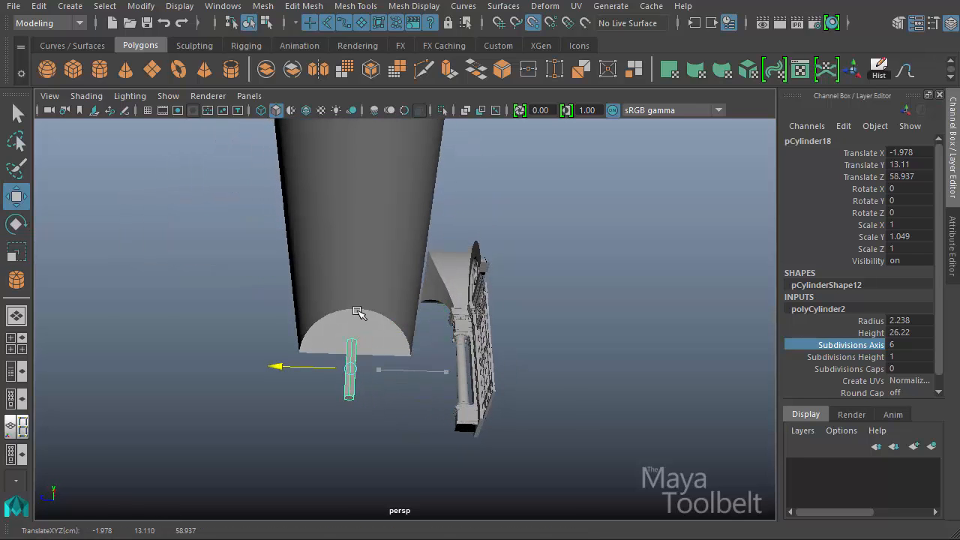
pyautogui.keyDown('alt'); pyautogui.moveTo(426, 316); pyautogui.dragTo(352, 111); pyautogui.keyUp('alt')
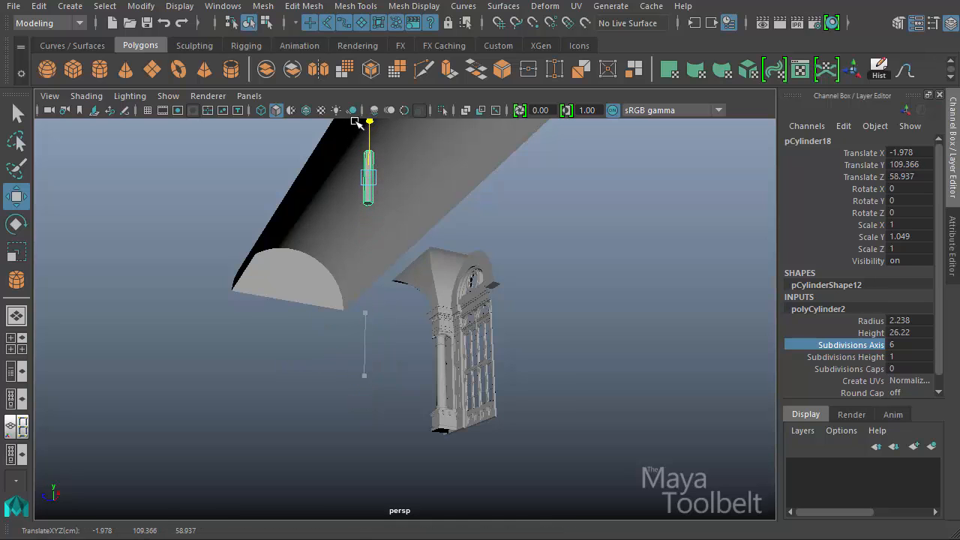
# Thin the cylinder into a slender rod of about Scale X 0.263 and Scale Z 0.198, stretched to about Scale Y 1.161
pyautogui.press('r')
pyautogui.keyDown('alt'); pyautogui.moveTo(439, 218); pyautogui.dragTo(458, 167); pyautogui.keyUp('alt')
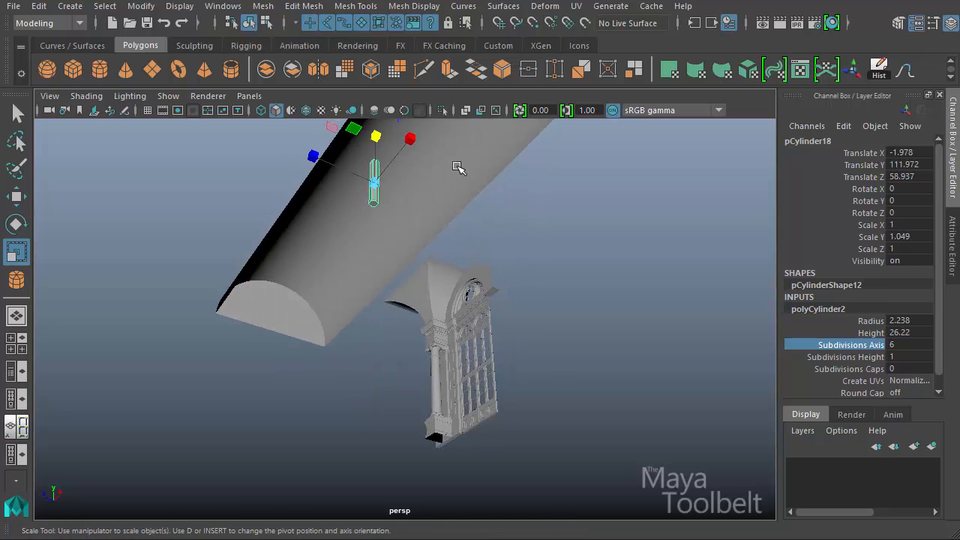
pyautogui.keyDown('alt'); pyautogui.moveTo(458, 168); pyautogui.dragTo(414, 330, button='middle'); pyautogui.keyUp('alt')
pyautogui.keyDown('alt'); pyautogui.moveTo(413, 329); pyautogui.dragTo(511, 339, button='right'); pyautogui.keyUp('alt')
pyautogui.keyDown('alt'); pyautogui.moveTo(511, 340); pyautogui.dragTo(325, 317); pyautogui.keyUp('alt')
pyautogui.moveTo(276, 290); pyautogui.dragTo(307, 314)
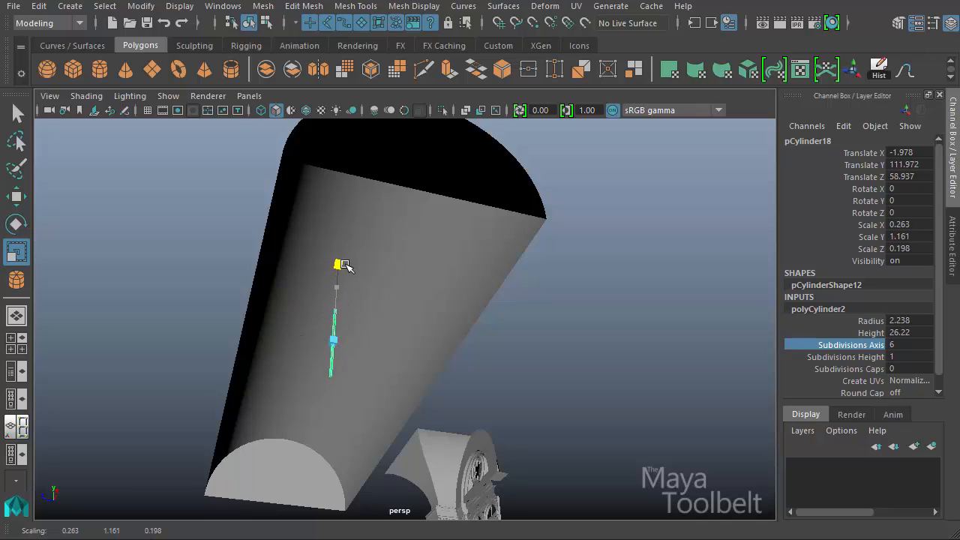
# Select the rod's bottom vertices and pull them down to about Y 75 so the rod hangs below the barrel ceiling
pyautogui.press('w')
pyautogui.moveTo(171, 265); pyautogui.dragTo(102, 265, button='right')
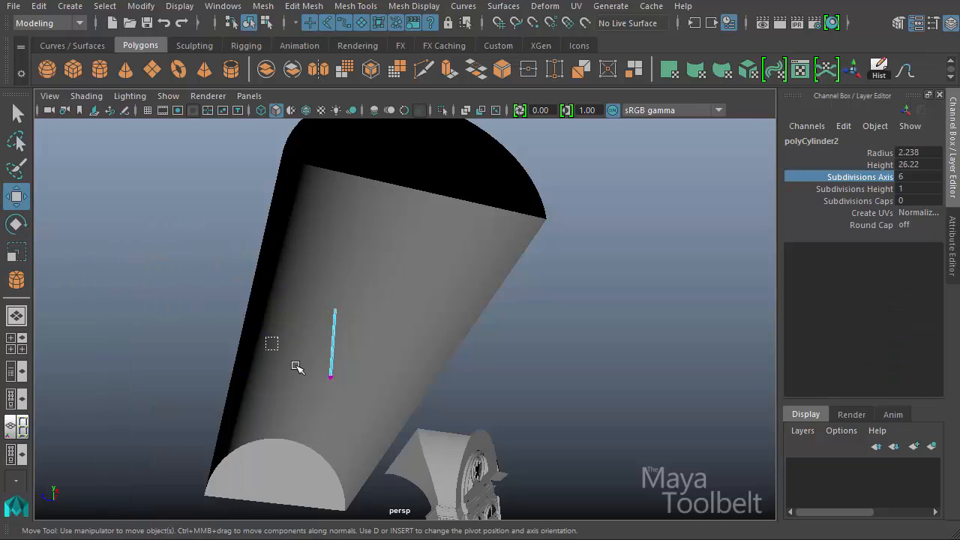
pyautogui.moveTo(360, 386); pyautogui.dragTo(323, 366)
pyautogui.keyDown('alt'); pyautogui.moveTo(341, 328); pyautogui.dragTo(347, 397); pyautogui.keyUp('alt')
pyautogui.moveTo(340, 291); pyautogui.dragTo(334, 315)
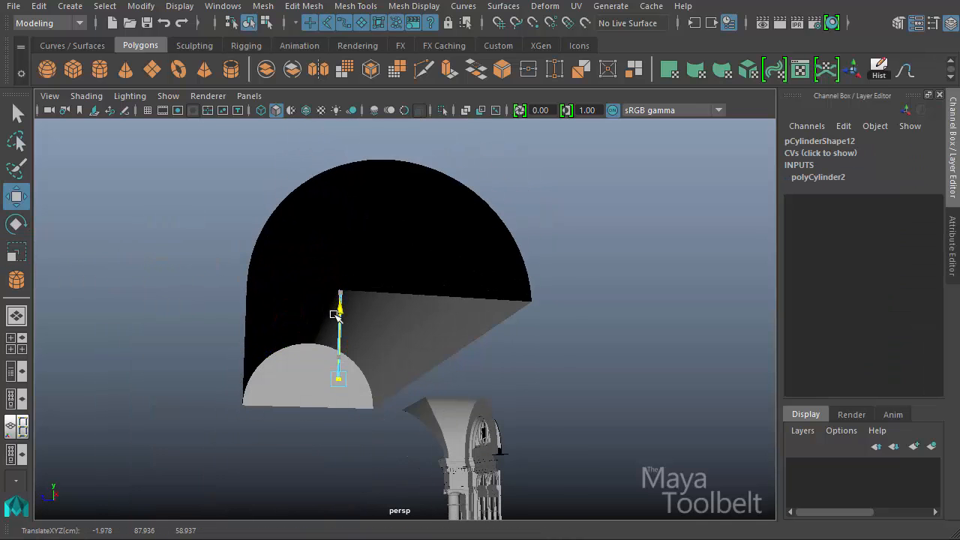
pyautogui.keyDown('alt'); pyautogui.moveTo(386, 350); pyautogui.dragTo(524, 323); pyautogui.keyUp('alt')
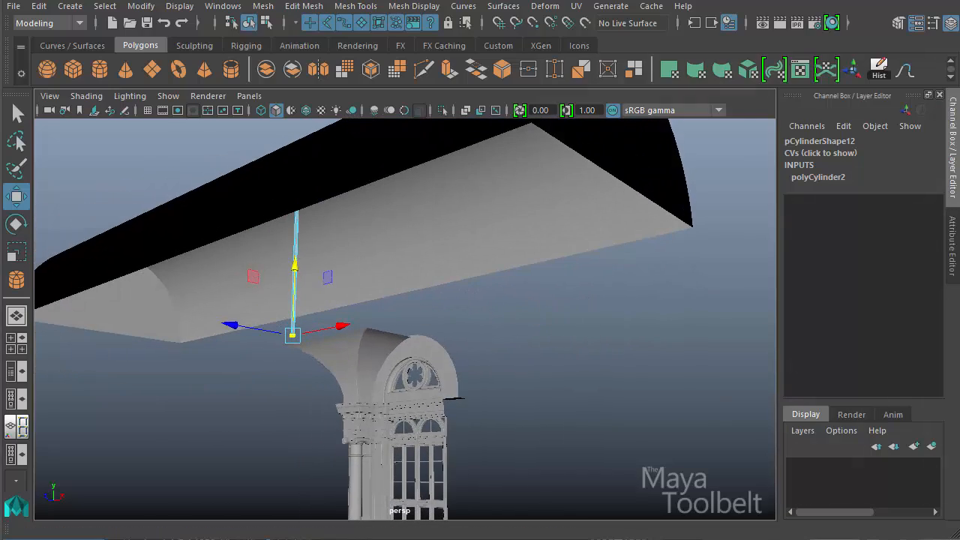
pyautogui.moveTo(307, 387)
pyautogui.keyDown('alt'); pyautogui.mouseDown()
pyautogui.moveTo(300, 401)
pyautogui.moveTo(313, 404)
pyautogui.mouseUp(); pyautogui.keyUp('alt')
pyautogui.keyDown('alt'); pyautogui.moveTo(378, 398); pyautogui.dragTo(404, 379, button='middle'); pyautogui.keyUp('alt')
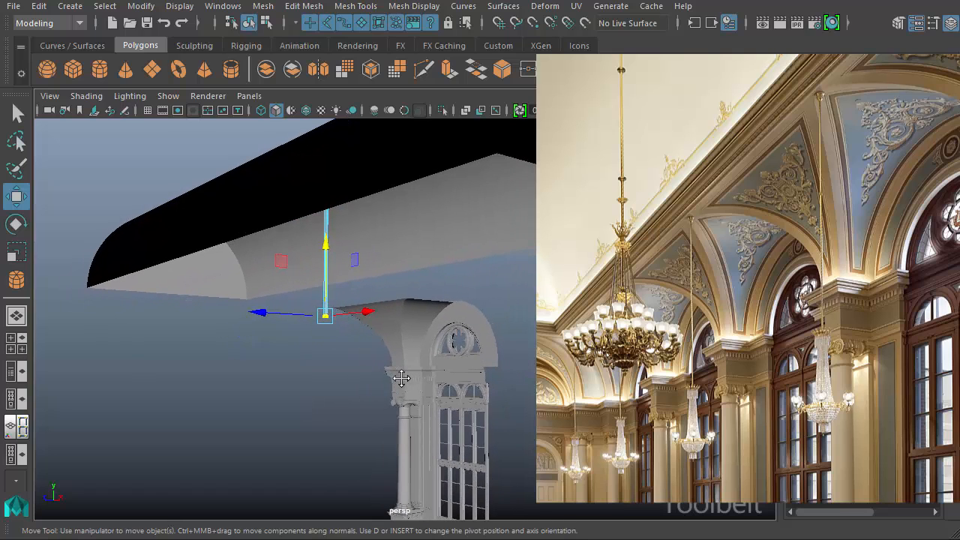
pyautogui.keyDown('alt'); pyautogui.moveTo(404, 379); pyautogui.dragTo(461, 389); pyautogui.keyUp('alt')
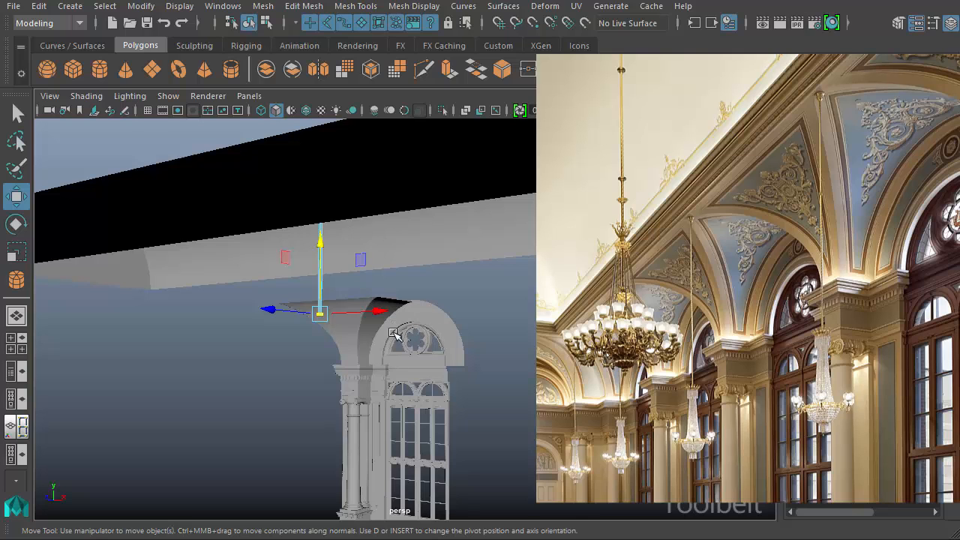
pyautogui.keyDown('alt'); pyautogui.moveTo(396, 334); pyautogui.dragTo(376, 378); pyautogui.keyUp('alt')
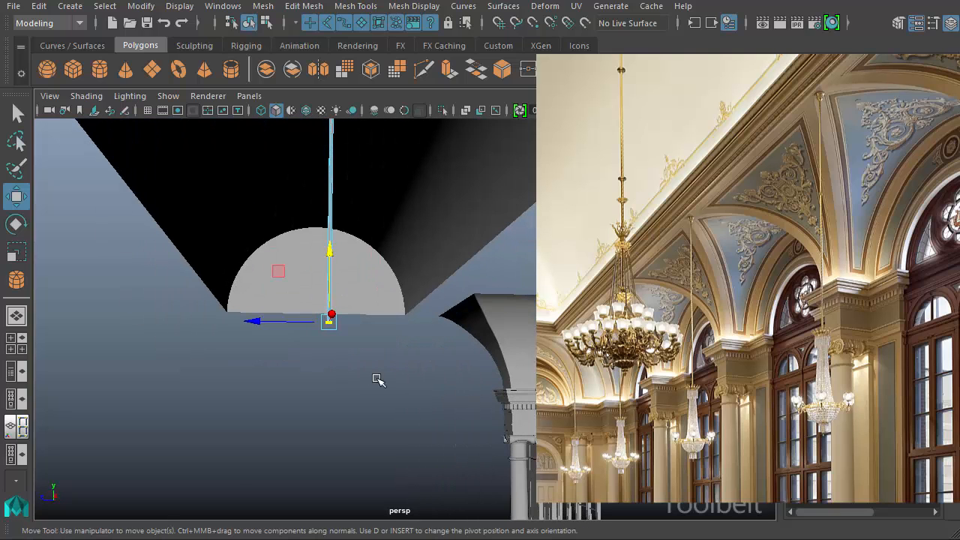
# Select the rod's bottom face and extrude it downward by about 15.6 units
pyautogui.press('q')
pyautogui.keyDown('alt'); pyautogui.moveTo(292, 322); pyautogui.dragTo(277, 256); pyautogui.keyUp('alt')
pyautogui.keyDown('alt'); pyautogui.moveTo(278, 256); pyautogui.dragTo(330, 255, button='right'); pyautogui.keyUp('alt')
pyautogui.moveTo(184, 389); pyautogui.dragTo(200, 318, button='right')
pyautogui.keyDown('alt'); pyautogui.moveTo(178, 426); pyautogui.dragTo(266, 155); pyautogui.keyUp('alt')
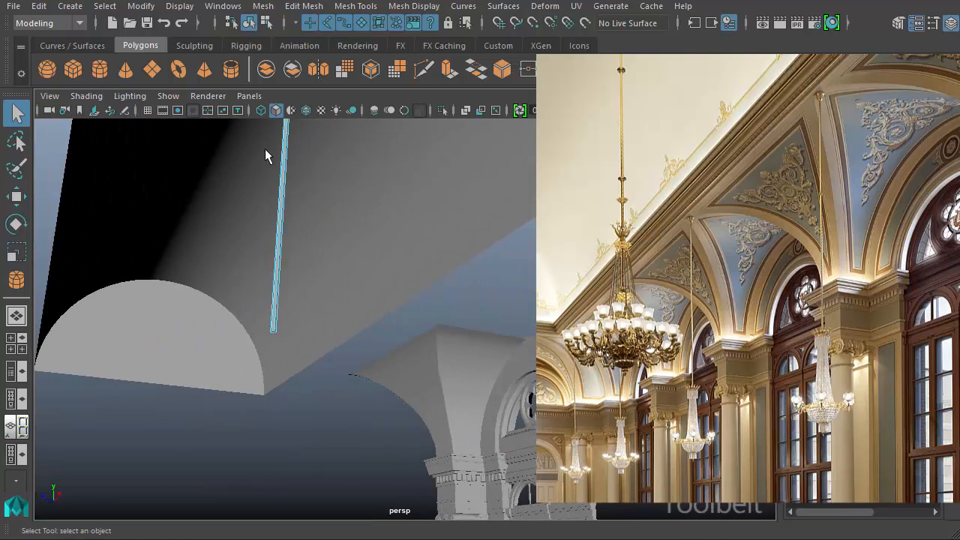
pyautogui.click(304, 6)
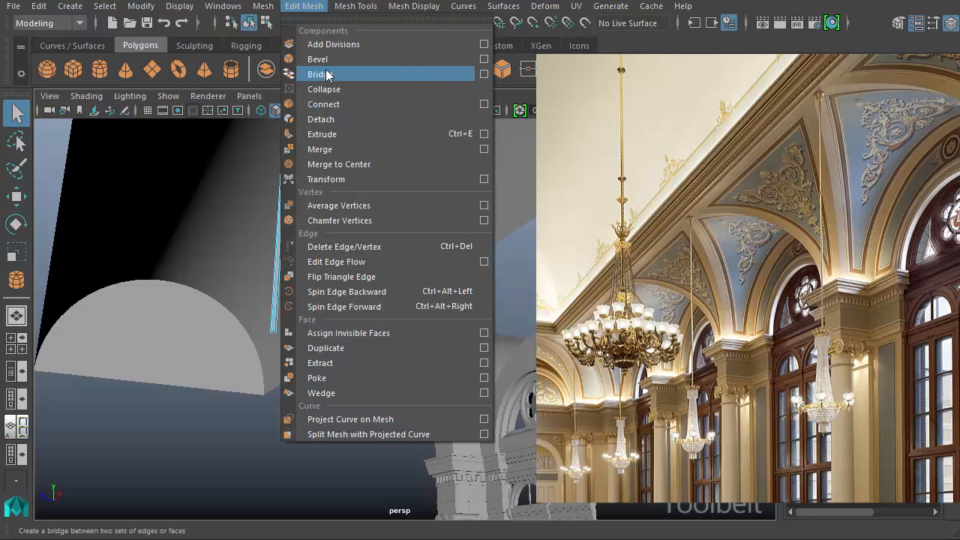
pyautogui.click(332, 135)
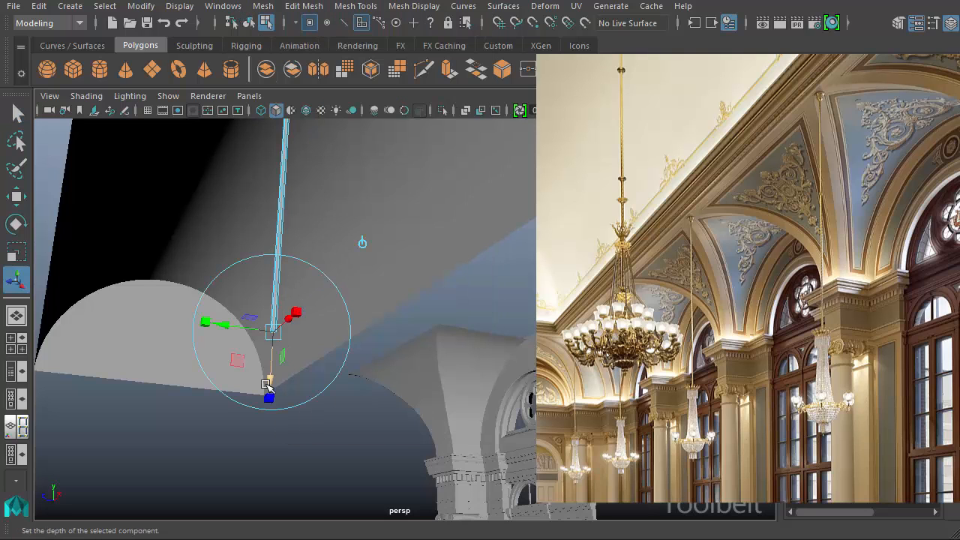
pyautogui.moveTo(268, 382); pyautogui.dragTo(271, 487)
# Scale the extruded bottom face up uniformly to flare the rod's end into a cone, and place the face at about Y 58.8
pyautogui.press('w')
pyautogui.keyDown('alt'); pyautogui.moveTo(374, 357); pyautogui.dragTo(410, 371); pyautogui.keyUp('alt')
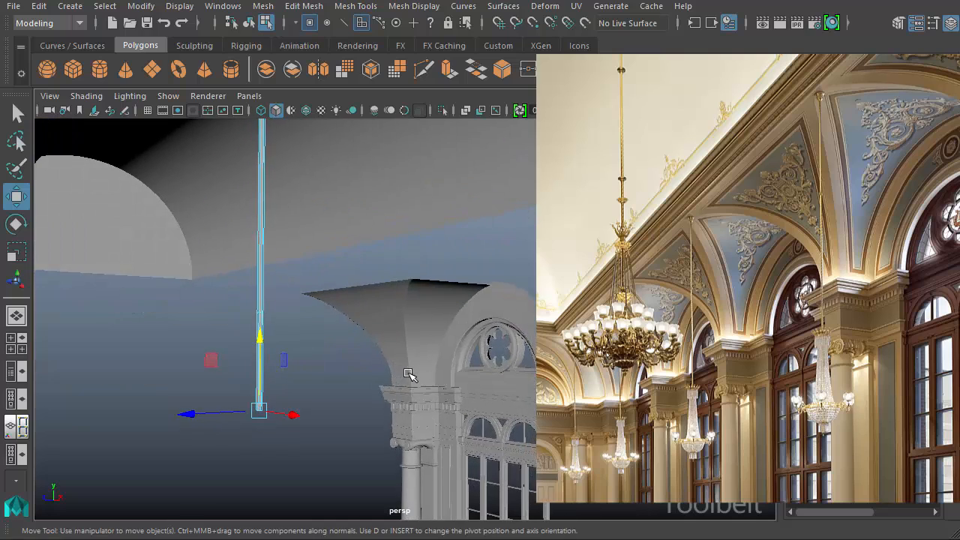
pyautogui.keyDown('alt'); pyautogui.moveTo(410, 371); pyautogui.dragTo(440, 311, button='middle'); pyautogui.keyUp('alt')
pyautogui.press('r')
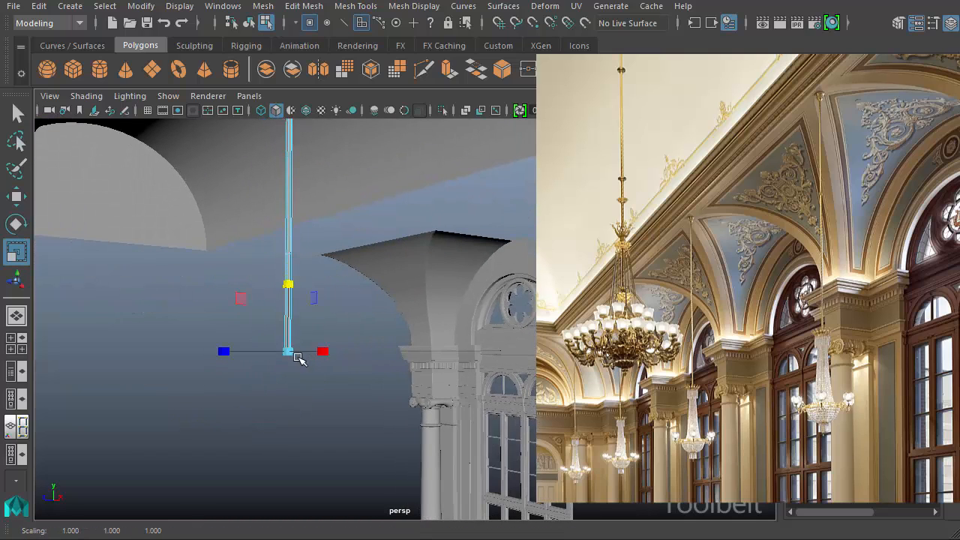
pyautogui.moveTo(298, 358); pyautogui.dragTo(310, 358)
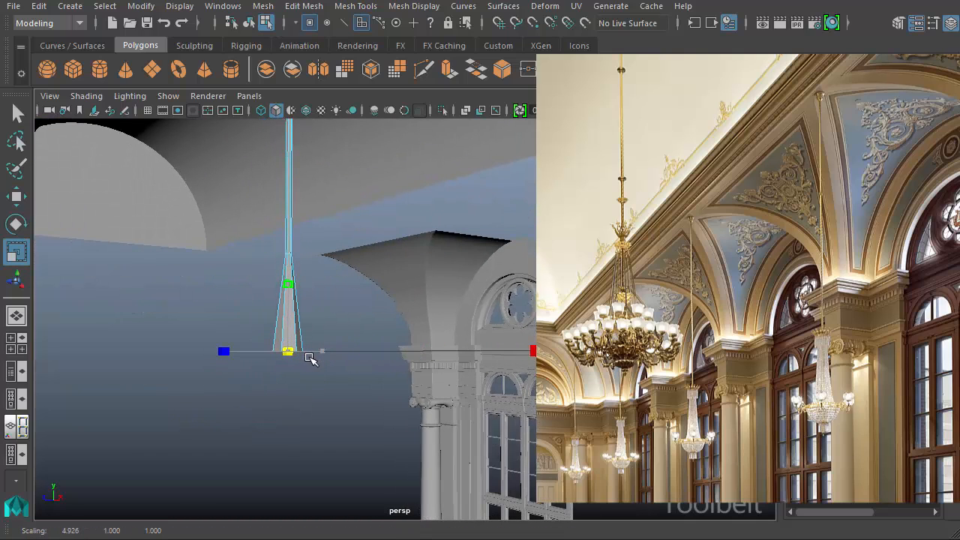
pyautogui.keyDown('alt'); pyautogui.moveTo(384, 388); pyautogui.dragTo(397, 381); pyautogui.keyUp('alt')
pyautogui.press('w')
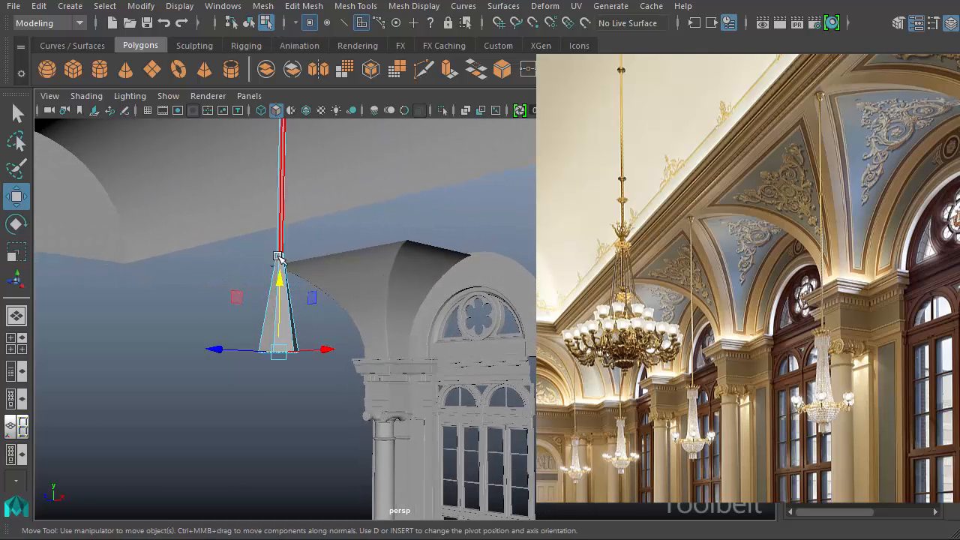
pyautogui.moveTo(279, 351); pyautogui.dragTo(282, 281)
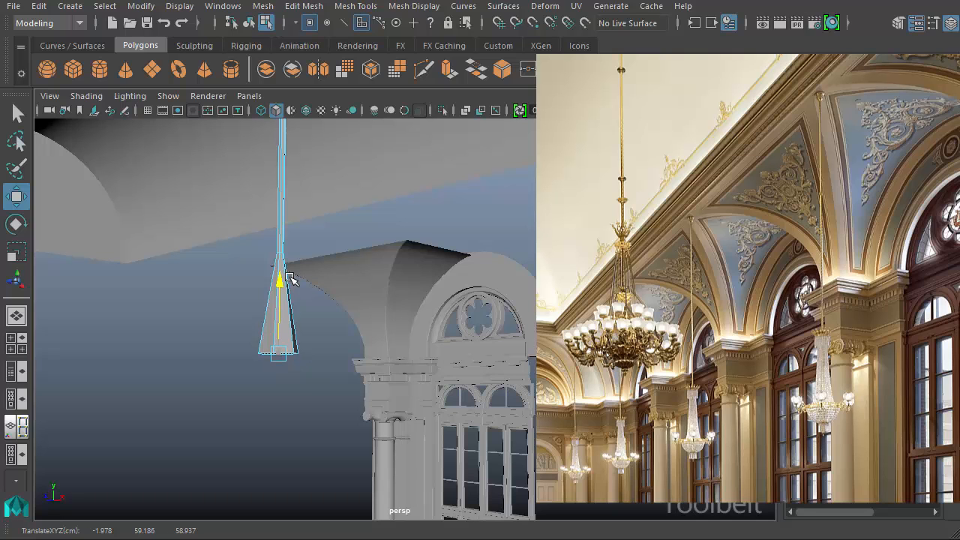
pyautogui.moveTo(290, 278); pyautogui.dragTo(274, 440)
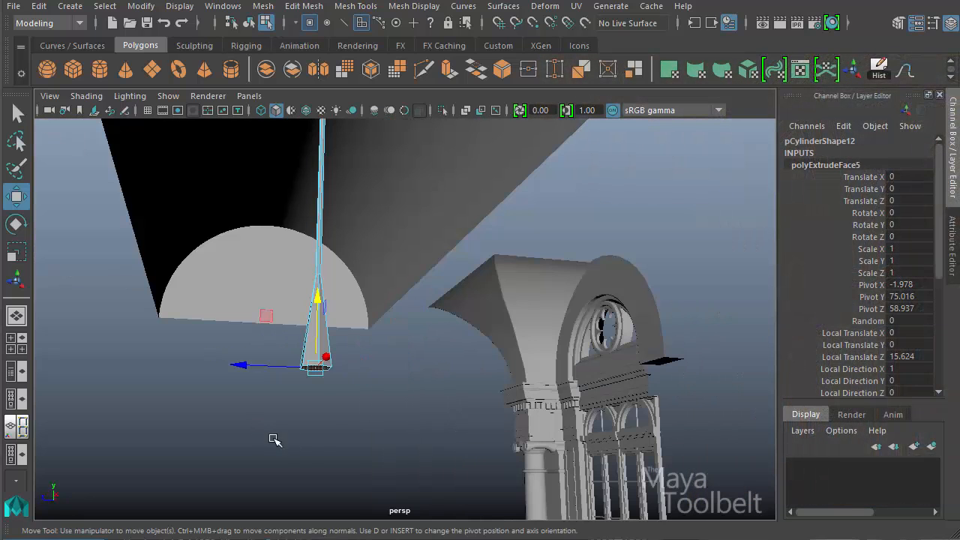
# Extrude the cone's bottom face again and scale it outward into a wide, flat hexagonal disc
pyautogui.click(308, 7)
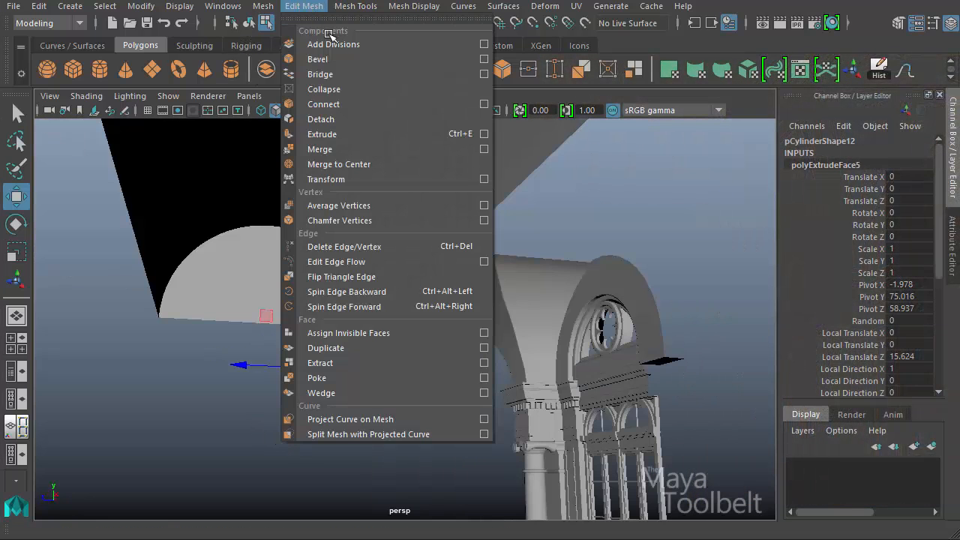
pyautogui.click(328, 129)
pyautogui.keyDown('alt'); pyautogui.moveTo(208, 397); pyautogui.dragTo(295, 425); pyautogui.keyUp('alt')
pyautogui.press('r')
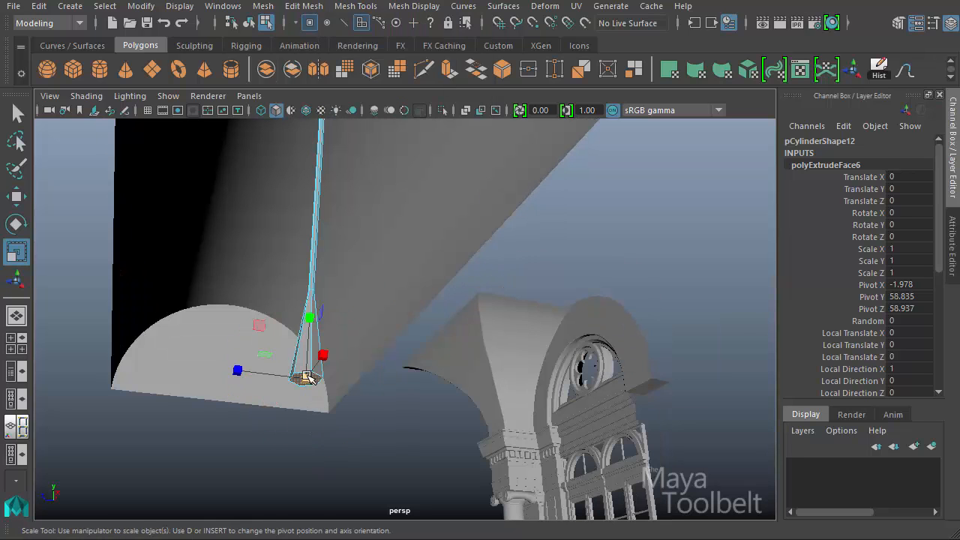
pyautogui.moveTo(307, 377); pyautogui.dragTo(417, 407)
# Extrude the disc's underside downward and scale the new face smaller to form a tapered hexagonal bowl
pyautogui.hotkey('ctrl', 'e')
pyautogui.press('w')
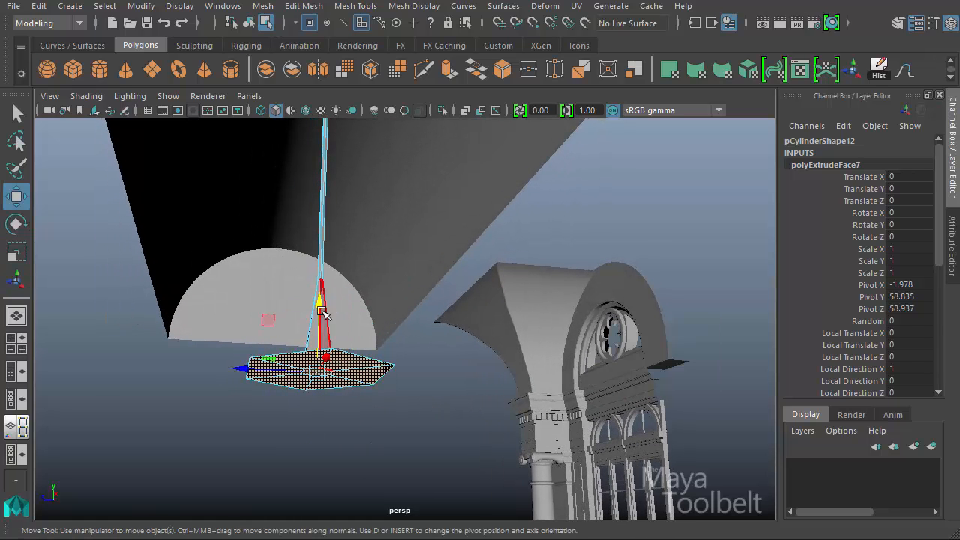
pyautogui.moveTo(321, 283); pyautogui.dragTo(321, 336)
pyautogui.press('r')
pyautogui.moveTo(378, 447); pyautogui.dragTo(382, 480, button='middle')
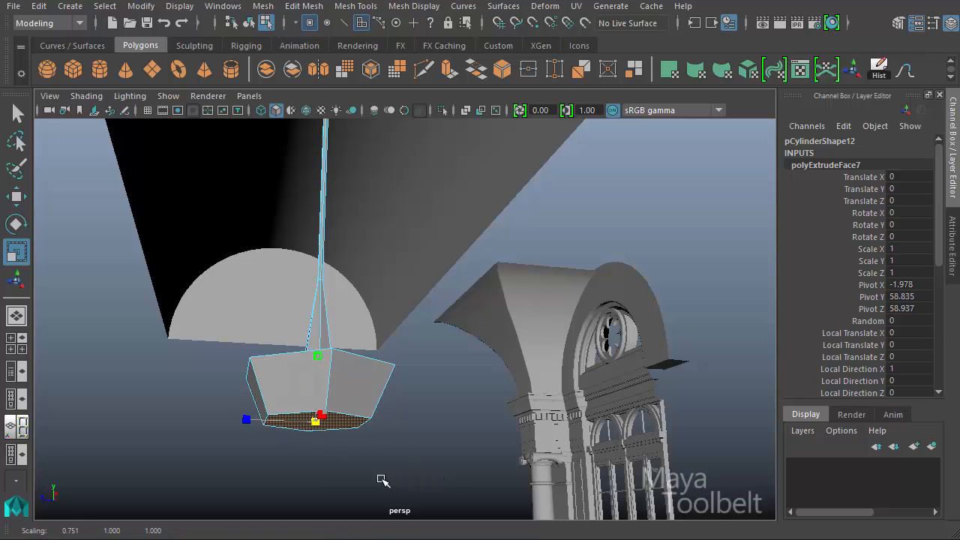
# Raise the bowl's bottom face slightly to make the bowl shallower
pyautogui.press('w')
pyautogui.click(321, 368)
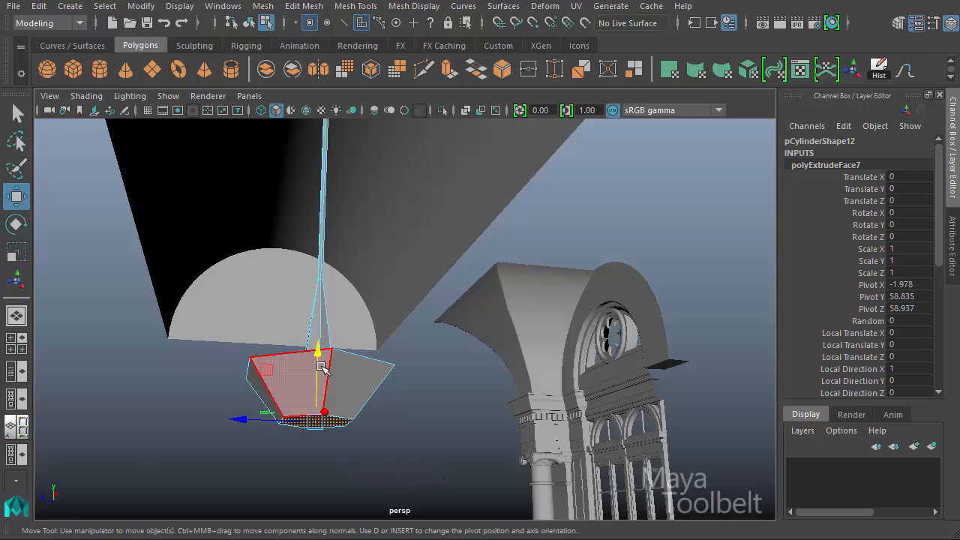
pyautogui.moveTo(319, 352); pyautogui.dragTo(383, 381)
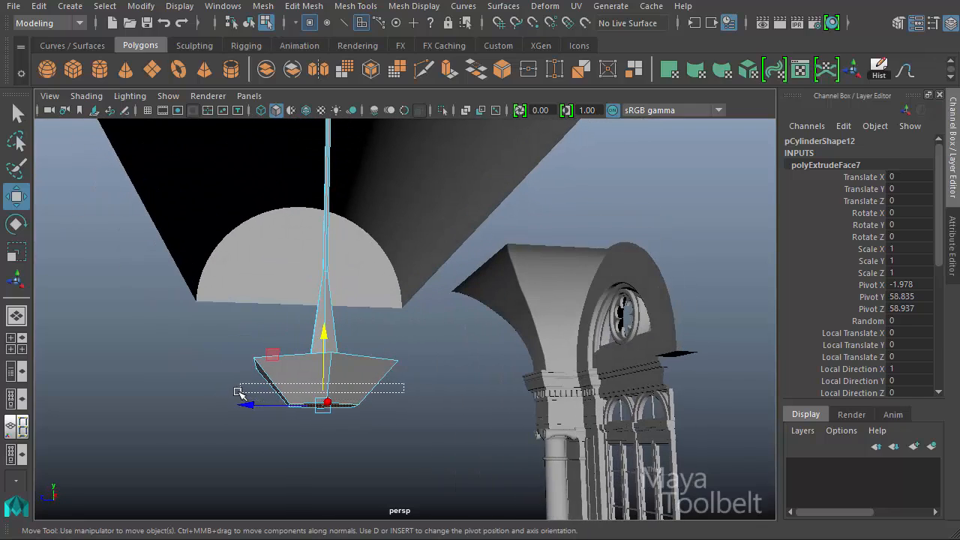
# Select the bowl's sloping side faces and scale them outward horizontally to widen the chandelier
pyautogui.moveTo(238, 392); pyautogui.dragTo(238, 392)
pyautogui.keyDown('alt'); pyautogui.moveTo(239, 392); pyautogui.dragTo(302, 334); pyautogui.keyUp('alt')
pyautogui.press('r')
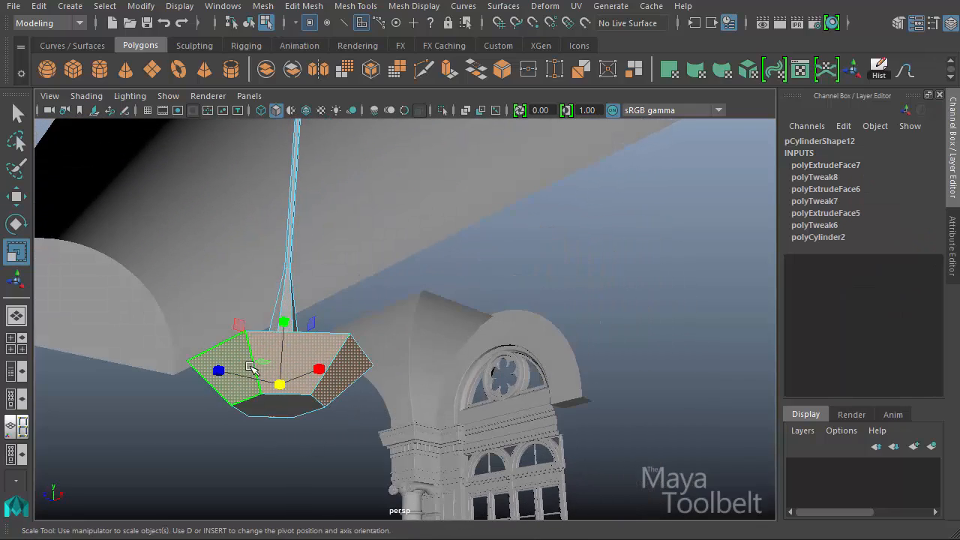
pyautogui.moveTo(261, 363); pyautogui.dragTo(249, 359, button='middle')
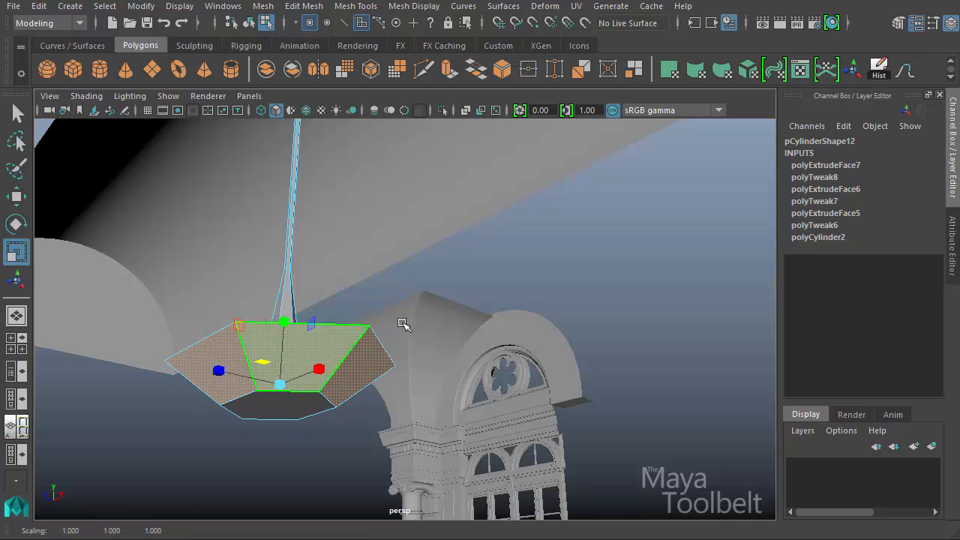
pyautogui.keyDown('alt'); pyautogui.moveTo(403, 323); pyautogui.dragTo(330, 328); pyautogui.keyUp('alt')
pyautogui.keyDown('alt'); pyautogui.moveTo(330, 328); pyautogui.dragTo(281, 332, button='right'); pyautogui.keyUp('alt')
pyautogui.keyDown('alt'); pyautogui.moveTo(280, 333); pyautogui.dragTo(349, 247); pyautogui.keyUp('alt')
pyautogui.moveTo(356, 336); pyautogui.dragTo(363, 352)
pyautogui.keyDown('alt'); pyautogui.moveTo(439, 324); pyautogui.dragTo(360, 285); pyautogui.keyUp('alt')
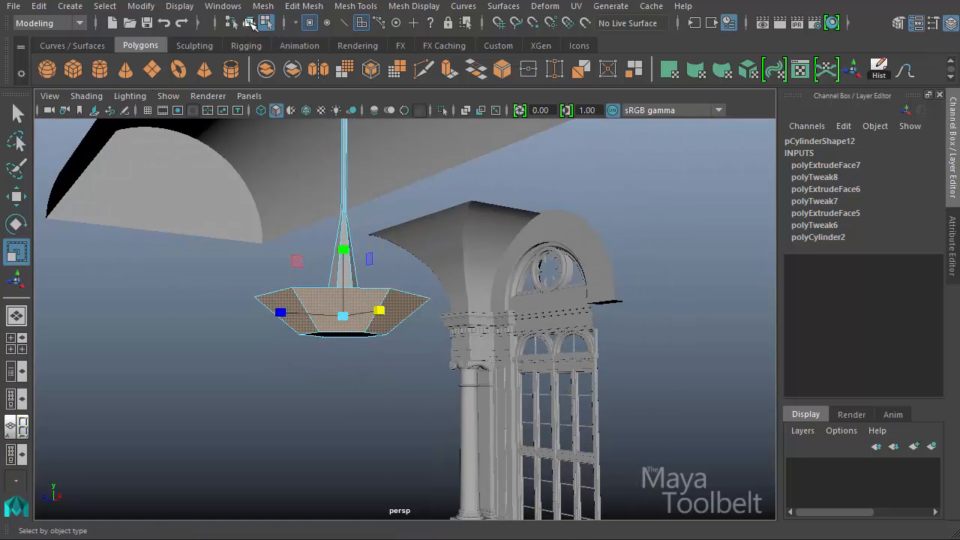
# Return to object selection, deselect the chandelier, and check its proportions beside the window bay
pyautogui.click(250, 23)
pyautogui.click(318, 392)
pyautogui.keyDown('alt'); pyautogui.moveTo(318, 392); pyautogui.dragTo(264, 375); pyautogui.keyUp('alt')
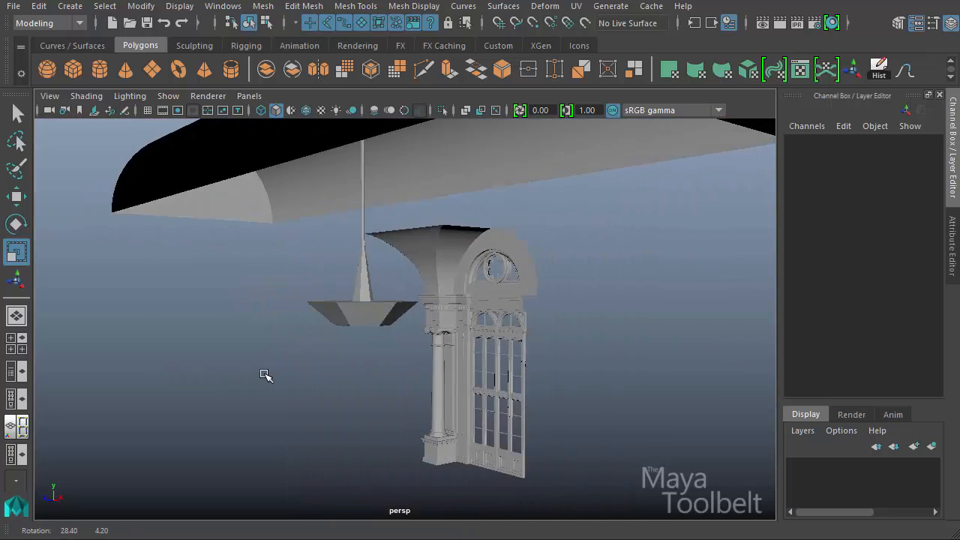
pyautogui.keyDown('alt'); pyautogui.moveTo(264, 375); pyautogui.dragTo(487, 396, button='right'); pyautogui.keyUp('alt')
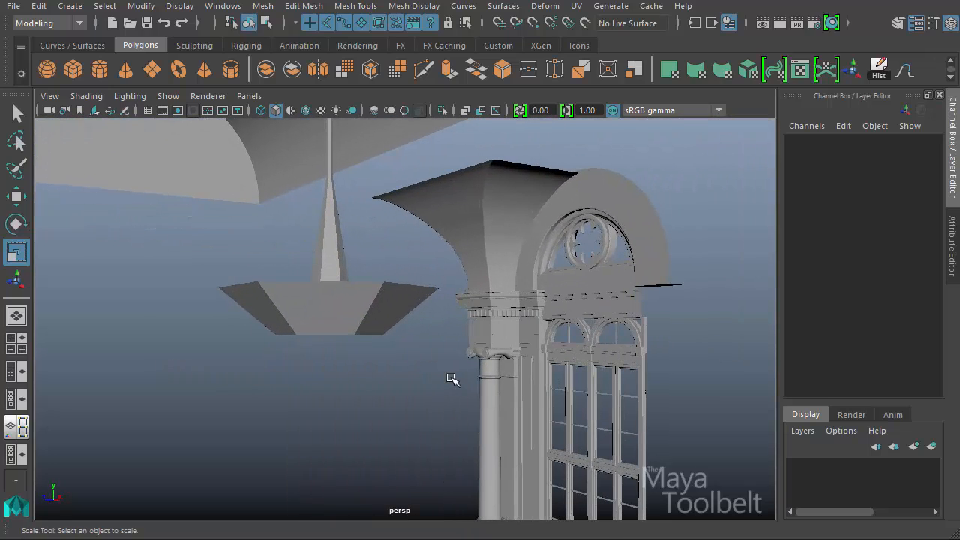
# Select the barrel ceiling, assign it to a new display layer and hide that layer
pyautogui.moveTo(451, 379)
pyautogui.keyDown('alt'); pyautogui.mouseDown()
pyautogui.moveTo(375, 368)
pyautogui.moveTo(349, 403)
pyautogui.moveTo(498, 380)
pyautogui.moveTo(459, 359)
pyautogui.moveTo(491, 393)
pyautogui.moveTo(460, 402)
pyautogui.moveTo(450, 385)
pyautogui.mouseUp(); pyautogui.keyUp('alt')
pyautogui.keyDown('alt'); pyautogui.moveTo(425, 264); pyautogui.dragTo(484, 352); pyautogui.keyUp('alt')
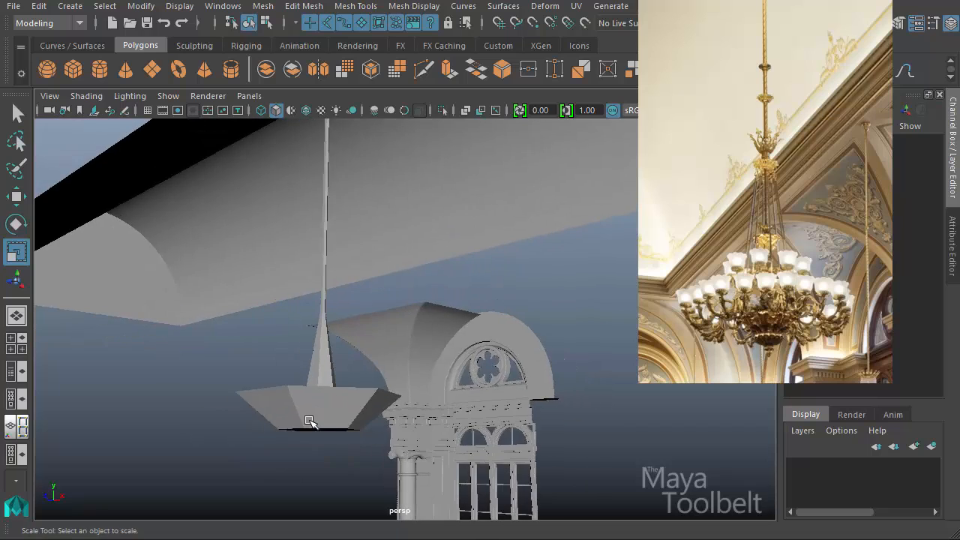
pyautogui.click(312, 421)
pyautogui.press('w')
pyautogui.keyDown('alt'); pyautogui.moveTo(424, 402); pyautogui.dragTo(489, 375); pyautogui.keyUp('alt')
pyautogui.click(466, 213)
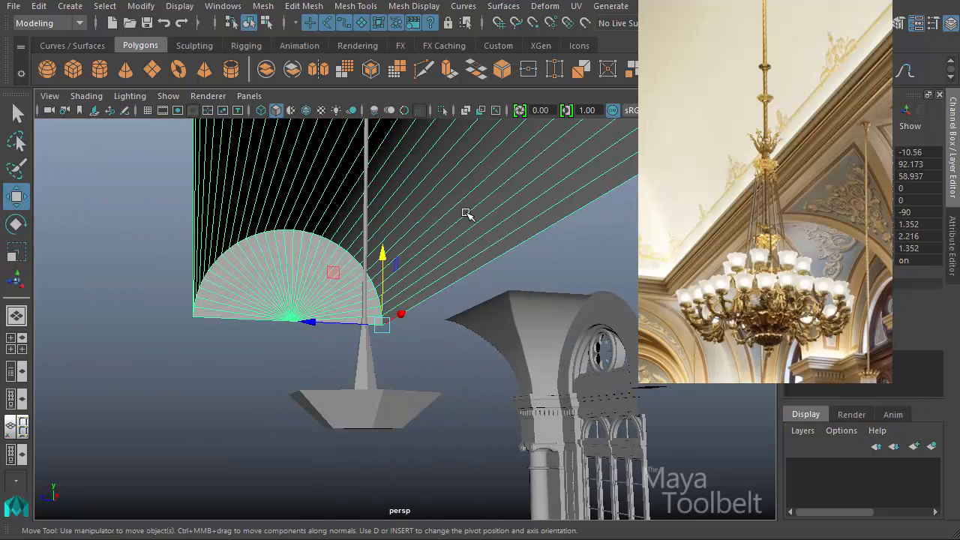
pyautogui.hotkey('ctrl', 'h')
pyautogui.keyDown('alt'); pyautogui.moveTo(466, 213); pyautogui.dragTo(440, 225); pyautogui.keyUp('alt')
pyautogui.hotkey('ctrl', 'z')
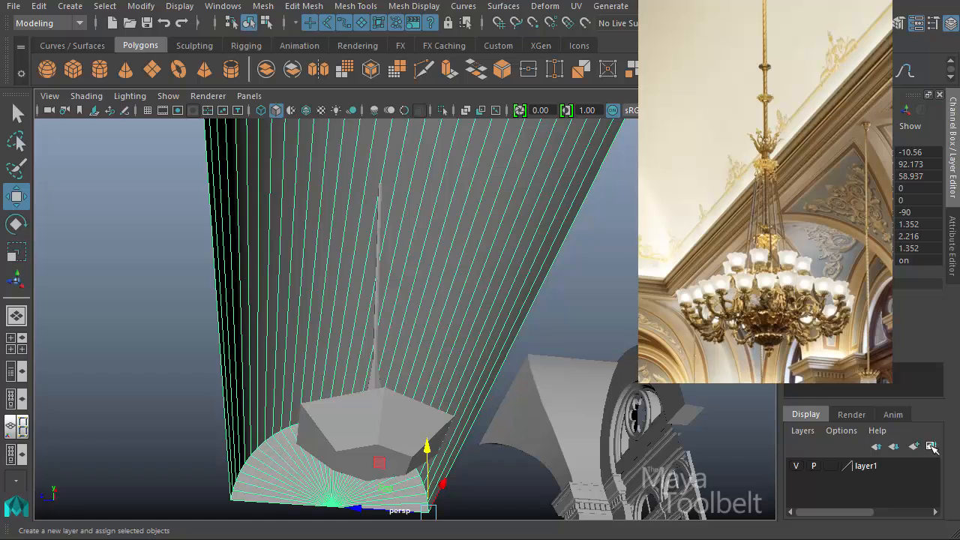
pyautogui.click(800, 466)
# Assign the window bay with its column and arch to a new display layer, hide it and rename it DoorColumn
pyautogui.keyDown('alt'); pyautogui.moveTo(465, 313); pyautogui.dragTo(446, 201); pyautogui.keyUp('alt')
pyautogui.moveTo(676, 520); pyautogui.dragTo(679, 502)
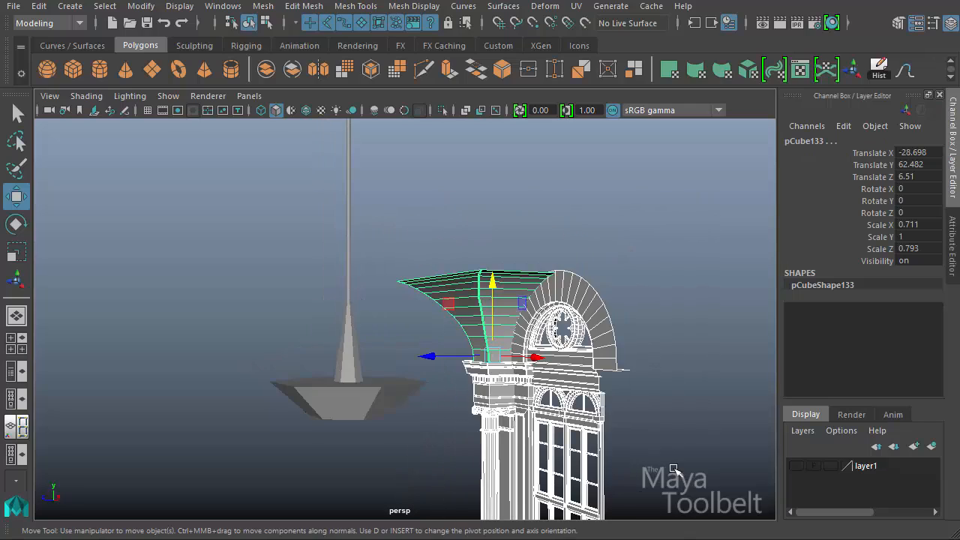
pyautogui.keyDown('alt'); pyautogui.moveTo(675, 471); pyautogui.dragTo(637, 335, button='middle'); pyautogui.keyUp('alt')
pyautogui.keyDown('alt'); pyautogui.moveTo(637, 335); pyautogui.dragTo(686, 354); pyautogui.keyUp('alt')
pyautogui.keyDown('alt'); pyautogui.moveTo(686, 354); pyautogui.dragTo(620, 331, button='right'); pyautogui.keyUp('alt')
pyautogui.keyDown('alt'); pyautogui.moveTo(654, 342); pyautogui.dragTo(664, 359, button='middle'); pyautogui.keyUp('alt')
pyautogui.keyDown('alt'); pyautogui.moveTo(664, 359); pyautogui.dragTo(758, 380); pyautogui.keyUp('alt')
pyautogui.click(932, 446)
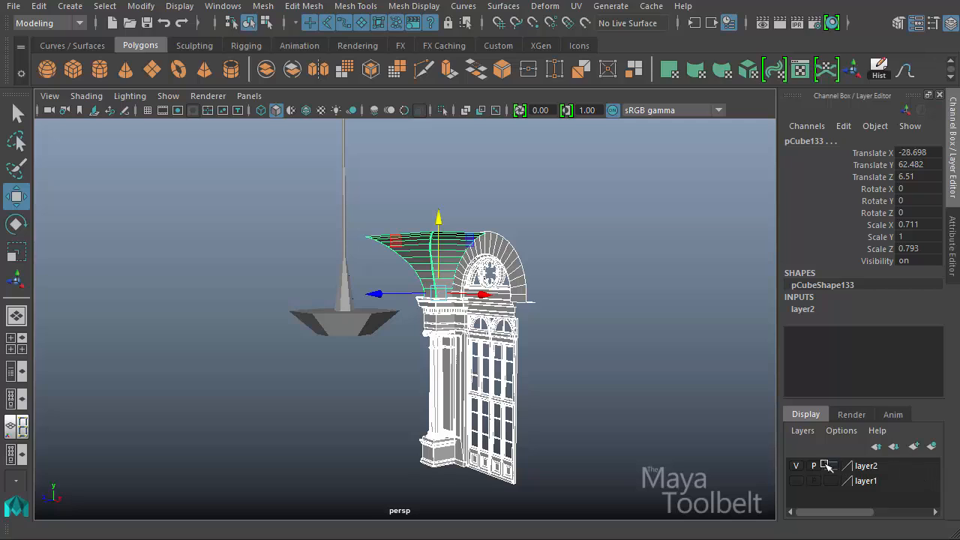
pyautogui.click(800, 466)
pyautogui.doubleClick(870, 466)
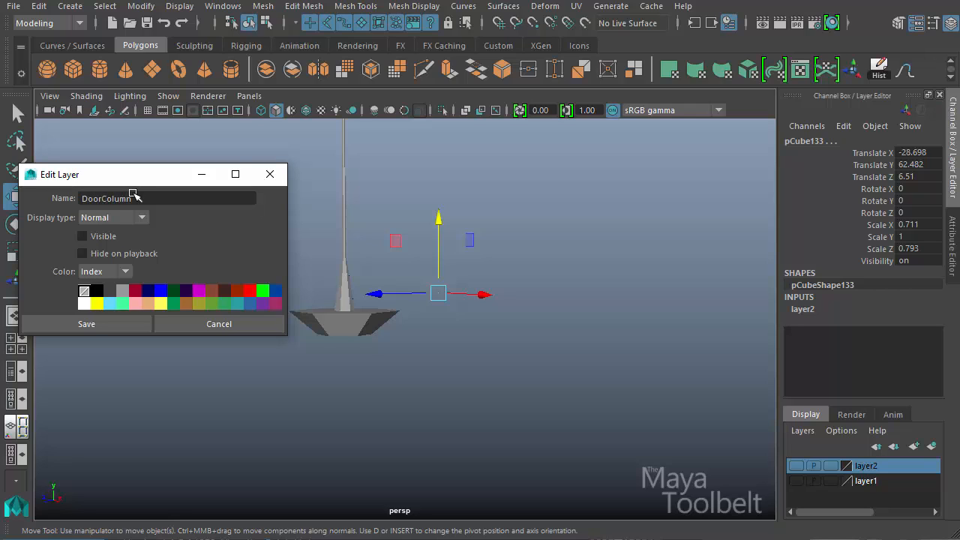
pyautogui.click(59, 324)
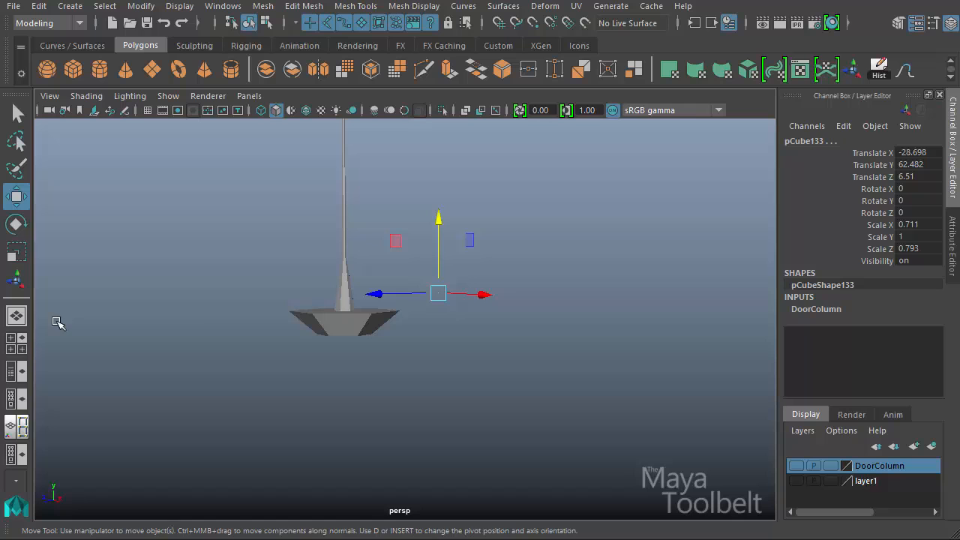
# Select the chandelier, show the viewport grid and centre the chandelier's pivot
pyautogui.click(566, 402)
pyautogui.click(350, 287)
pyautogui.keyDown('alt'); pyautogui.moveTo(444, 323); pyautogui.dragTo(637, 333); pyautogui.keyUp('alt')
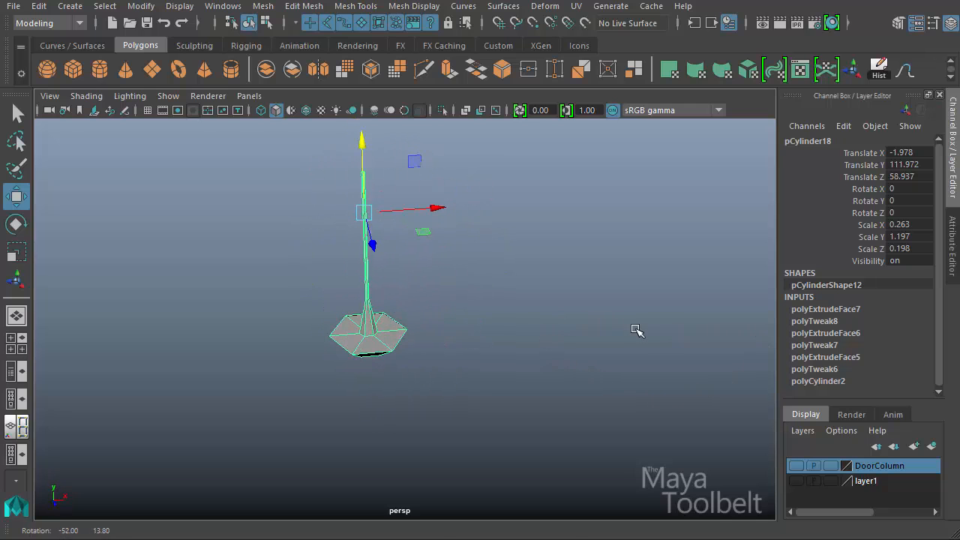
pyautogui.click(149, 111)
pyautogui.keyDown('alt'); pyautogui.moveTo(322, 278); pyautogui.dragTo(470, 298); pyautogui.keyUp('alt')
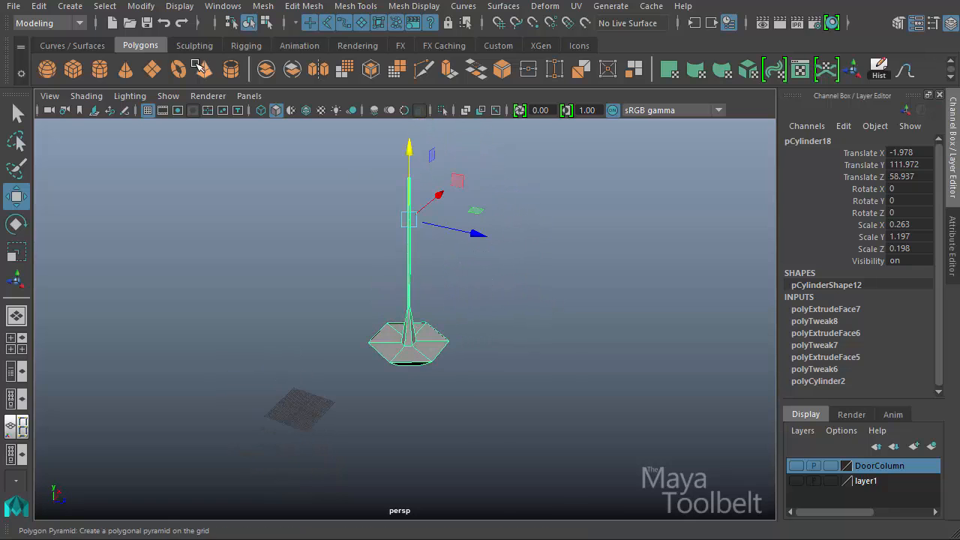
pyautogui.click(148, 6)
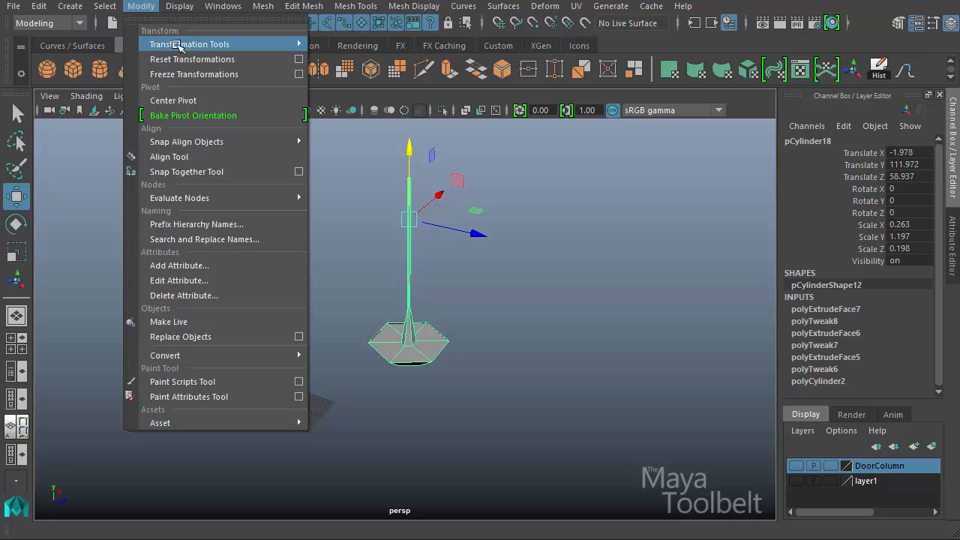
pyautogui.click(184, 100)
pyautogui.keyDown('alt'); pyautogui.moveTo(442, 234); pyautogui.dragTo(386, 235); pyautogui.keyUp('alt')
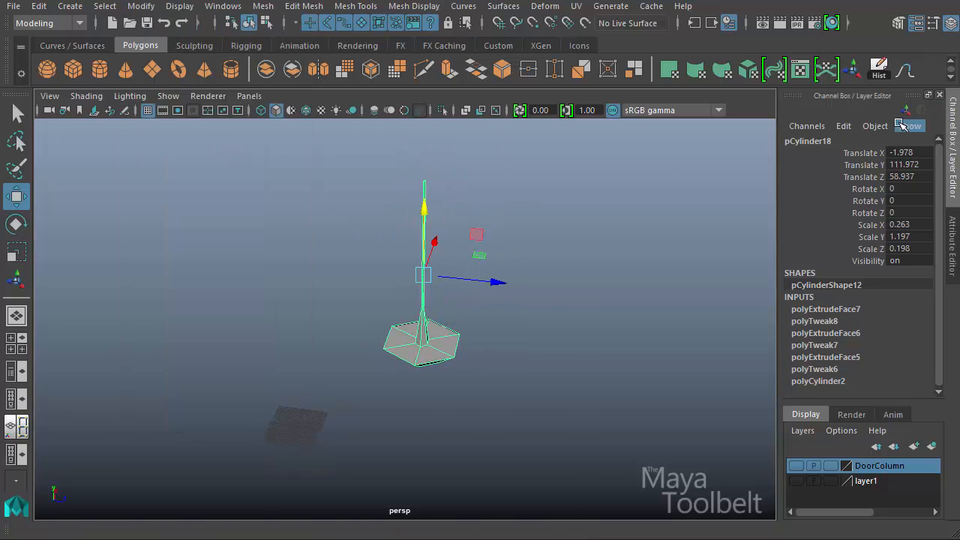
# Set the chandelier's Translate X, Y and Z values to 0
pyautogui.moveTo(914, 154); pyautogui.dragTo(914, 173)
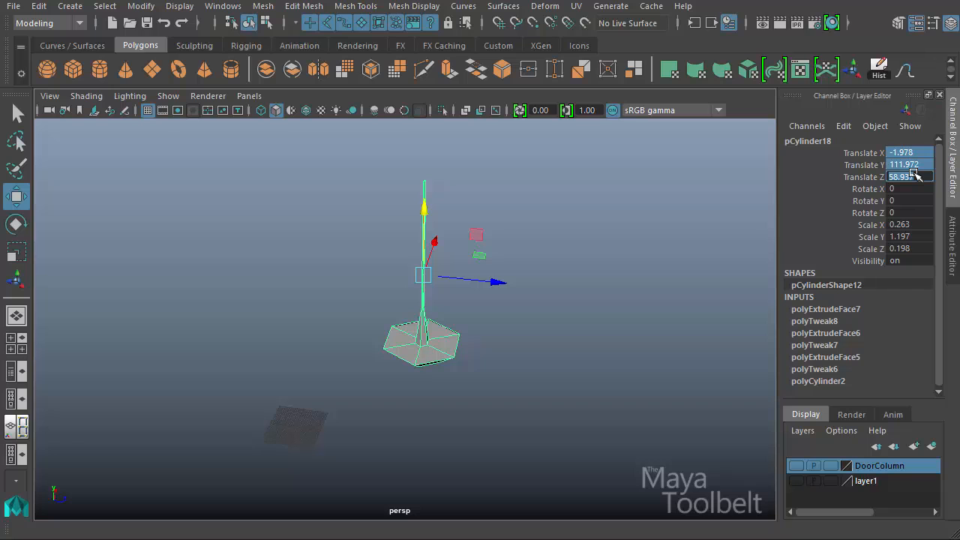
pyautogui.write('0')
pyautogui.press('Return')
pyautogui.press('f')
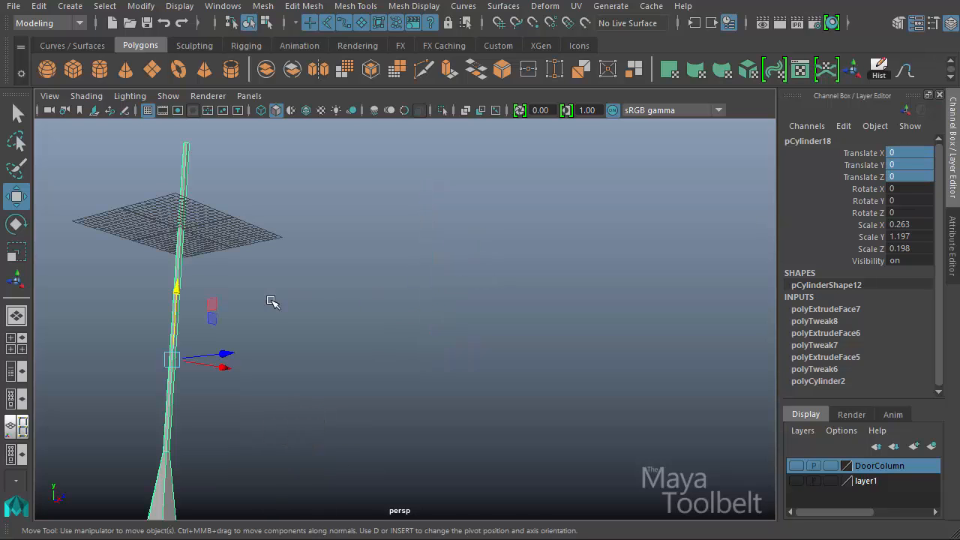
# Raise the chandelier to about 61.9 in Translate Y so that its bowl sits just above the grid
pyautogui.moveTo(182, 295); pyautogui.dragTo(221, 2)
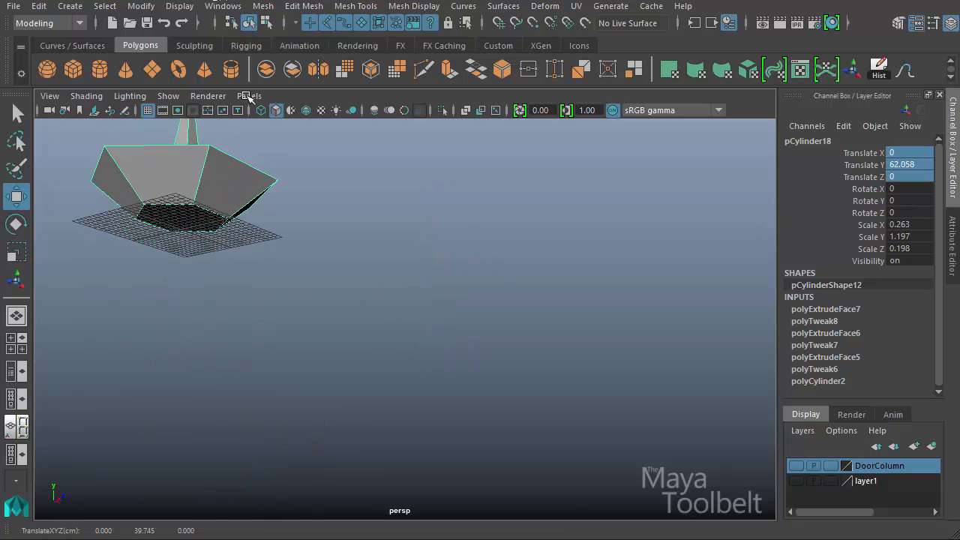
pyautogui.keyDown('alt'); pyautogui.moveTo(307, 258); pyautogui.dragTo(401, 302); pyautogui.keyUp('alt')
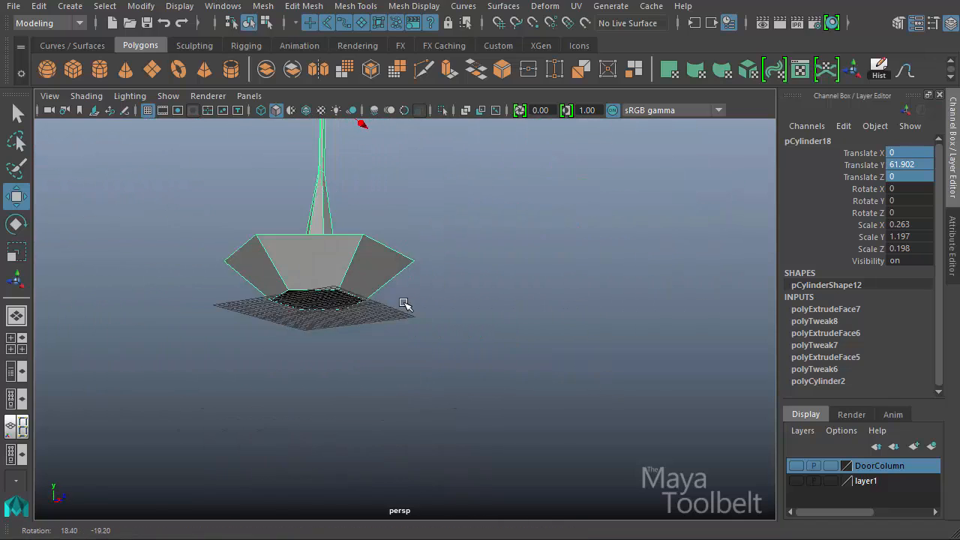
pyautogui.keyDown('alt'); pyautogui.moveTo(401, 302); pyautogui.dragTo(503, 337, button='right'); pyautogui.keyUp('alt')
pyautogui.keyDown('alt'); pyautogui.moveTo(502, 338); pyautogui.dragTo(493, 368); pyautogui.keyUp('alt')
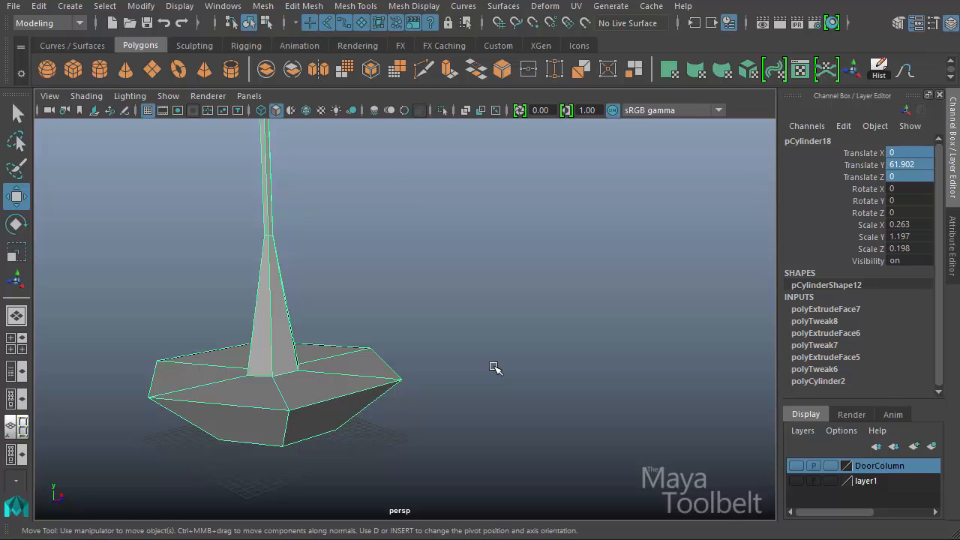
# Delete the chandelier's construction history and deselect it
pyautogui.click(878, 72)
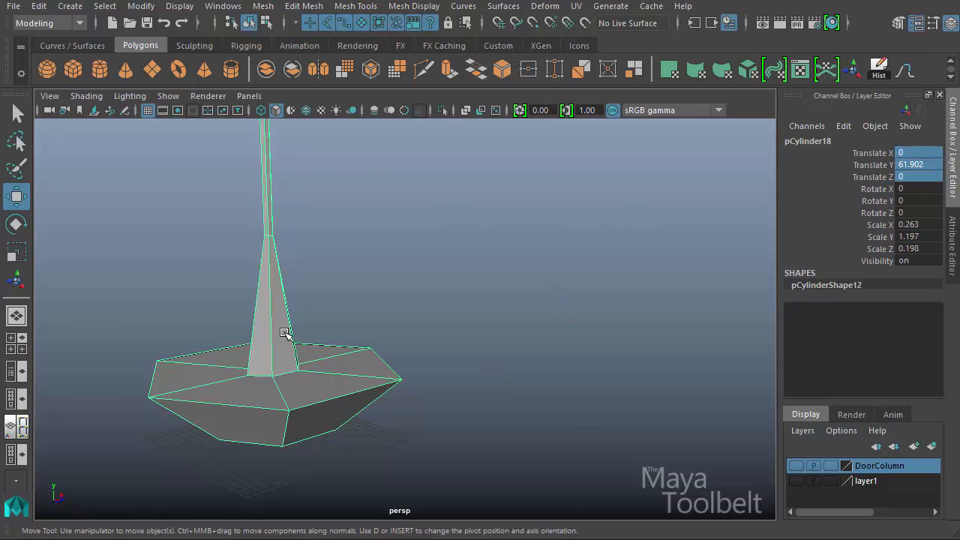
pyautogui.click(279, 339)
pyautogui.click(496, 336)
# Put the chandelier in a new display layer and set that layer to template mode
pyautogui.keyDown('alt'); pyautogui.moveTo(495, 336); pyautogui.dragTo(532, 298); pyautogui.keyUp('alt')
pyautogui.click(441, 330)
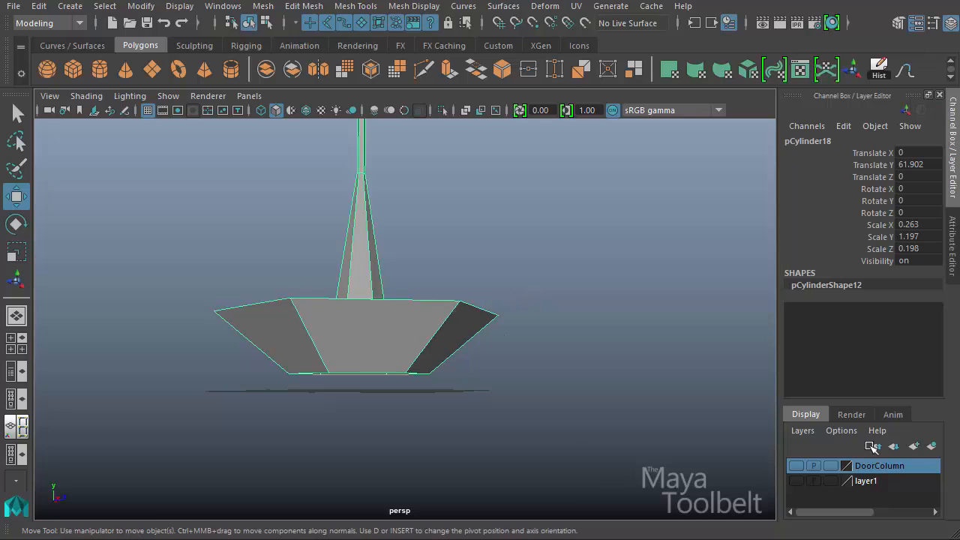
pyautogui.click(933, 447)
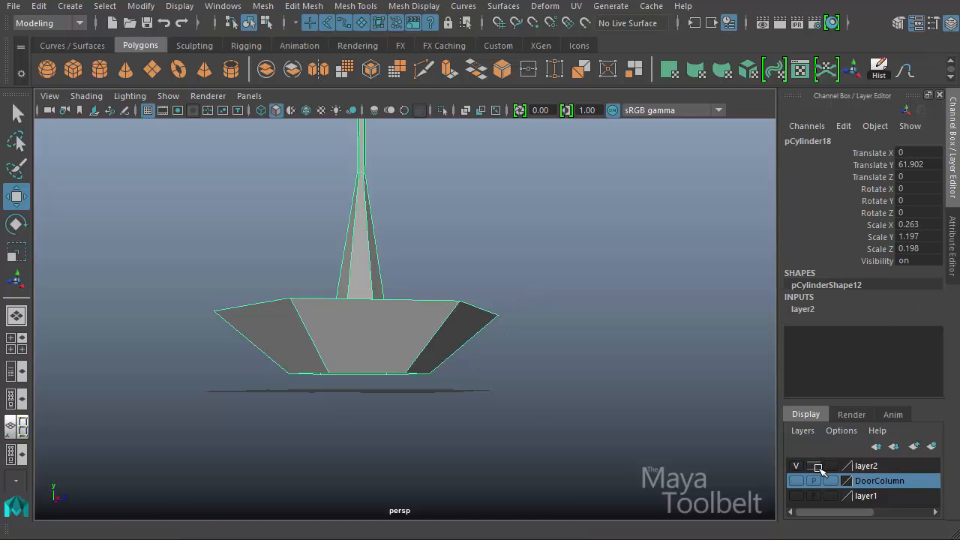
pyautogui.click(831, 466)
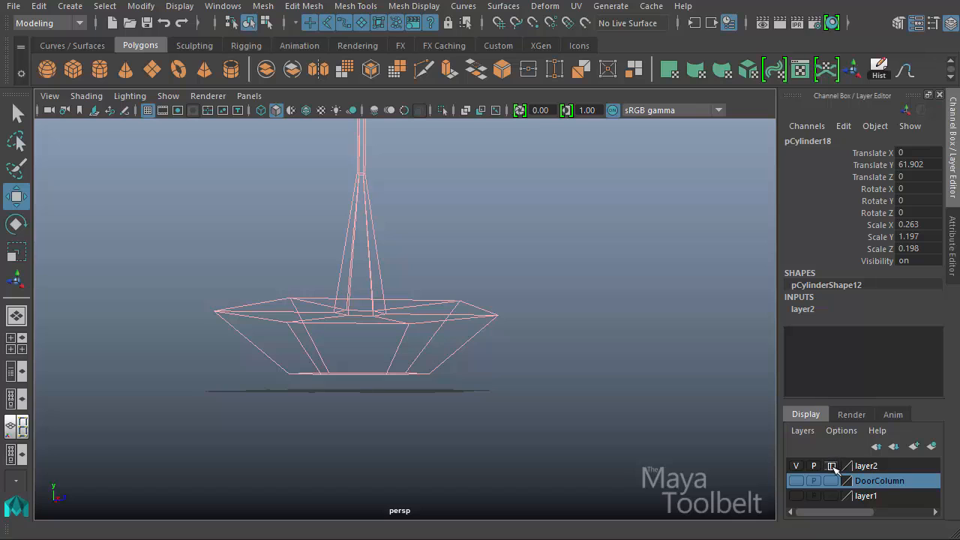
pyautogui.click(583, 390)
pyautogui.keyDown('alt'); pyautogui.moveTo(583, 390); pyautogui.dragTo(319, 350); pyautogui.keyUp('alt')
pyautogui.keyDown('alt'); pyautogui.moveTo(446, 397); pyautogui.dragTo(523, 373); pyautogui.keyUp('alt')
# Cycle through the viewport background colours and settle on light grey so the templated wireframe stands out
pyautogui.hotkey('alt', 'b')
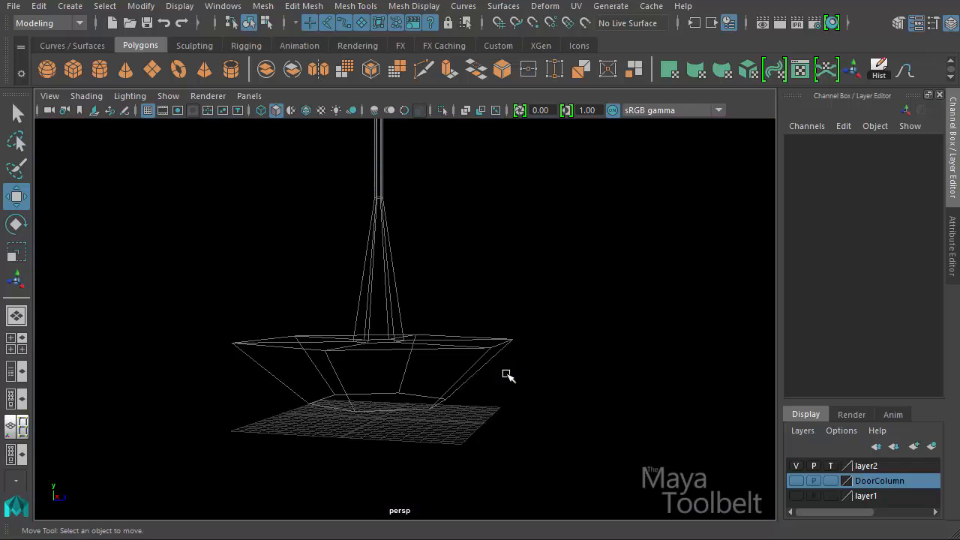
pyautogui.hotkey('alt', 'b')
pyautogui.hotkey('alt', 'b')
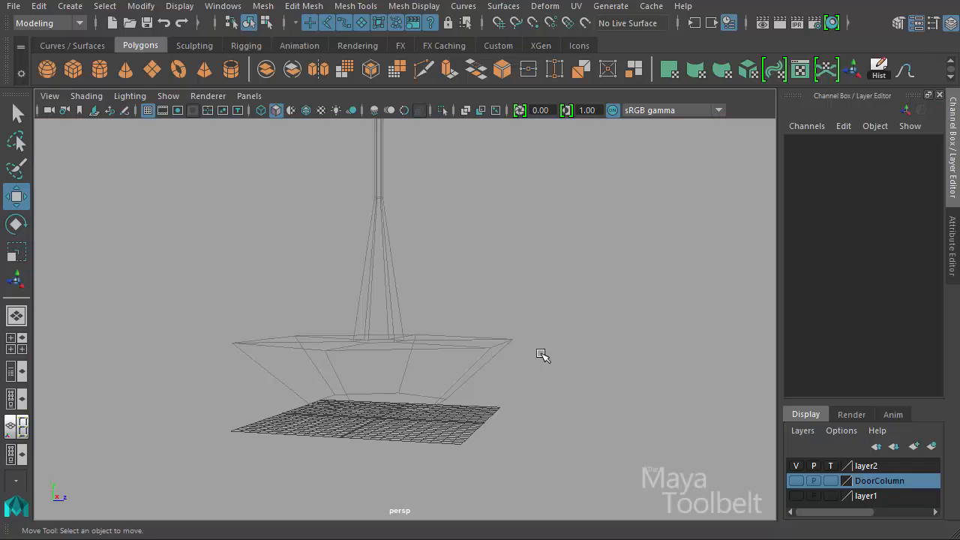
pyautogui.keyDown('alt'); pyautogui.moveTo(543, 354); pyautogui.dragTo(512, 382); pyautogui.keyUp('alt')
pyautogui.hotkey('alt', 'b')
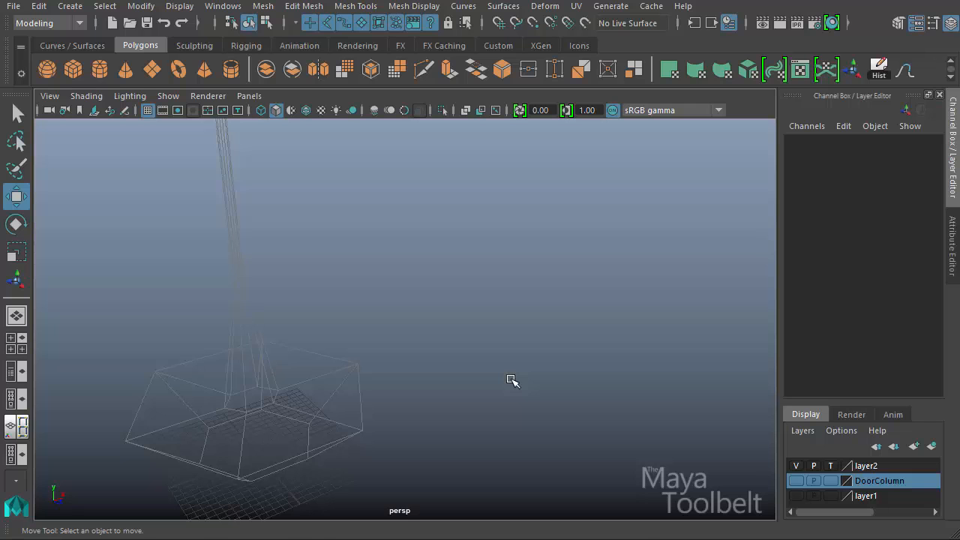
pyautogui.hotkey('alt', 'b')
pyautogui.hotkey('alt', 'b')
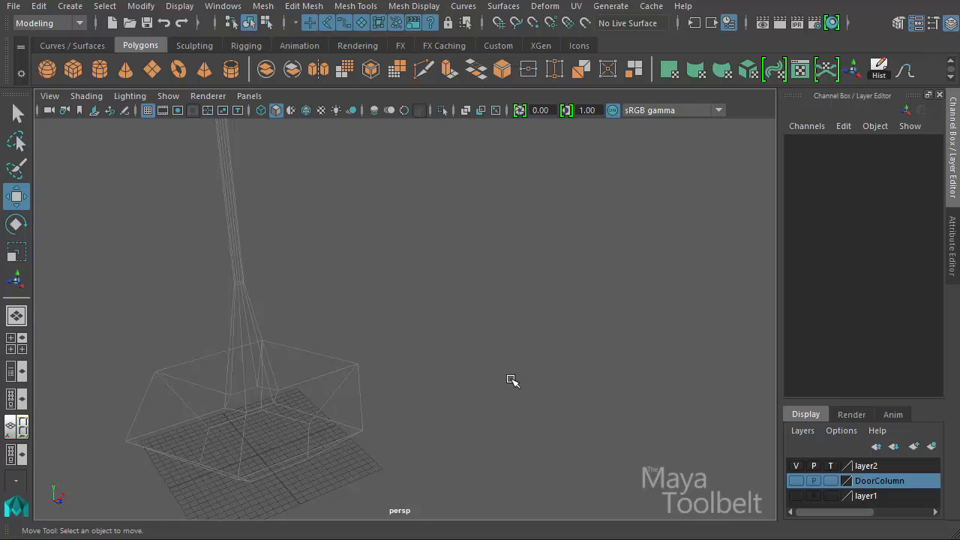
pyautogui.keyDown('alt'); pyautogui.moveTo(474, 348); pyautogui.dragTo(522, 370); pyautogui.keyUp('alt')
pyautogui.hotkey('alt', 'b')
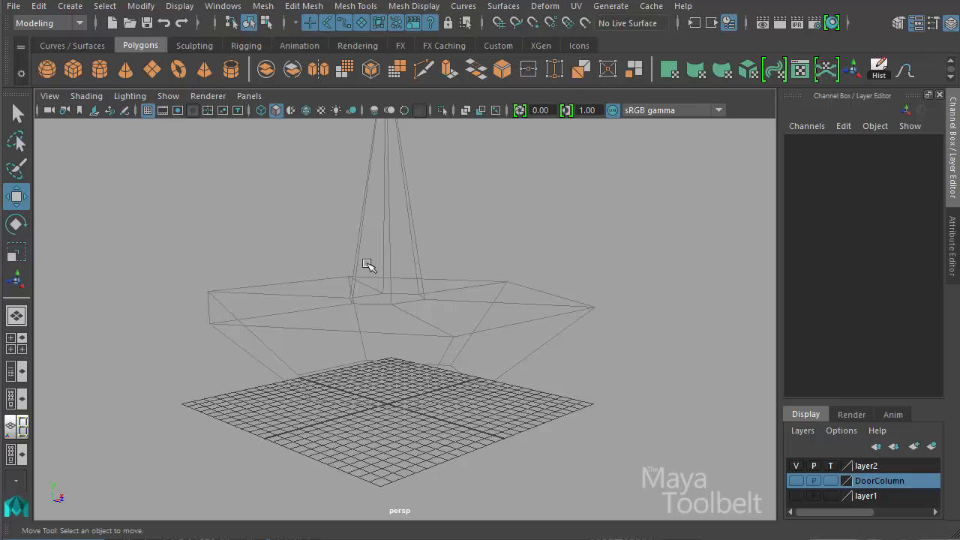
# Create a polygon cylinder on the grid beneath the chandelier, about 1.34 in radius and 2.41 high
pyautogui.click(70, 6)
pyautogui.moveTo(150, 60)
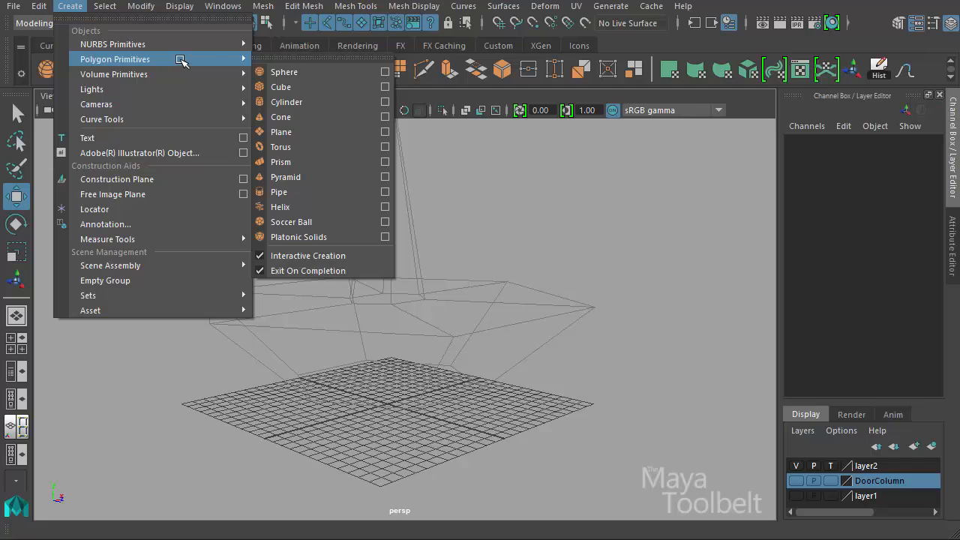
pyautogui.click(308, 105)
pyautogui.keyDown('alt'); pyautogui.moveTo(454, 373); pyautogui.dragTo(392, 375); pyautogui.keyUp('alt')
pyautogui.keyDown('alt'); pyautogui.moveTo(392, 375); pyautogui.dragTo(417, 343, button='right'); pyautogui.keyUp('alt')
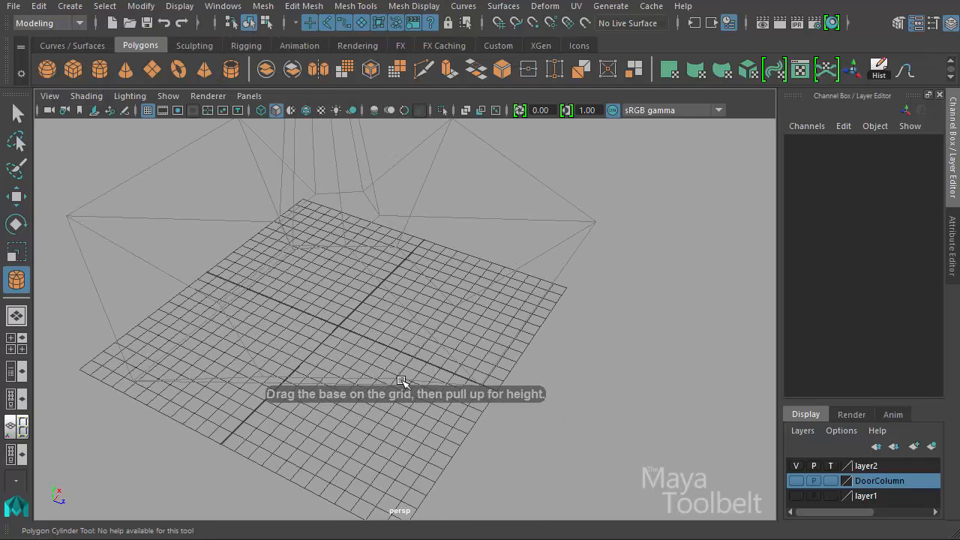
pyautogui.moveTo(401, 378); pyautogui.dragTo(516, 255)
# Move the cylinder up to the bowl's upper rim using vertex snapping, at about -7.95, 8.77, 14.08
pyautogui.keyDown('alt'); pyautogui.moveTo(516, 255); pyautogui.dragTo(515, 308, button='middle'); pyautogui.keyUp('alt')
pyautogui.keyDown('alt'); pyautogui.moveTo(515, 308); pyautogui.dragTo(517, 264); pyautogui.keyUp('alt')
pyautogui.press('v')
pyautogui.moveTo(517, 264); pyautogui.dragTo(504, 187, button='middle')
pyautogui.moveTo(406, 189)
pyautogui.mouseDown()
pyautogui.moveTo(529, 218)
pyautogui.moveTo(503, 205)
pyautogui.mouseUp()
# Show the chandelier layer shaded to check the cylinder's placement on the rim, and return the layer to template mode
pyautogui.click(830, 466)
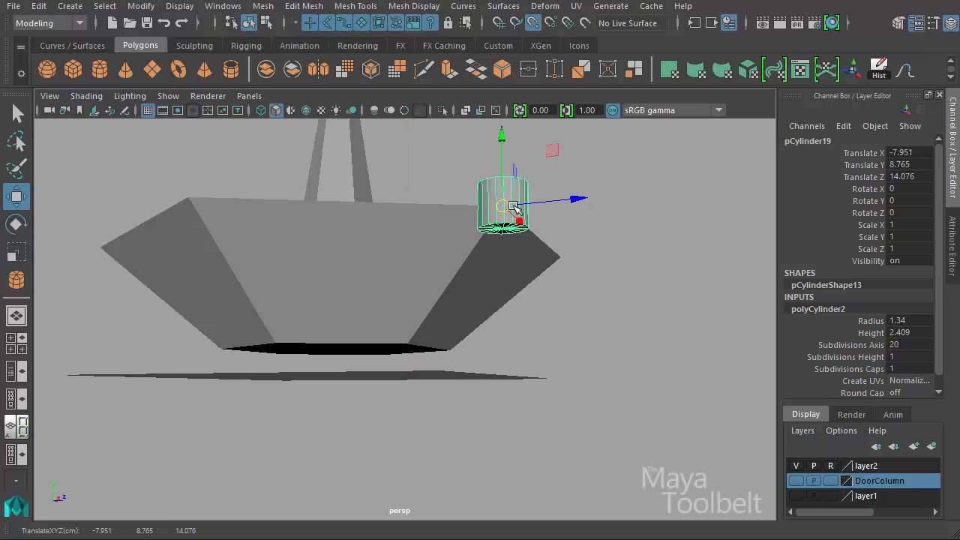
pyautogui.click(830, 466)
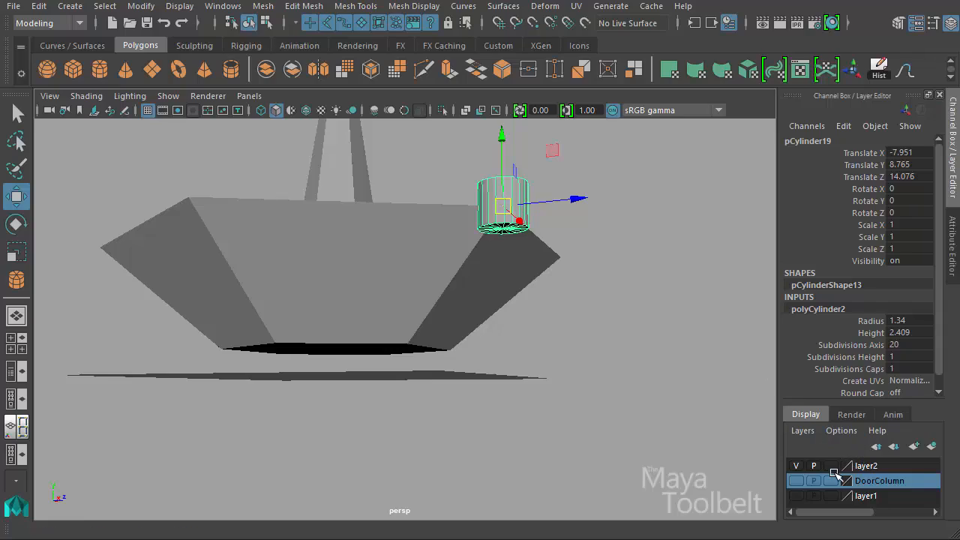
pyautogui.click(831, 466)
# Frame the small cylinder and set its Subdivisions Caps to 0
pyautogui.keyDown('alt'); pyautogui.moveTo(563, 328); pyautogui.dragTo(733, 328); pyautogui.keyUp('alt')
pyautogui.press('f')
pyautogui.click(860, 368)
pyautogui.moveTo(665, 357); pyautogui.dragTo(545, 318, button='middle')
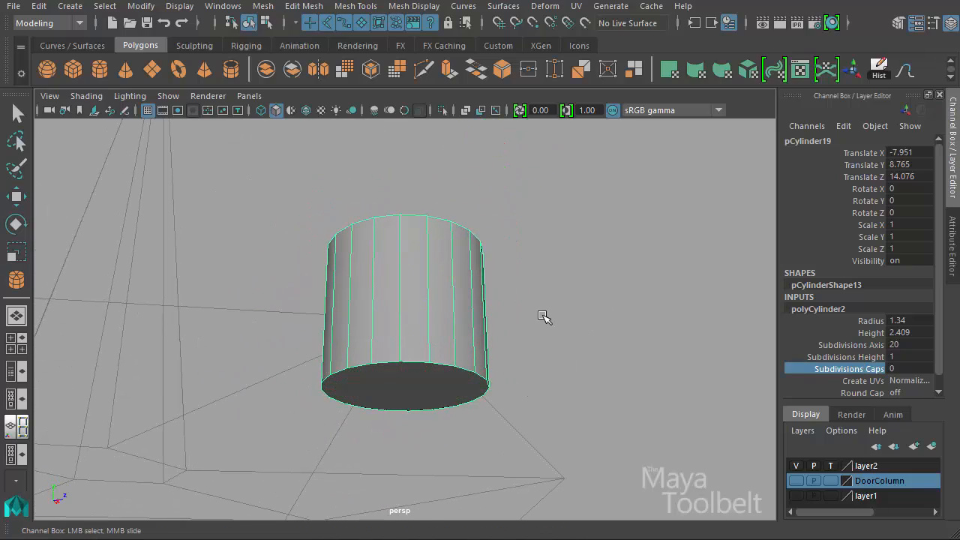
pyautogui.keyDown('alt'); pyautogui.moveTo(509, 319); pyautogui.dragTo(525, 360); pyautogui.keyUp('alt')
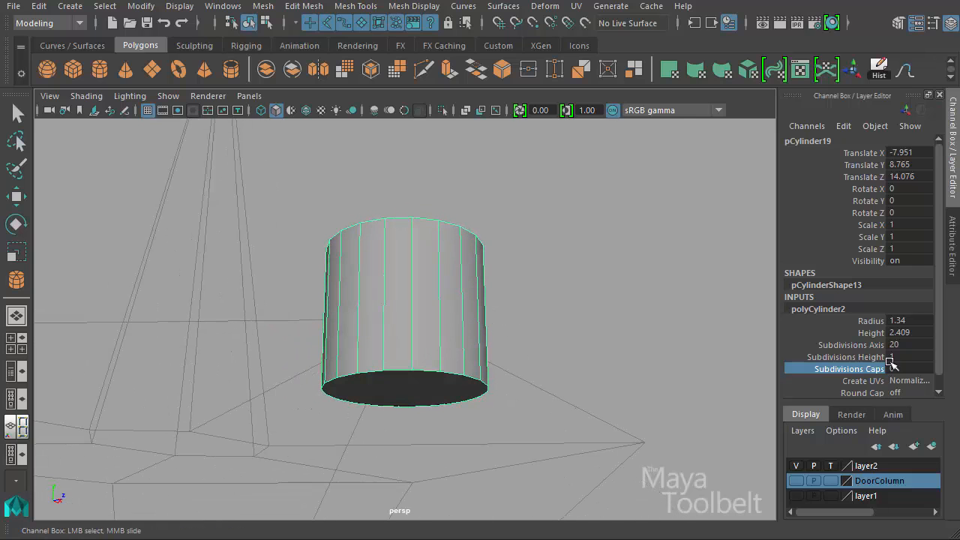
# Bevel the cylinder's bottom cap face with a fraction of 0.6 and 4 segments to round its base
pyautogui.rightClick(380, 318)
pyautogui.click(381, 308)
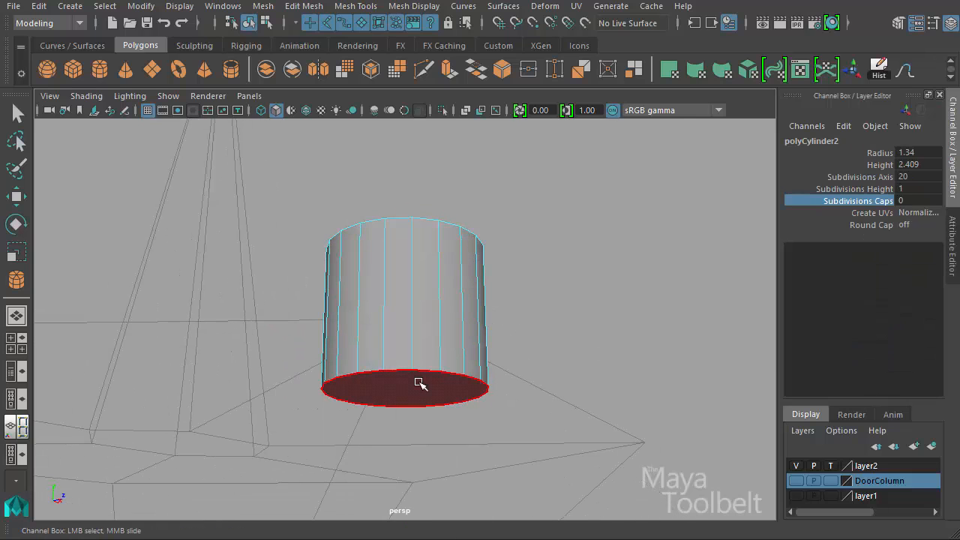
pyautogui.click(418, 384)
pyautogui.press('w')
pyautogui.click(303, 6)
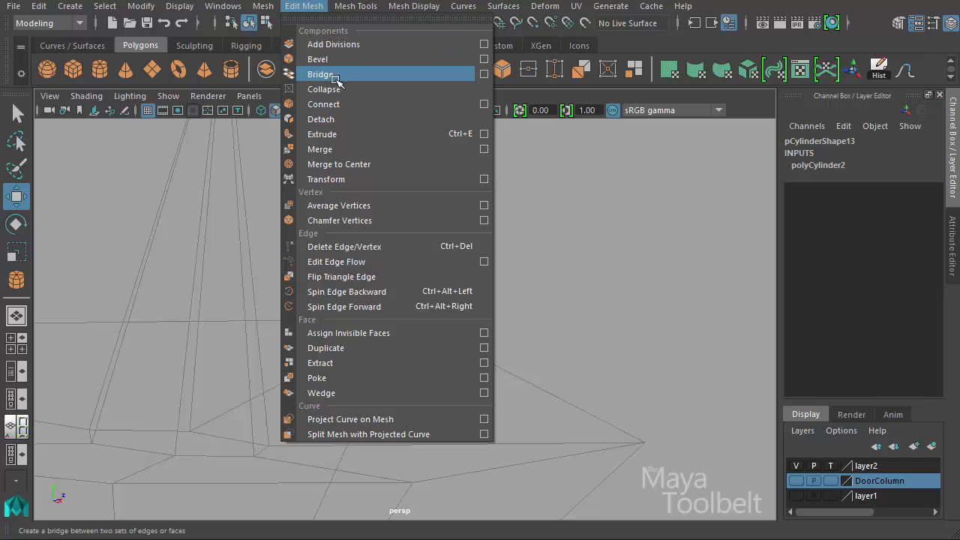
pyautogui.click(313, 71)
pyautogui.keyDown('alt'); pyautogui.moveTo(518, 289); pyautogui.dragTo(536, 298); pyautogui.keyUp('alt')
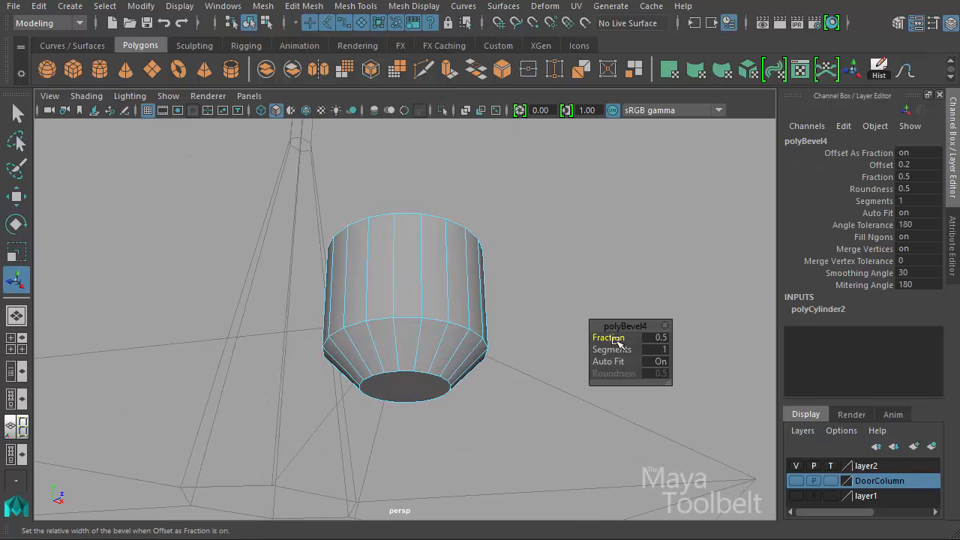
pyautogui.moveTo(617, 342); pyautogui.dragTo(646, 361)
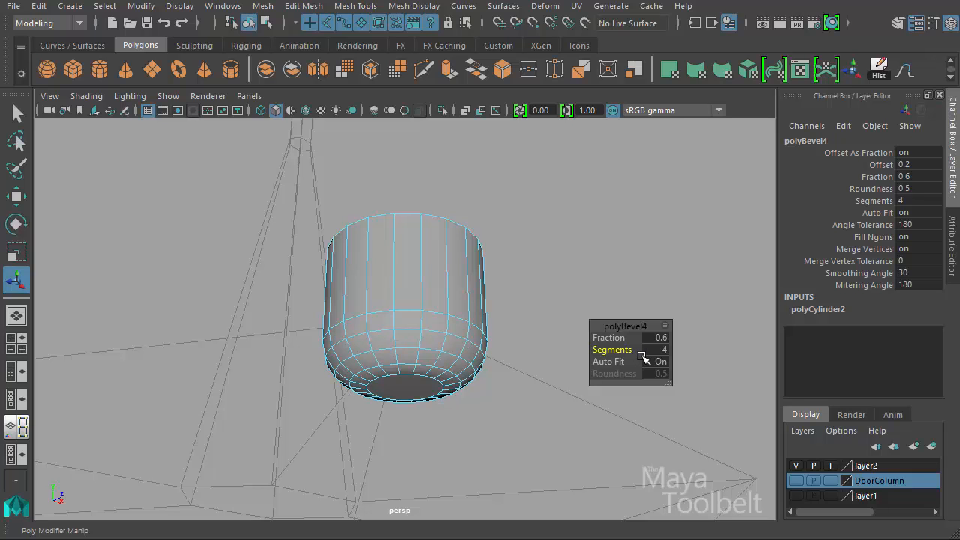
# Lower the top cap face of the small rounded cylinder slightly to shorten the lamp cup
pyautogui.keyDown('alt'); pyautogui.moveTo(428, 328); pyautogui.dragTo(506, 357); pyautogui.keyUp('alt')
pyautogui.keyDown('alt'); pyautogui.moveTo(458, 300); pyautogui.dragTo(401, 264); pyautogui.keyUp('alt')
pyautogui.click(401, 263)
pyautogui.keyDown('alt'); pyautogui.moveTo(471, 309); pyautogui.dragTo(457, 280); pyautogui.keyUp('alt')
pyautogui.press('w')
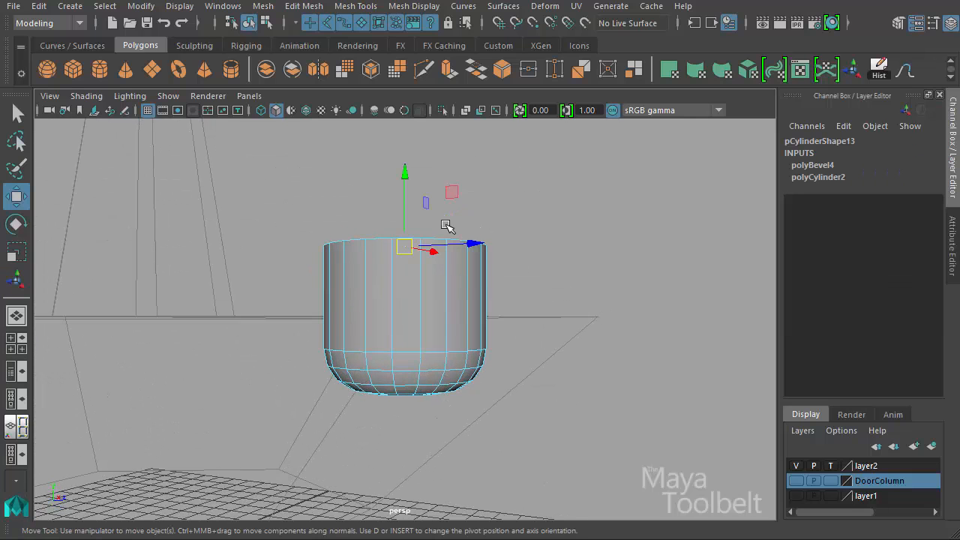
pyautogui.moveTo(405, 179); pyautogui.dragTo(399, 182)
# Scale up the cup's top cap face slightly so its walls widen toward the opening
pyautogui.press('r')
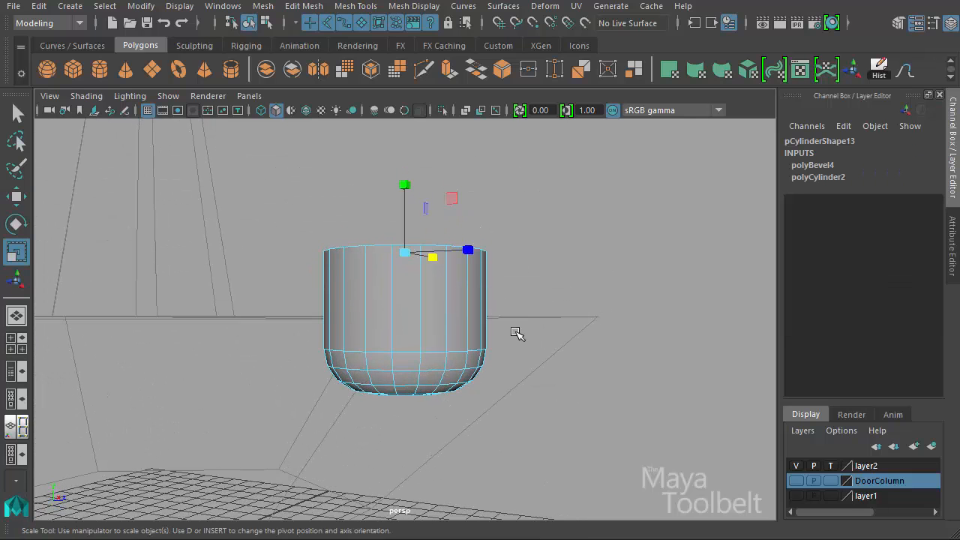
pyautogui.moveTo(515, 334)
pyautogui.mouseDown(button='middle')
pyautogui.moveTo(536, 337)
pyautogui.moveTo(512, 326)
pyautogui.mouseUp(button='middle')
pyautogui.keyDown('alt'); pyautogui.moveTo(489, 302); pyautogui.dragTo(484, 330); pyautogui.keyUp('alt')
pyautogui.moveTo(406, 254); pyautogui.dragTo(413, 258)
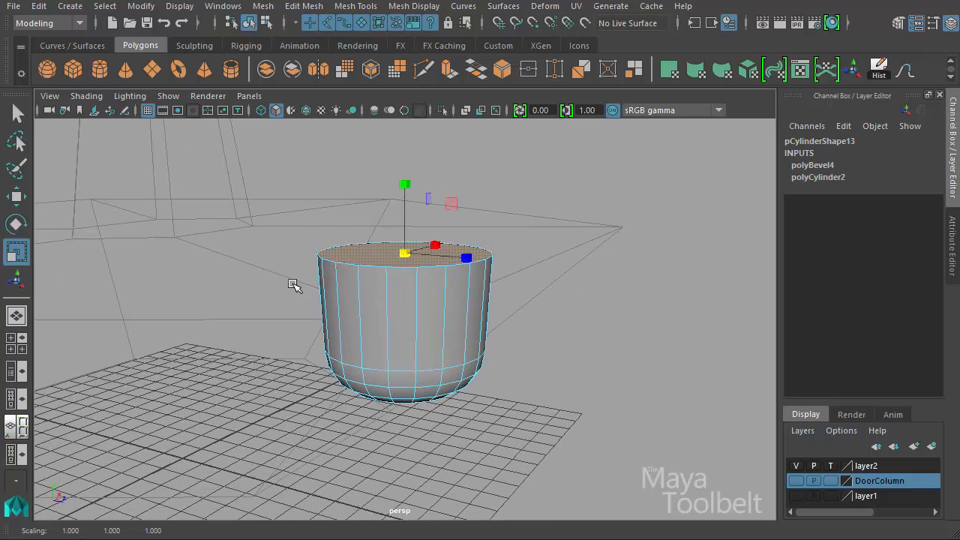
pyautogui.keyDown('alt'); pyautogui.moveTo(296, 283); pyautogui.dragTo(383, 327); pyautogui.keyUp('alt')
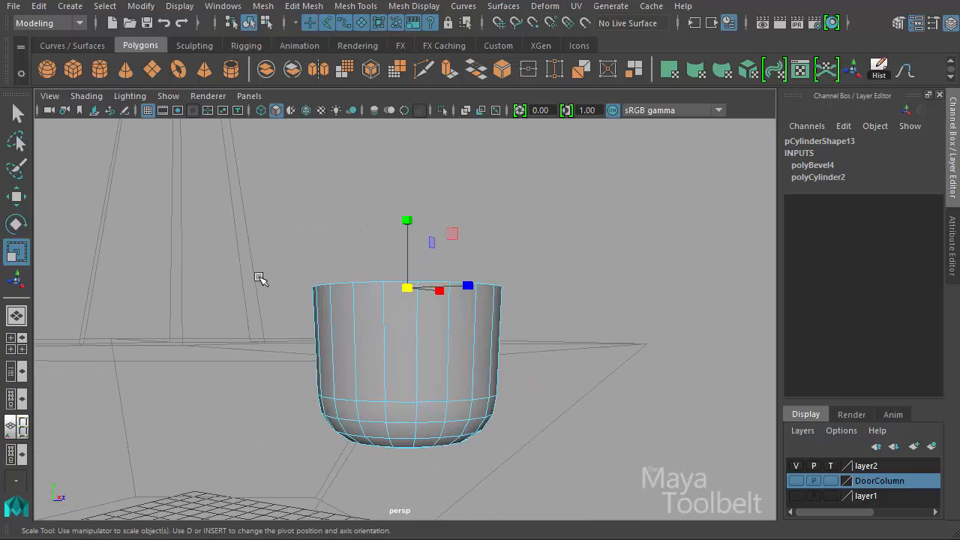
pyautogui.keyDown('alt'); pyautogui.moveTo(503, 345); pyautogui.dragTo(532, 339); pyautogui.keyUp('alt')
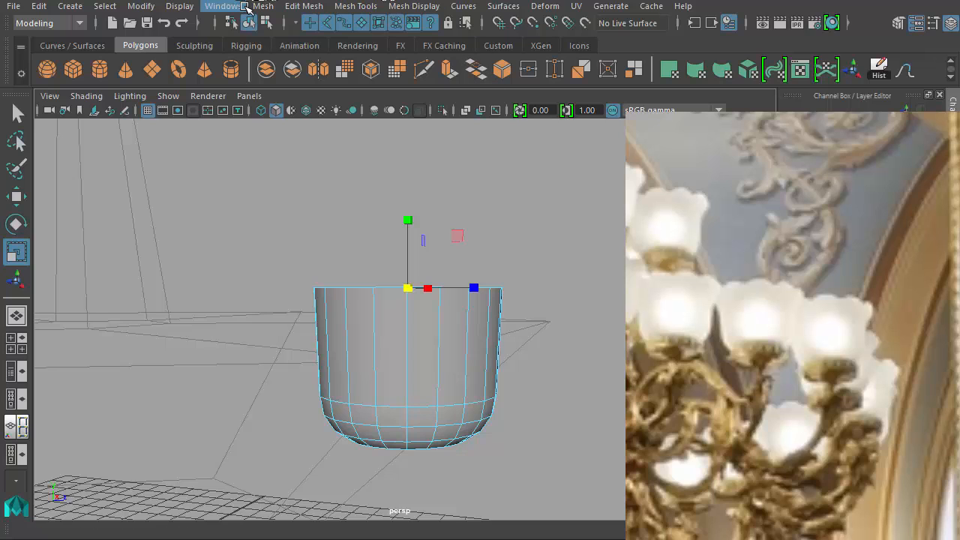
# Extrude the cup's top face upward, scale it out into a flared lip, and lower it slightly to a height of about 10.56
pyautogui.click(293, 6)
pyautogui.click(323, 130)
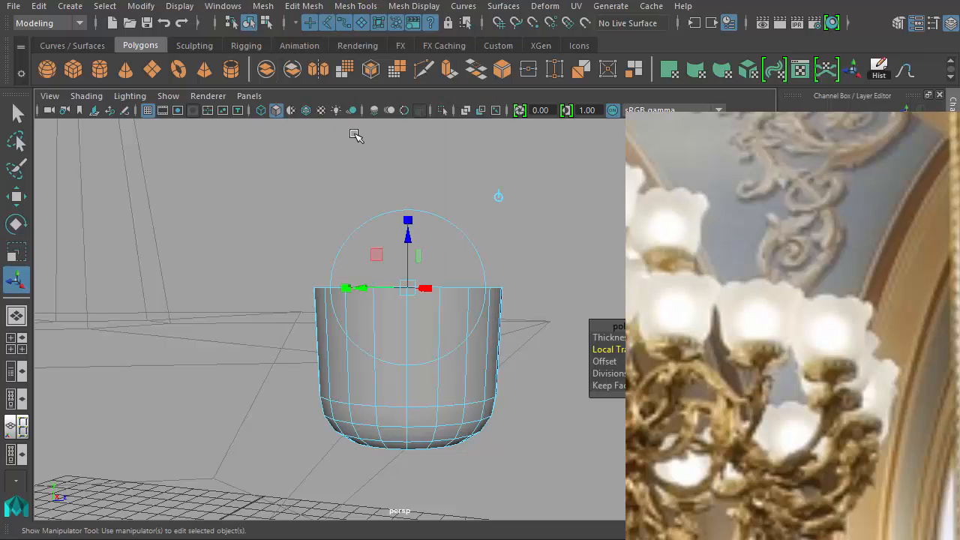
pyautogui.moveTo(417, 259); pyautogui.dragTo(455, 275)
pyautogui.press('r')
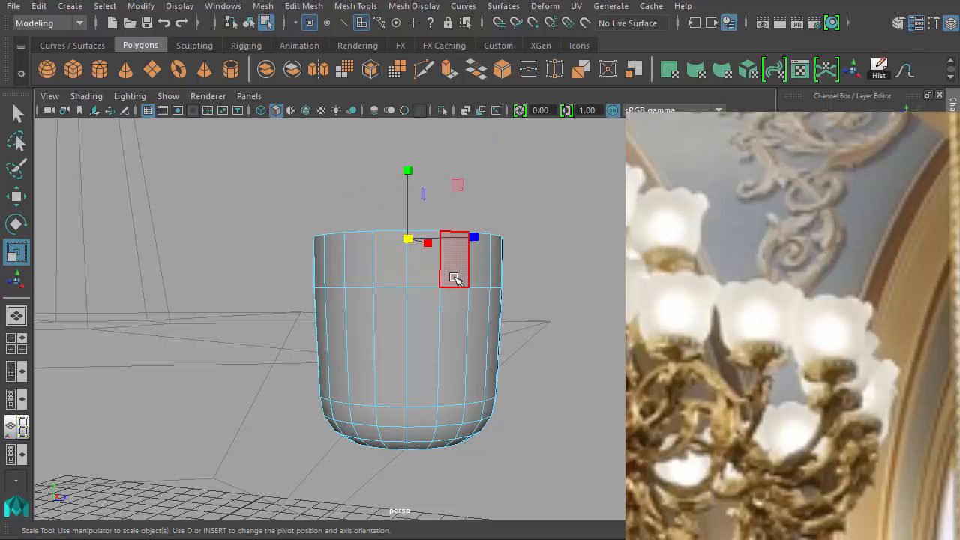
pyautogui.moveTo(421, 244); pyautogui.dragTo(435, 232)
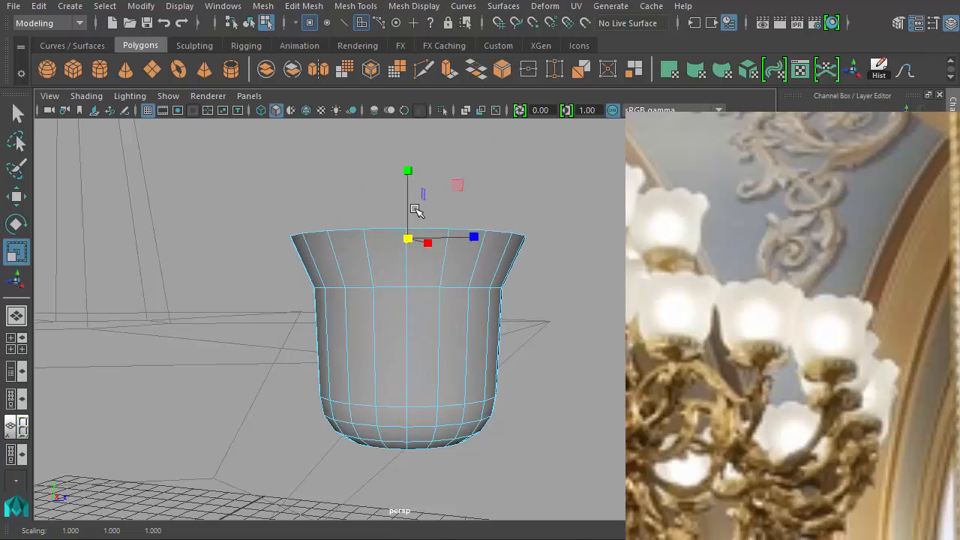
pyautogui.press('w')
pyautogui.moveTo(406, 165); pyautogui.dragTo(408, 168)
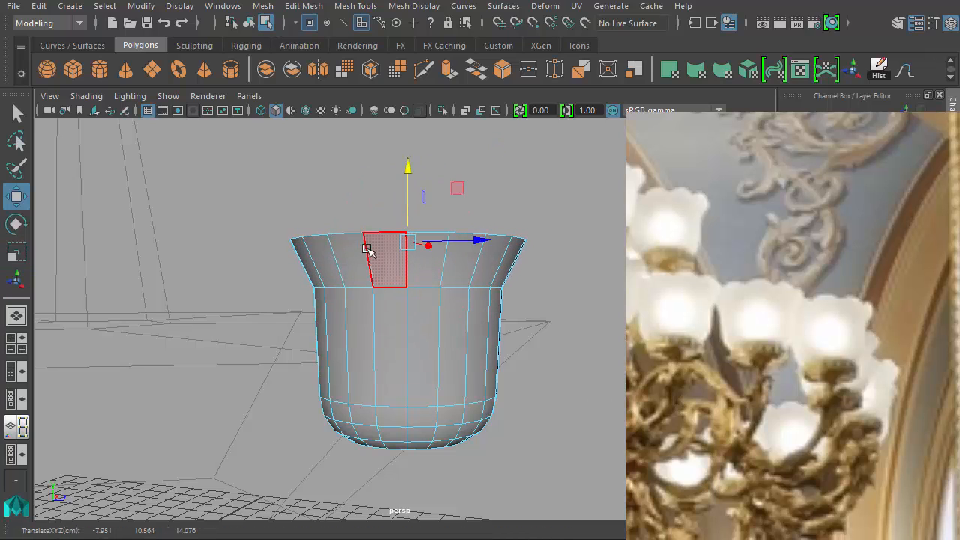
# Lower the edge loop at the base of the flare to a height of about 9.64 and bevel it to soften the curve
pyautogui.press('F10')
pyautogui.doubleClick(385, 288)
pyautogui.moveTo(405, 214)
pyautogui.mouseDown()
pyautogui.moveTo(410, 240)
pyautogui.moveTo(413, 229)
pyautogui.mouseUp()
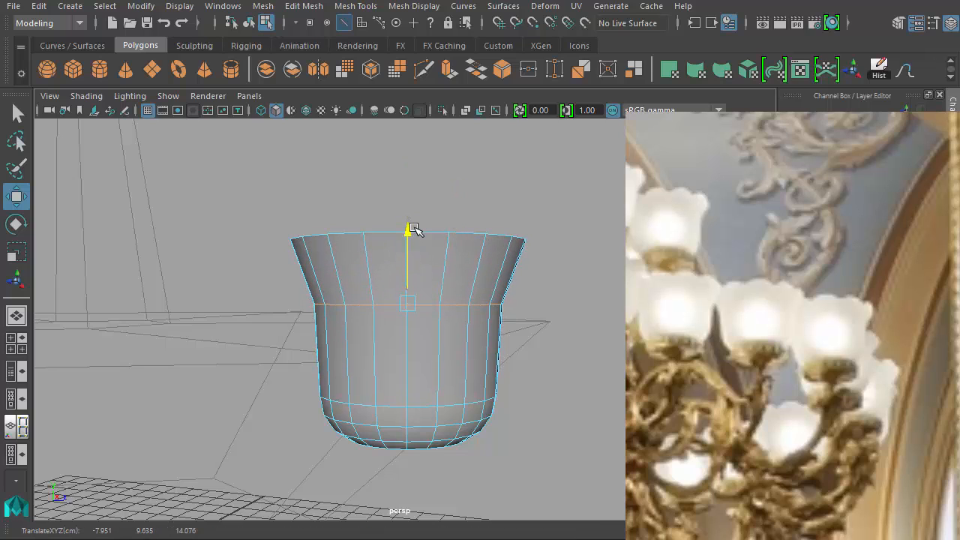
pyautogui.click(303, 6)
pyautogui.click(321, 59)
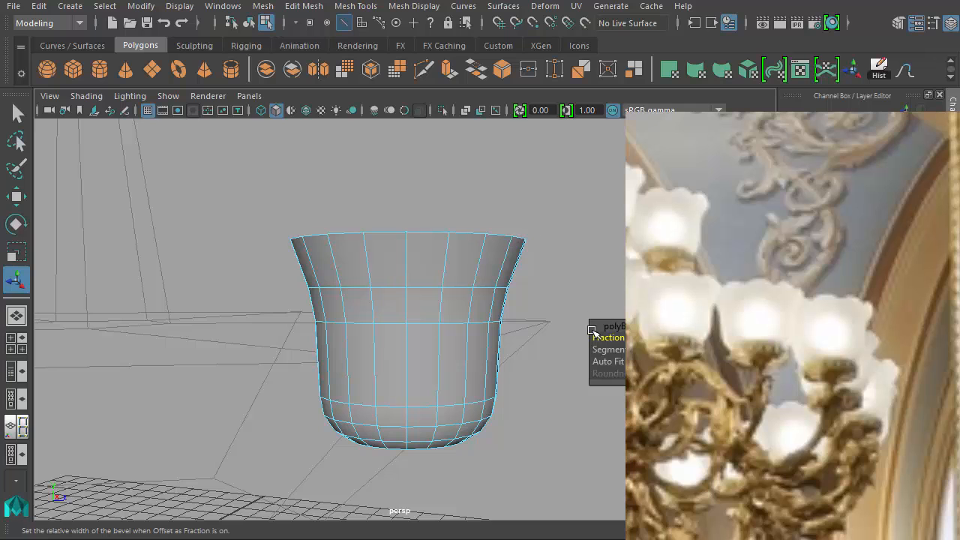
pyautogui.moveTo(614, 339); pyautogui.dragTo(594, 343)
# Extrude the cup's top cap face and scale it inward slightly to form the thickness of the rim
pyautogui.keyDown('alt'); pyautogui.moveTo(461, 284); pyautogui.dragTo(523, 303); pyautogui.keyUp('alt')
pyautogui.moveTo(455, 251); pyautogui.dragTo(455, 283, button='right')
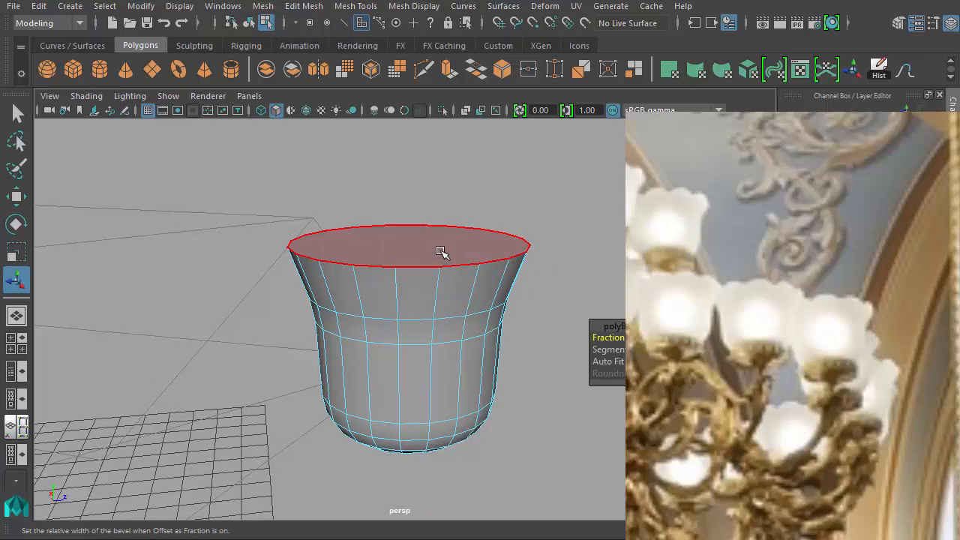
pyautogui.keyDown('alt'); pyautogui.moveTo(523, 280); pyautogui.dragTo(412, 208); pyautogui.keyUp('alt')
pyautogui.click(412, 208)
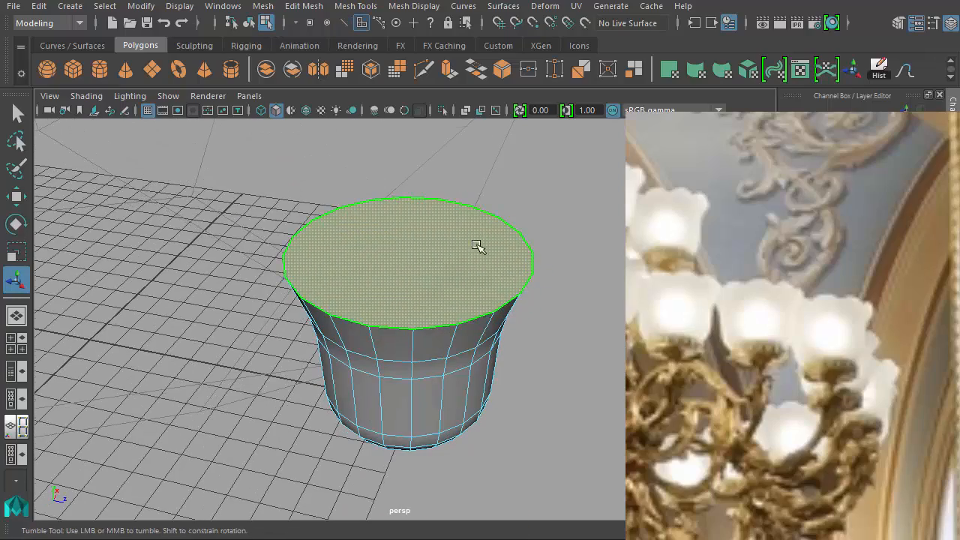
pyautogui.keyDown('alt'); pyautogui.moveTo(476, 244); pyautogui.dragTo(465, 203); pyautogui.keyUp('alt')
pyautogui.click(306, 7)
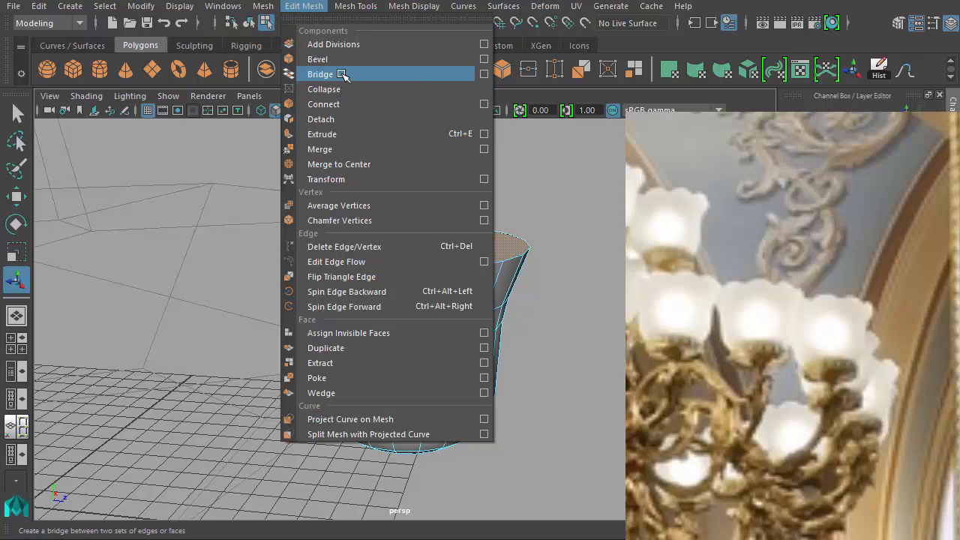
pyautogui.click(330, 134)
pyautogui.press('r')
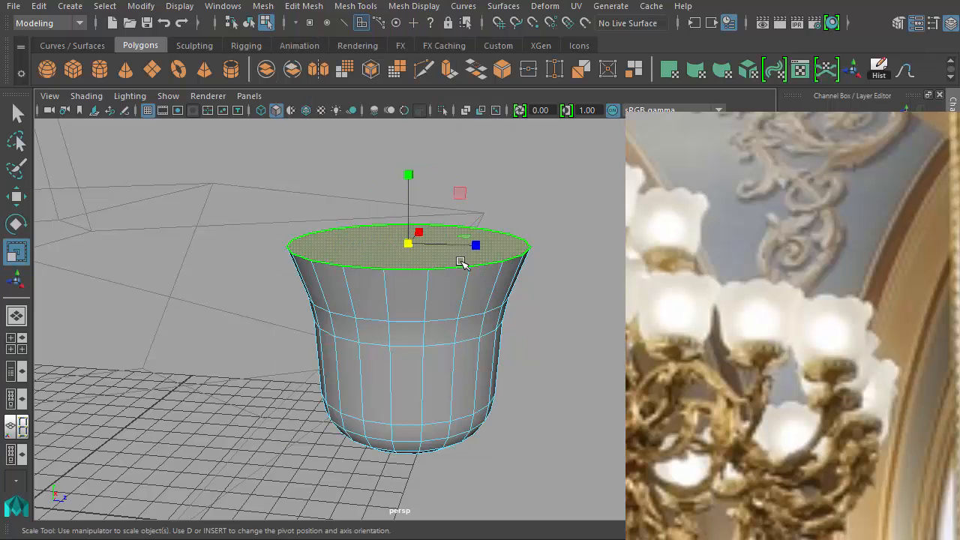
pyautogui.moveTo(459, 282); pyautogui.dragTo(443, 288, button='middle')
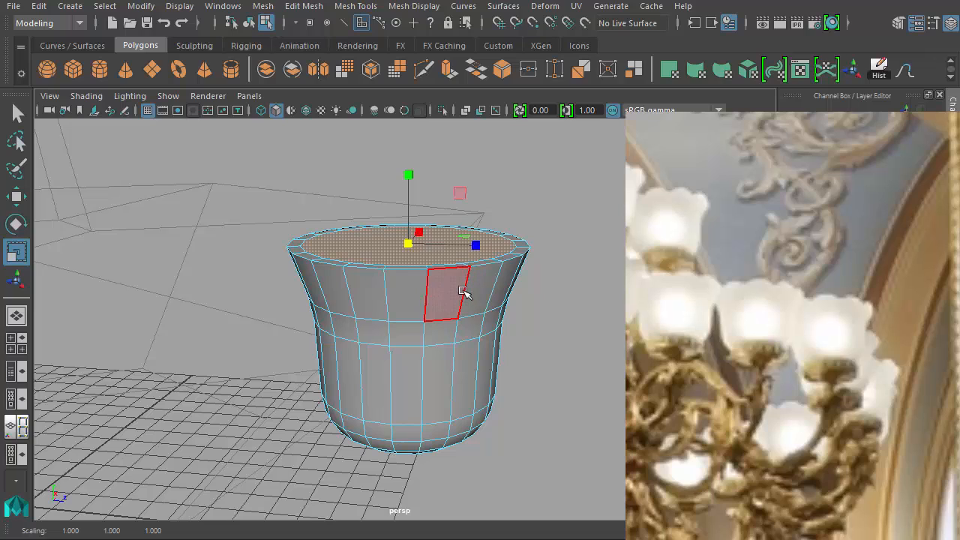
# Extrude the inner cap face down into the cup, scale it smaller, and adjust its depth to hollow out the shade
pyautogui.hotkey('ctrl', 'e')
pyautogui.moveTo(407, 201); pyautogui.dragTo(420, 245)
pyautogui.press('r')
pyautogui.moveTo(556, 368); pyautogui.dragTo(517, 372, button='middle')
pyautogui.keyDown('alt'); pyautogui.moveTo(514, 347); pyautogui.dragTo(523, 378); pyautogui.keyUp('alt')
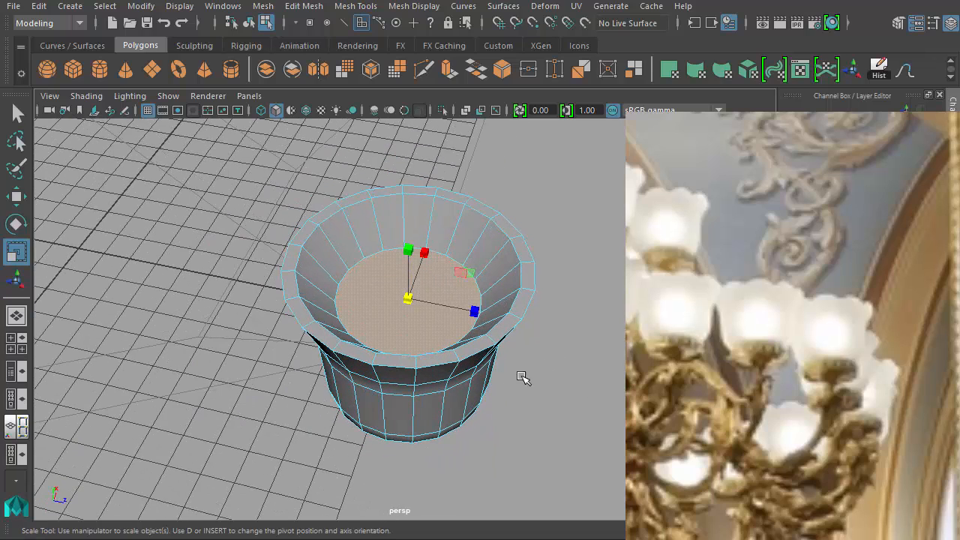
pyautogui.moveTo(561, 388); pyautogui.dragTo(545, 388, button='middle')
pyautogui.press('w')
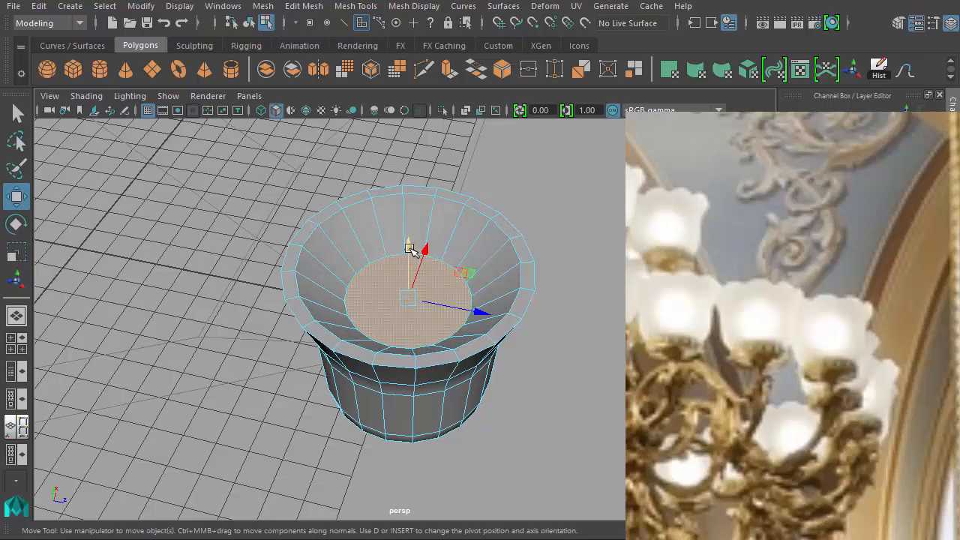
pyautogui.moveTo(409, 246); pyautogui.dragTo(459, 257)
# Convert the rim's ring of radial edges to a face selection, extrude those faces upward, and scale them outward slightly
pyautogui.moveTo(177, 266)
pyautogui.mouseDown(button='right')
pyautogui.moveTo(184, 248)
pyautogui.moveTo(173, 259)
pyautogui.mouseUp(button='right')
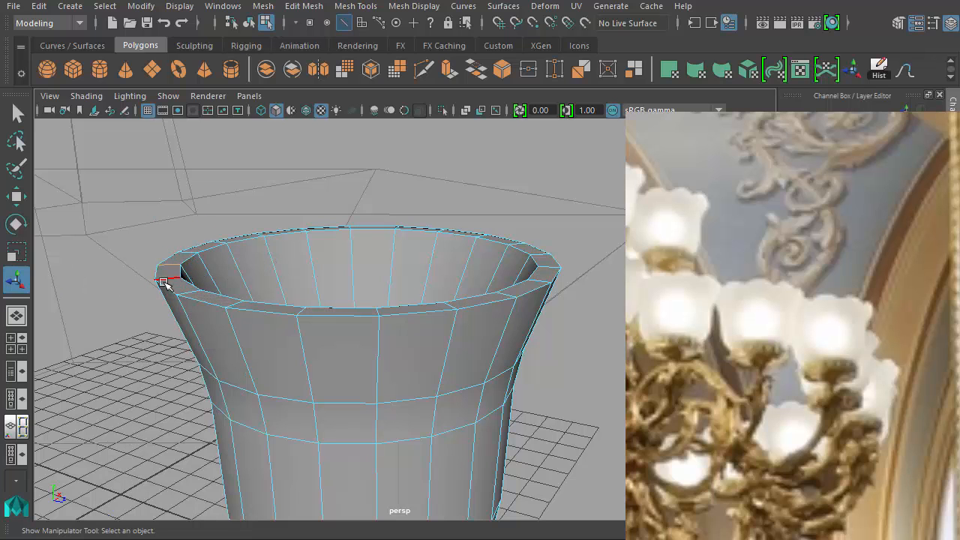
pyautogui.keyDown('alt'); pyautogui.moveTo(399, 268); pyautogui.dragTo(396, 222); pyautogui.keyUp('alt')
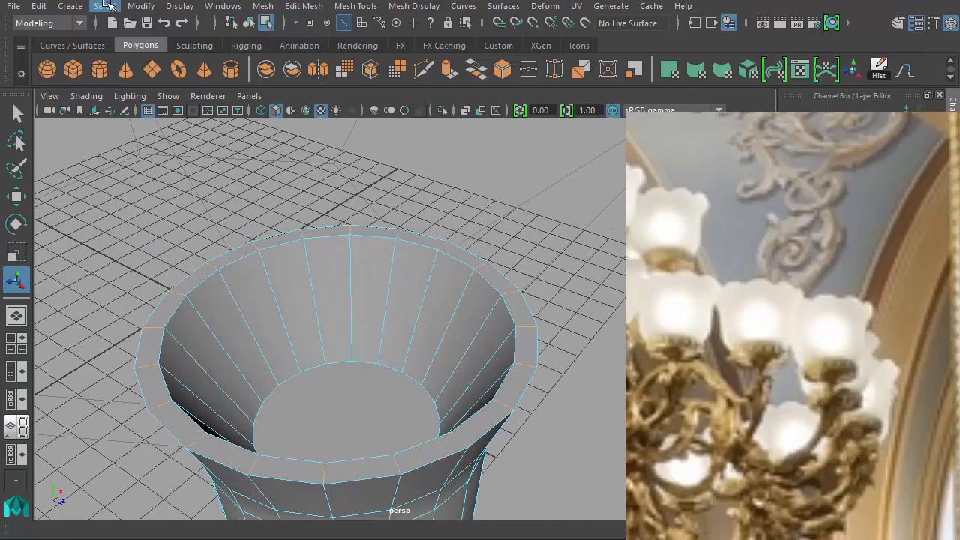
pyautogui.click(119, 9)
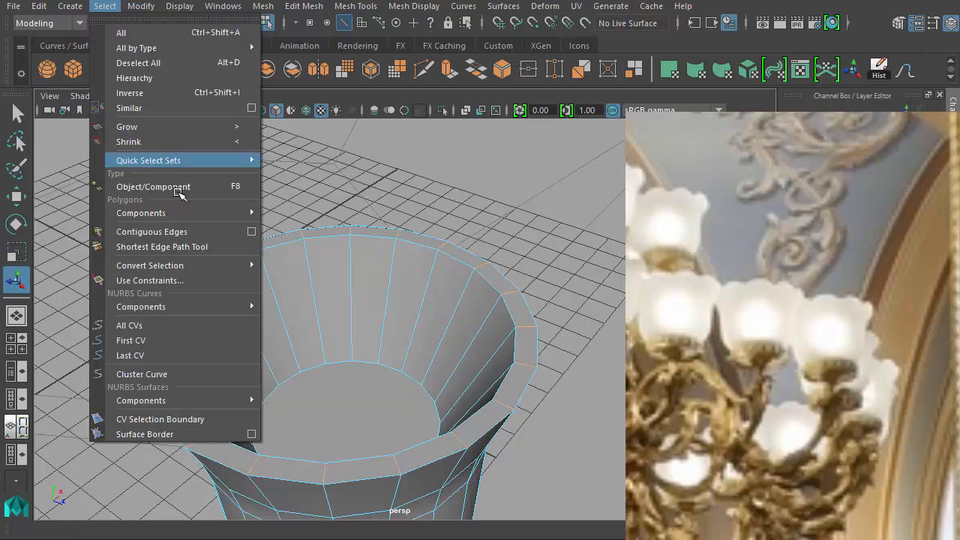
pyautogui.moveTo(229, 265)
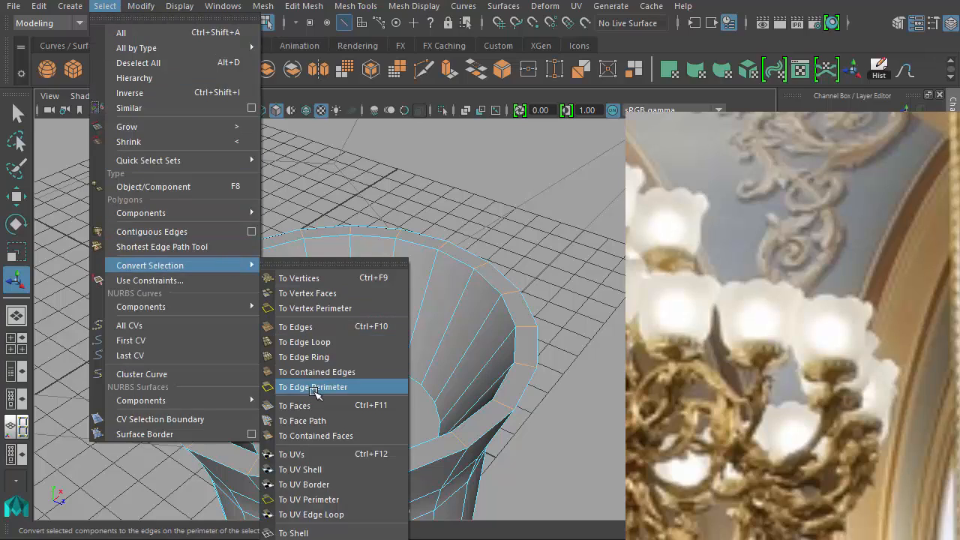
pyautogui.click(315, 387)
pyautogui.keyDown('alt'); pyautogui.moveTo(317, 399); pyautogui.dragTo(493, 266); pyautogui.keyUp('alt')
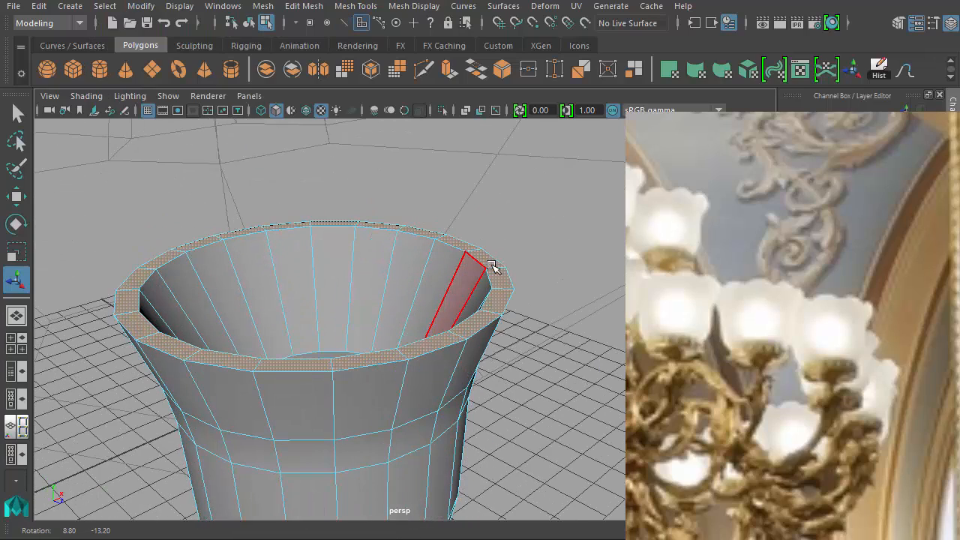
pyautogui.click(318, 7)
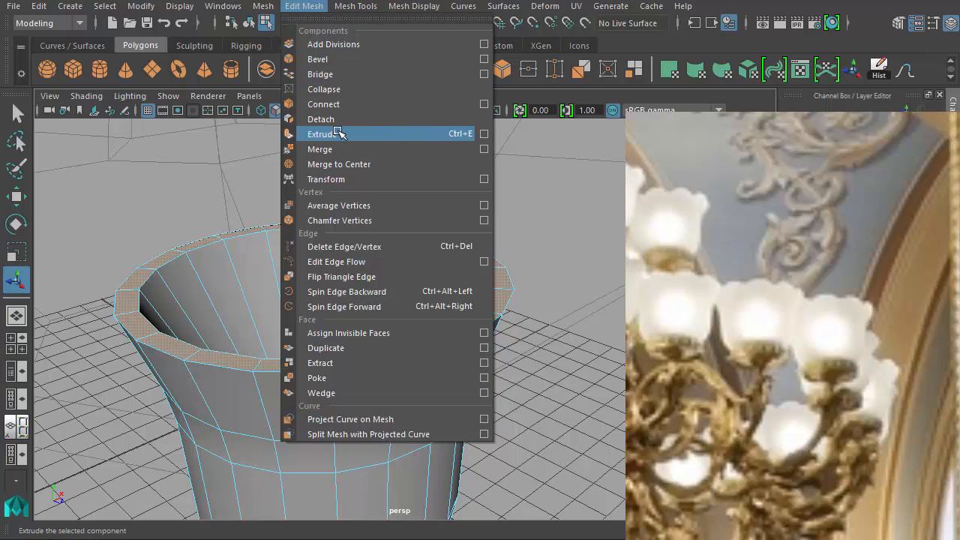
pyautogui.click(338, 134)
pyautogui.moveTo(378, 171)
pyautogui.mouseDown()
pyautogui.moveTo(377, 150)
pyautogui.moveTo(375, 160)
pyautogui.mouseUp()
pyautogui.press('r')
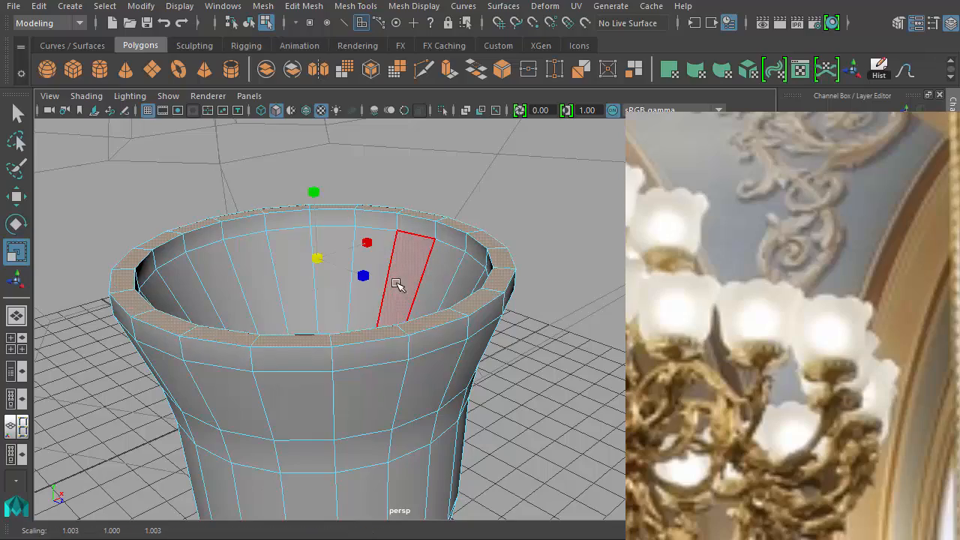
pyautogui.moveTo(398, 285); pyautogui.dragTo(405, 287, button='middle')
pyautogui.keyDown('alt'); pyautogui.moveTo(347, 268); pyautogui.dragTo(388, 257); pyautogui.keyUp('alt')
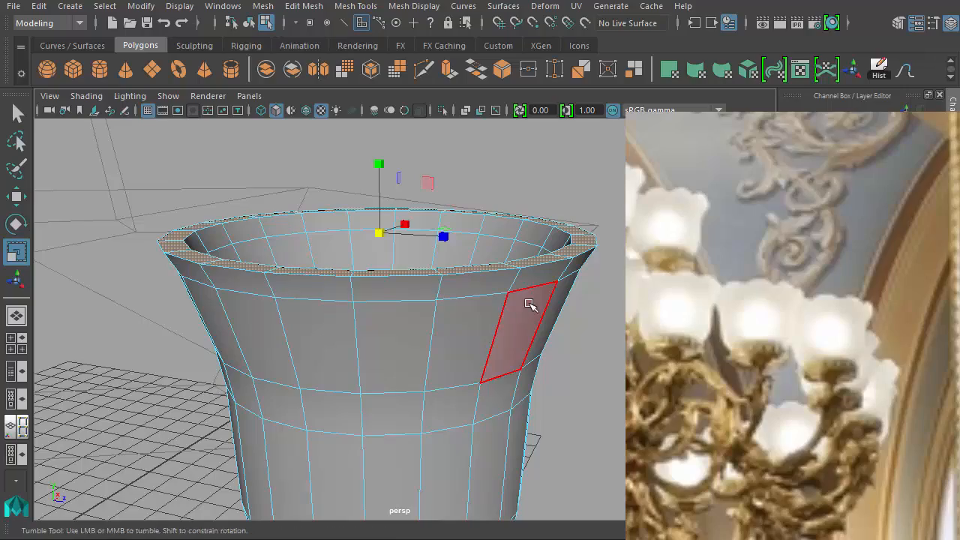
pyautogui.keyDown('alt'); pyautogui.moveTo(531, 301); pyautogui.dragTo(559, 292); pyautogui.keyUp('alt')
# Select every other radial edge around the top of the rim and raise them together to form a zigzag edge
pyautogui.keyDown('alt'); pyautogui.moveTo(147, 180); pyautogui.dragTo(155, 255); pyautogui.keyUp('alt')
pyautogui.press('w')
pyautogui.moveTo(156, 262); pyautogui.dragTo(160, 234, button='right')
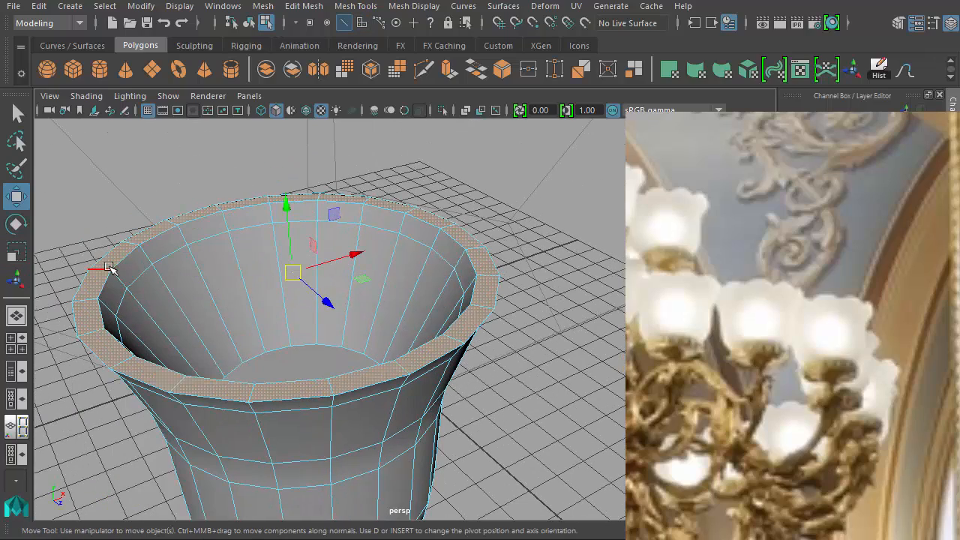
pyautogui.click(107, 268)
pyautogui.keyDown('shift'); pyautogui.click(171, 223); pyautogui.keyUp('shift')
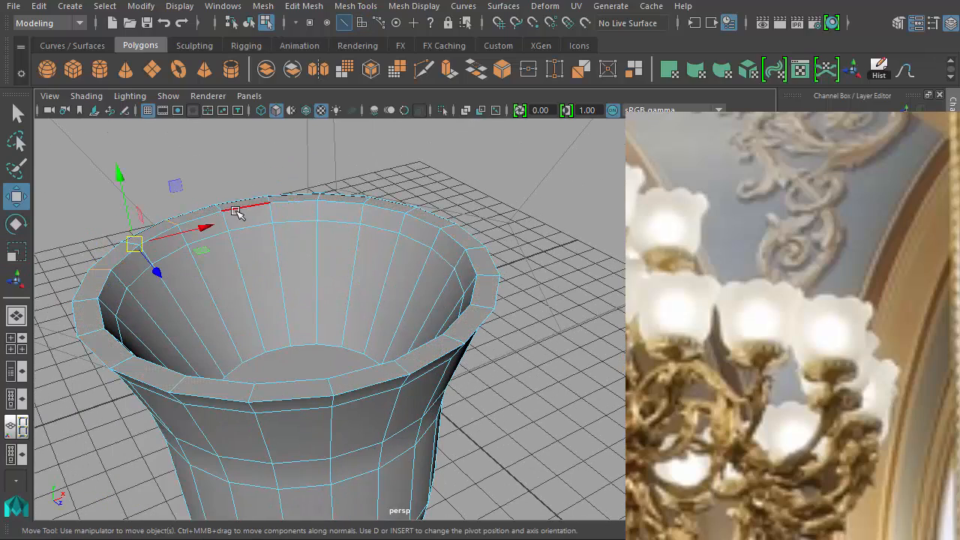
pyautogui.keyDown('shift'); pyautogui.click(271, 201); pyautogui.keyUp('shift')
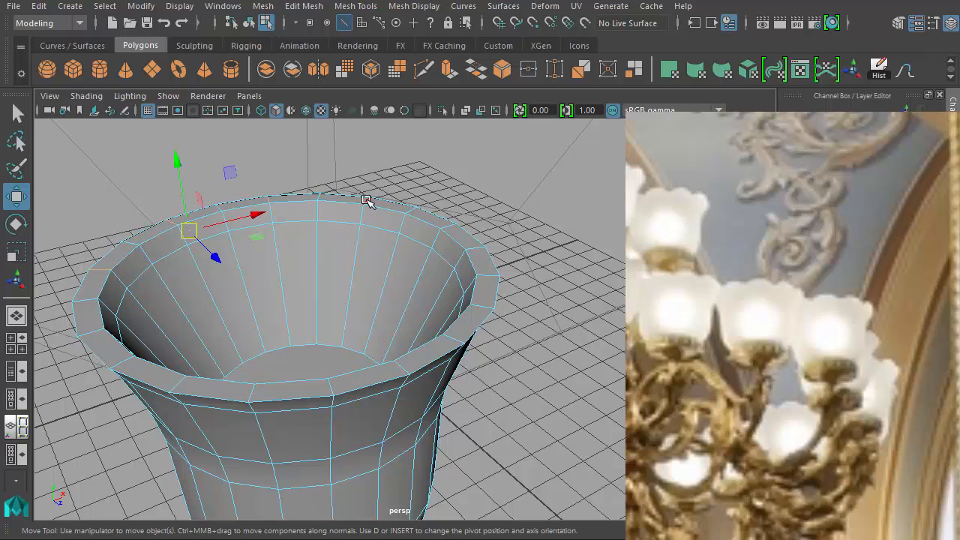
pyautogui.keyDown('shift'); pyautogui.click(366, 199); pyautogui.keyUp('shift')
pyautogui.keyDown('shift'); pyautogui.click(449, 225); pyautogui.keyUp('shift')
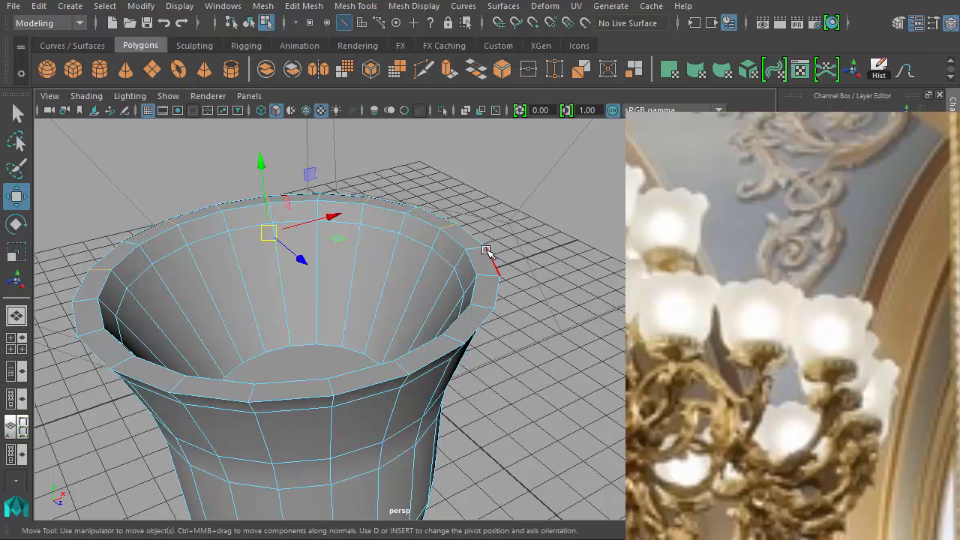
pyautogui.keyDown('shift'); pyautogui.click(485, 276); pyautogui.keyUp('shift')
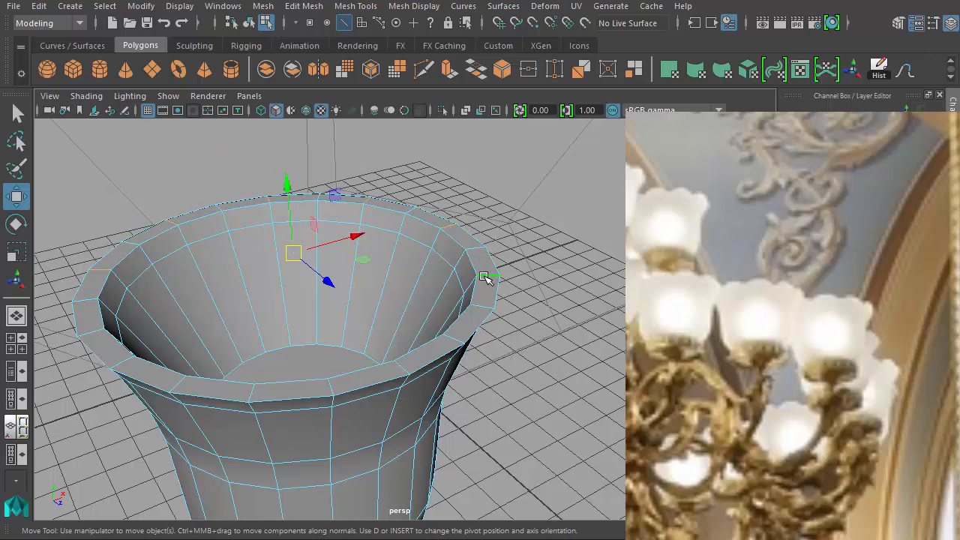
pyautogui.keyDown('shift'); pyautogui.click(448, 337); pyautogui.keyUp('shift')
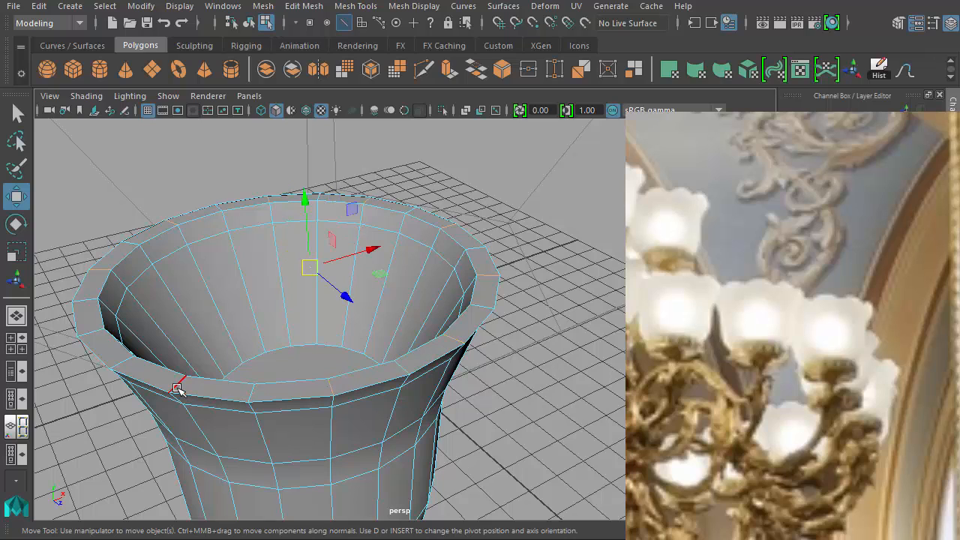
pyautogui.keyDown('shift'); pyautogui.click(90, 335); pyautogui.keyUp('shift')
pyautogui.keyDown('alt'); pyautogui.moveTo(248, 306); pyautogui.dragTo(346, 204); pyautogui.keyUp('alt')
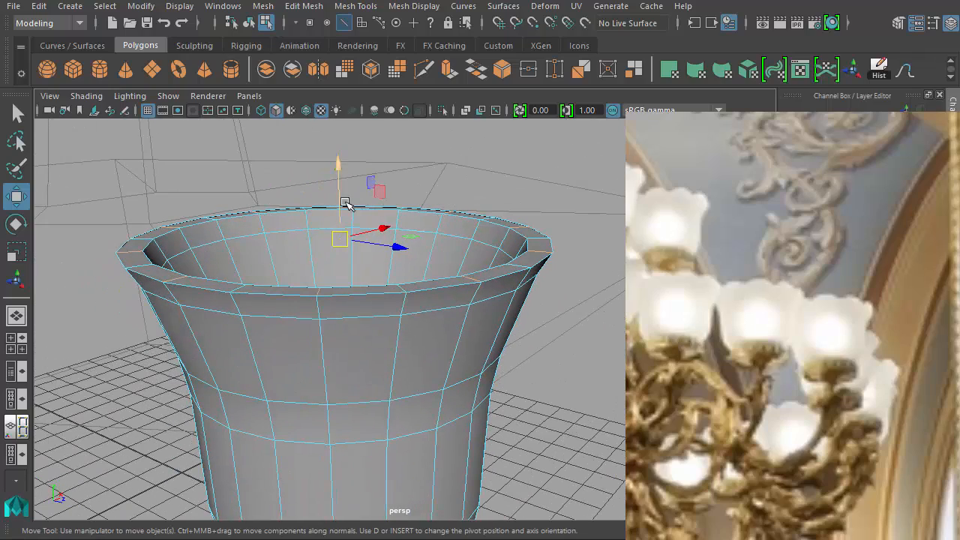
pyautogui.moveTo(339, 165); pyautogui.dragTo(346, 131)
pyautogui.keyDown('alt'); pyautogui.moveTo(448, 220); pyautogui.dragTo(365, 209); pyautogui.keyUp('alt')
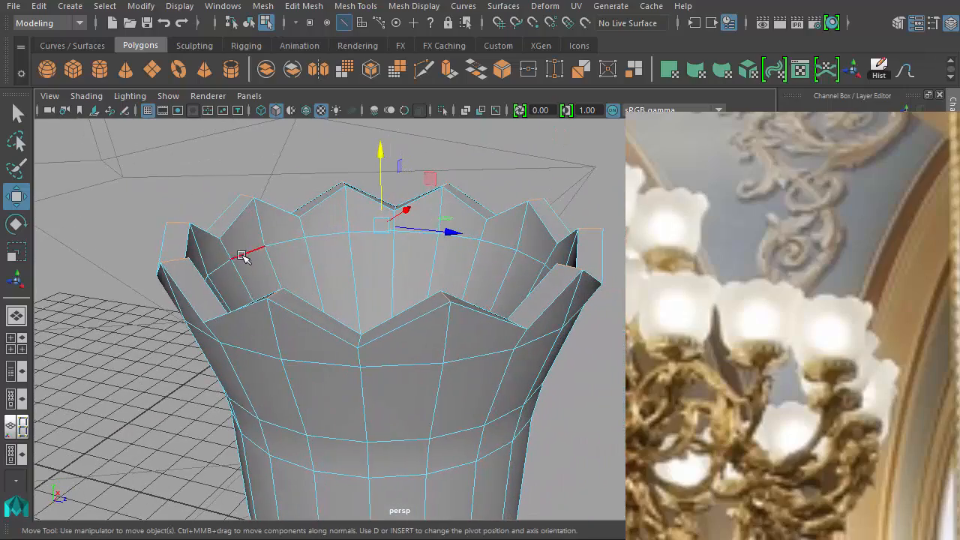
# Select the full ring of short radial edges around the top of the zigzag rim and bevel them
pyautogui.keyDown('alt'); pyautogui.moveTo(242, 256); pyautogui.dragTo(216, 307); pyautogui.keyUp('alt')
pyautogui.click(190, 314)
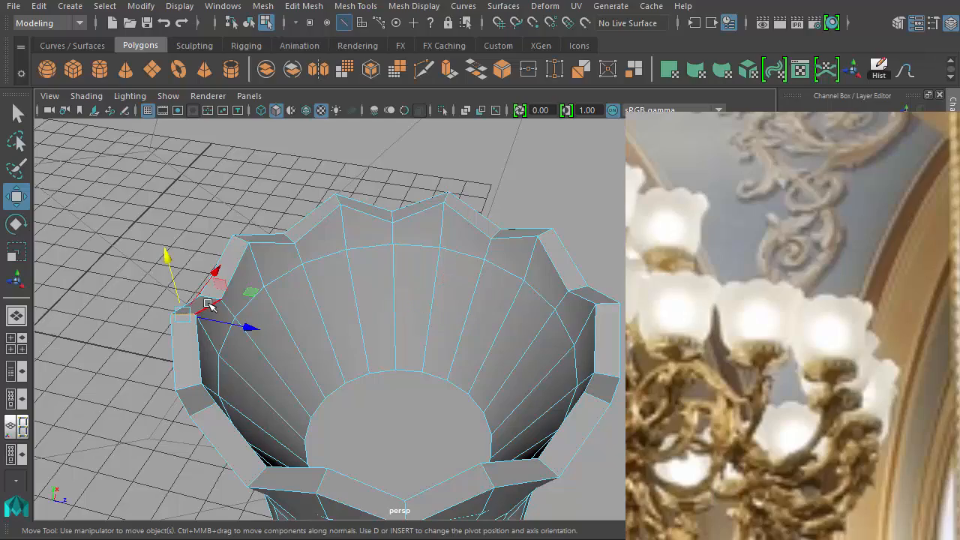
pyautogui.keyDown('shift'); pyautogui.doubleClick(213, 297); pyautogui.keyUp('shift')
pyautogui.keyDown('alt'); pyautogui.moveTo(420, 317); pyautogui.dragTo(390, 270); pyautogui.keyUp('alt')
pyautogui.click(303, 6)
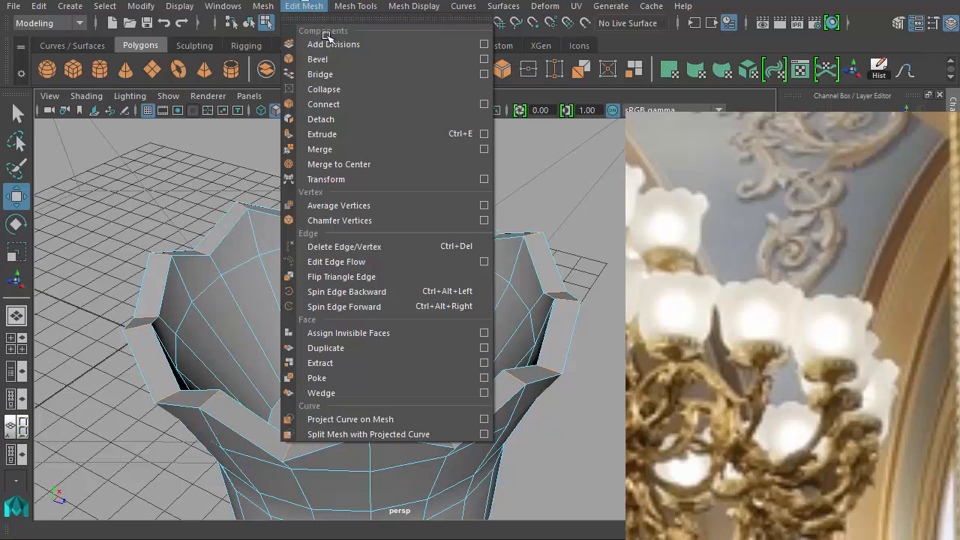
pyautogui.click(330, 58)
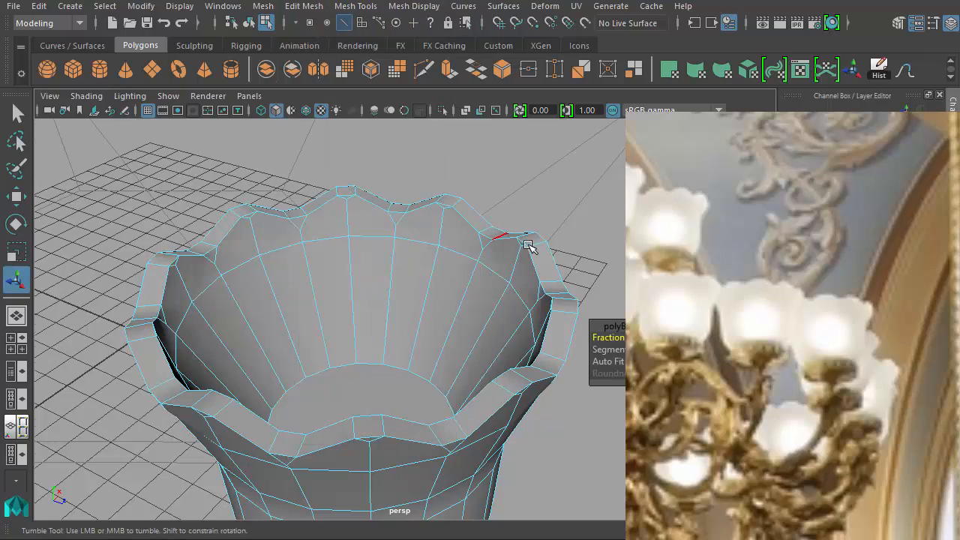
pyautogui.keyDown('alt'); pyautogui.moveTo(503, 240); pyautogui.dragTo(482, 247); pyautogui.keyUp('alt')
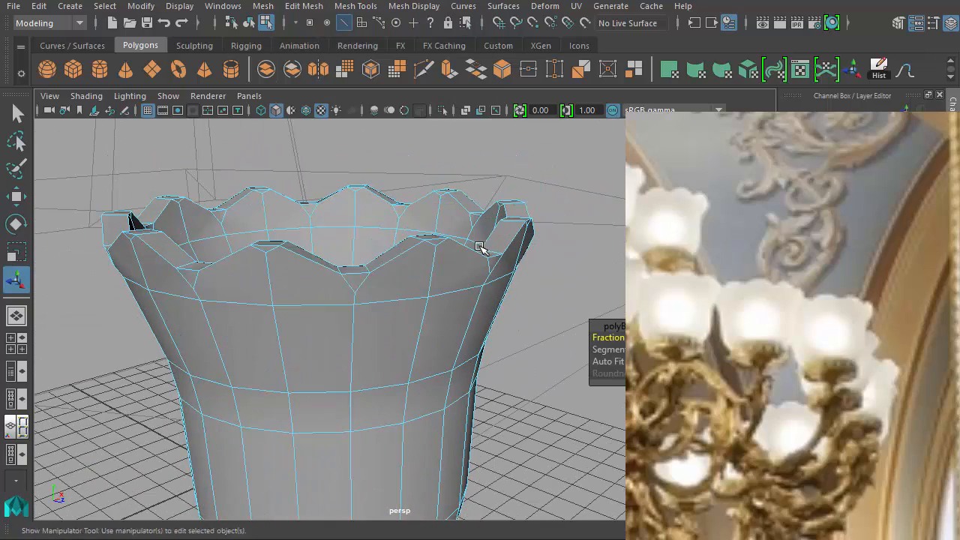
# Adjust the bevel's Segments and Fraction settings to round the rim's zigzag points into smooth scallops
pyautogui.moveTo(617, 351); pyautogui.dragTo(624, 338)
pyautogui.click(617, 338)
pyautogui.keyDown('alt'); pyautogui.moveTo(556, 257); pyautogui.dragTo(512, 316); pyautogui.keyUp('alt')
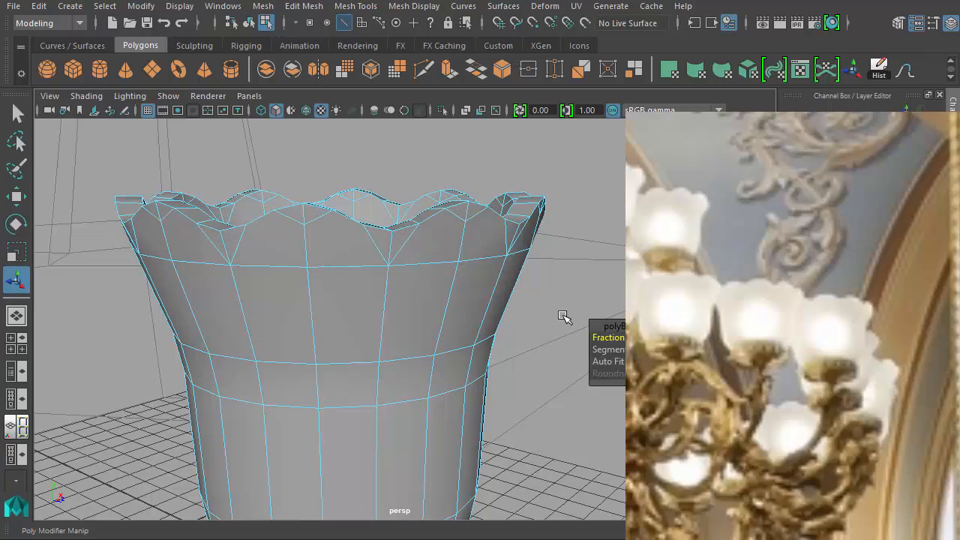
pyautogui.keyDown('alt'); pyautogui.moveTo(512, 315); pyautogui.dragTo(487, 308); pyautogui.keyUp('alt')
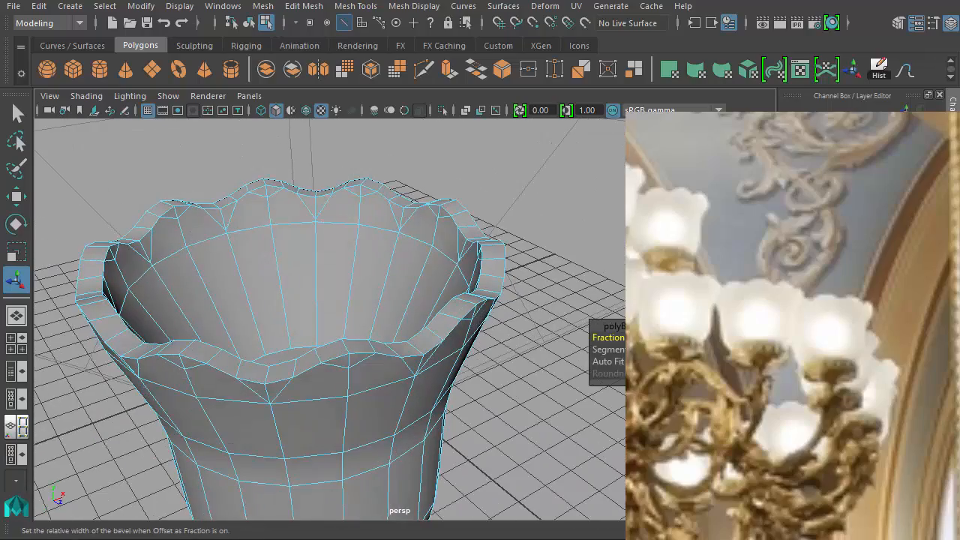
# Toggle the bevel's Auto Fit option to compare the rim shapes and keep the smoothly rounded scallops
pyautogui.keyDown('alt'); pyautogui.moveTo(438, 343); pyautogui.dragTo(420, 353); pyautogui.keyUp('alt')
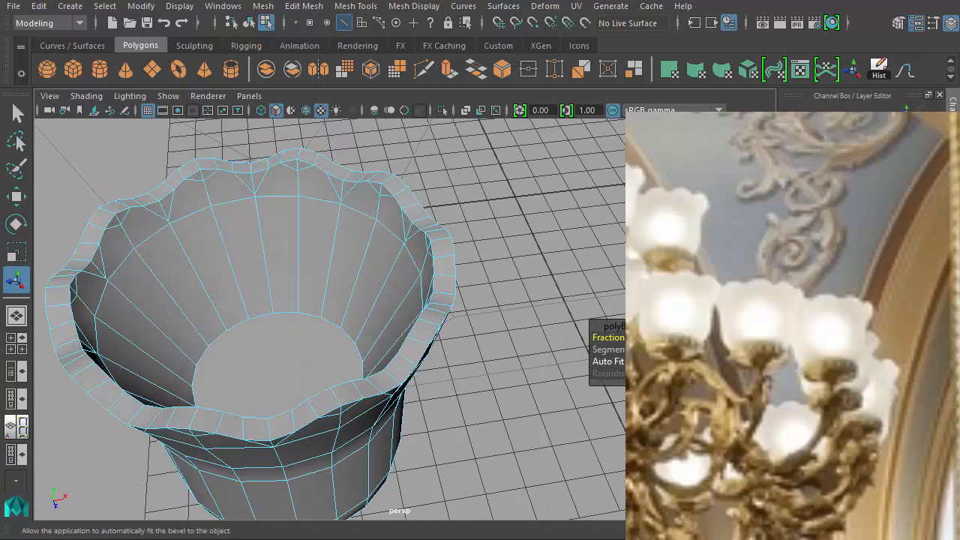
pyautogui.keyDown('alt'); pyautogui.moveTo(496, 365); pyautogui.dragTo(513, 325); pyautogui.keyUp('alt')
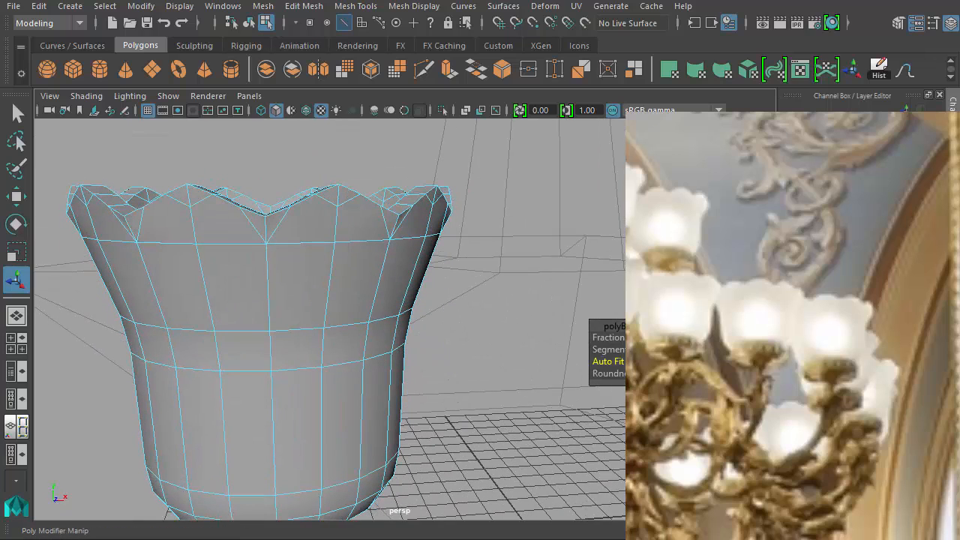
pyautogui.hotkey('ctrl', 'z')
pyautogui.keyDown('alt'); pyautogui.moveTo(481, 321); pyautogui.dragTo(525, 339); pyautogui.keyUp('alt')
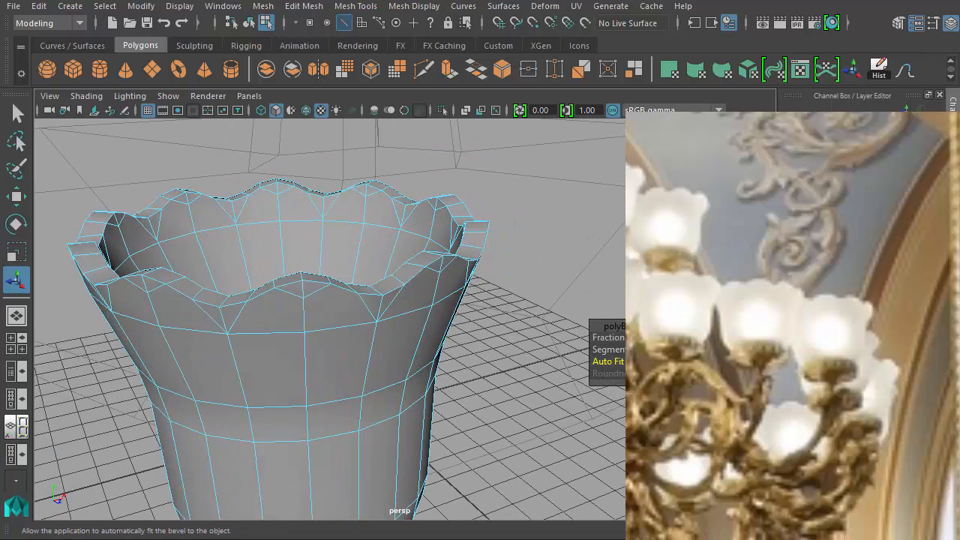
pyautogui.click(616, 360)
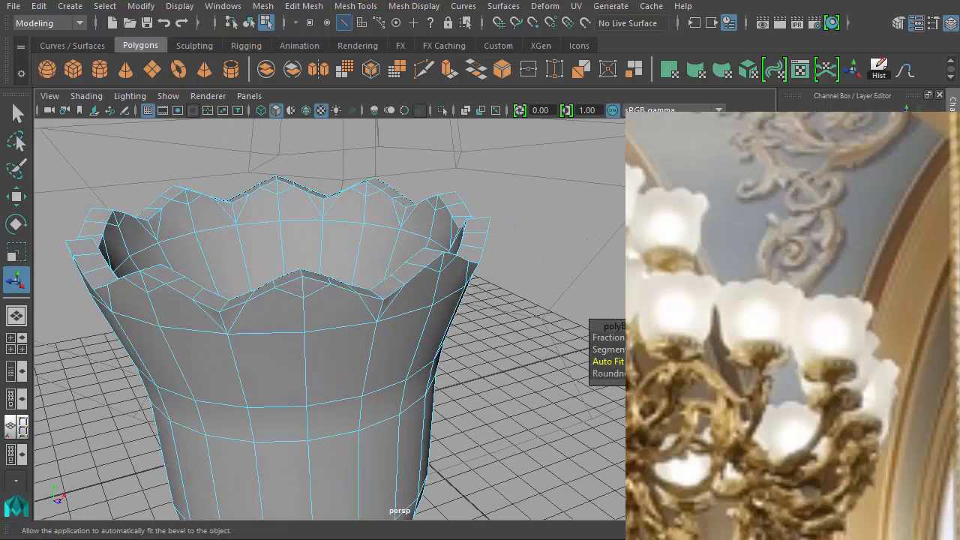
pyautogui.click(615, 360)
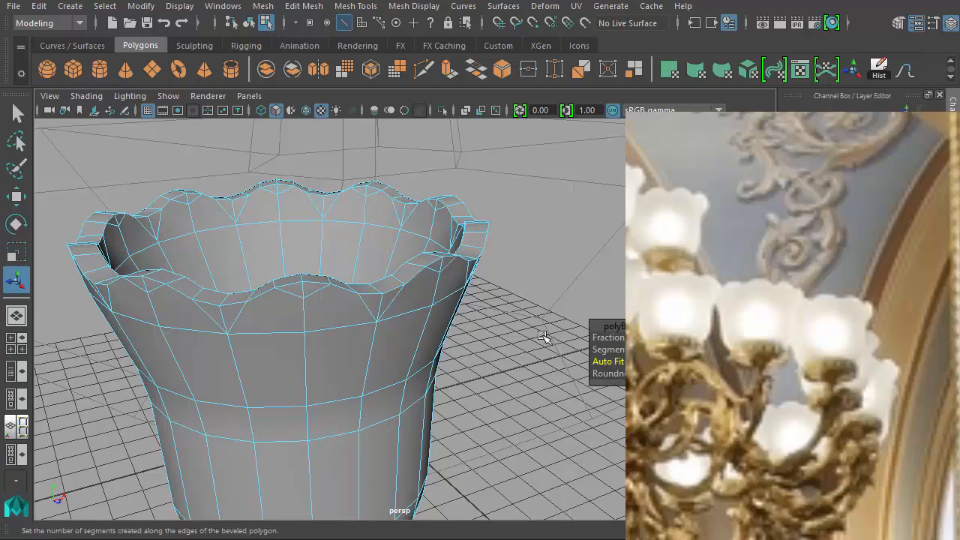
pyautogui.keyDown('alt'); pyautogui.moveTo(542, 333); pyautogui.dragTo(420, 334); pyautogui.keyUp('alt')
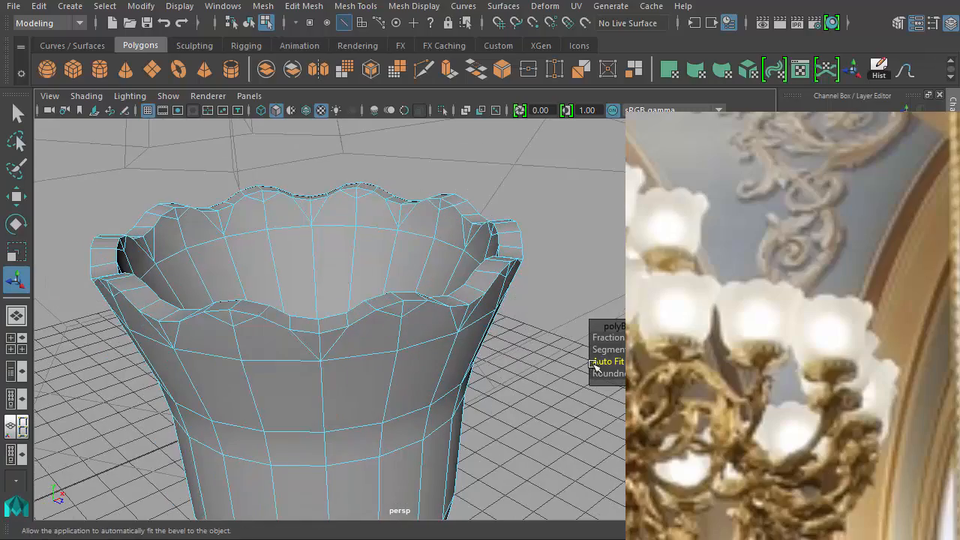
pyautogui.keyDown('alt'); pyautogui.moveTo(486, 336); pyautogui.dragTo(452, 319); pyautogui.keyUp('alt')
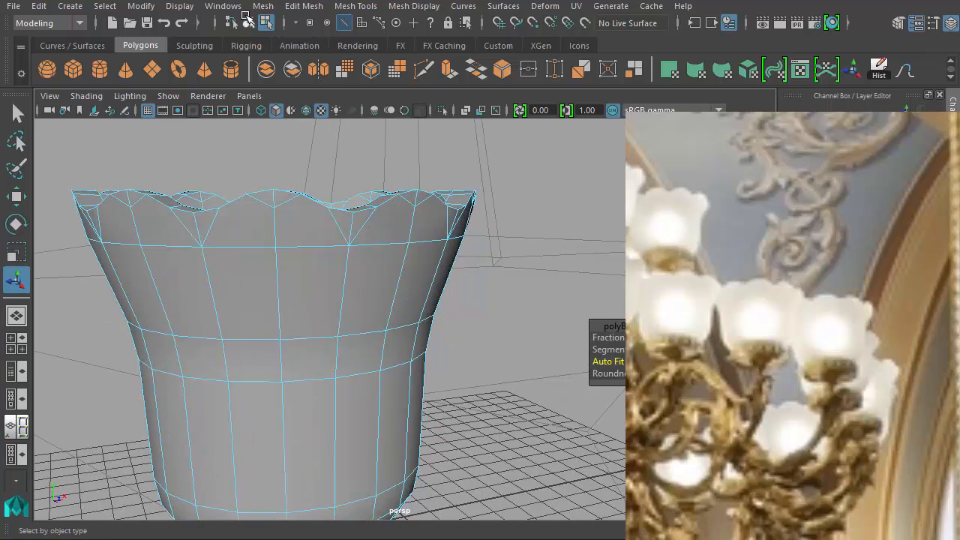
pyautogui.click(247, 21)
pyautogui.hotkey('ctrl', 'e')
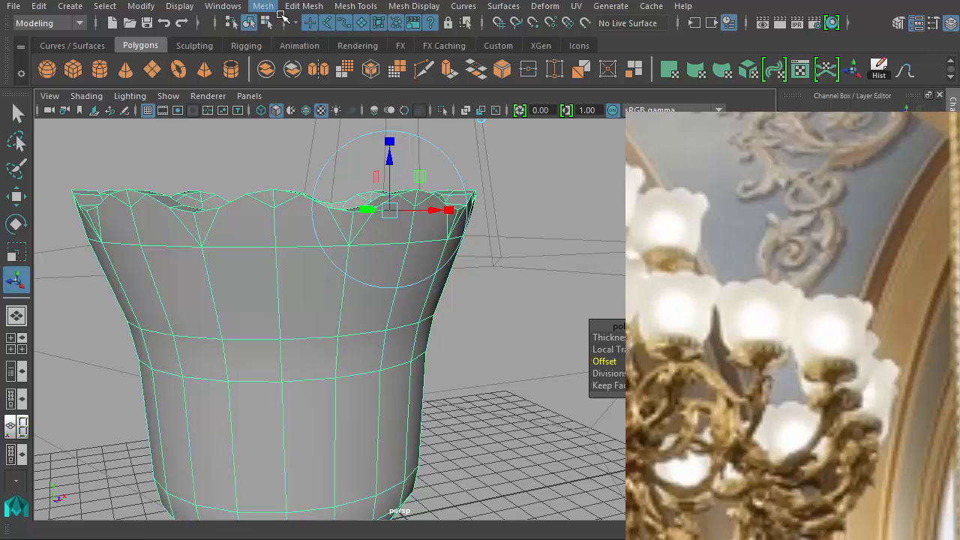
pyautogui.keyDown('alt'); pyautogui.moveTo(311, 177); pyautogui.dragTo(385, 148); pyautogui.keyUp('alt')
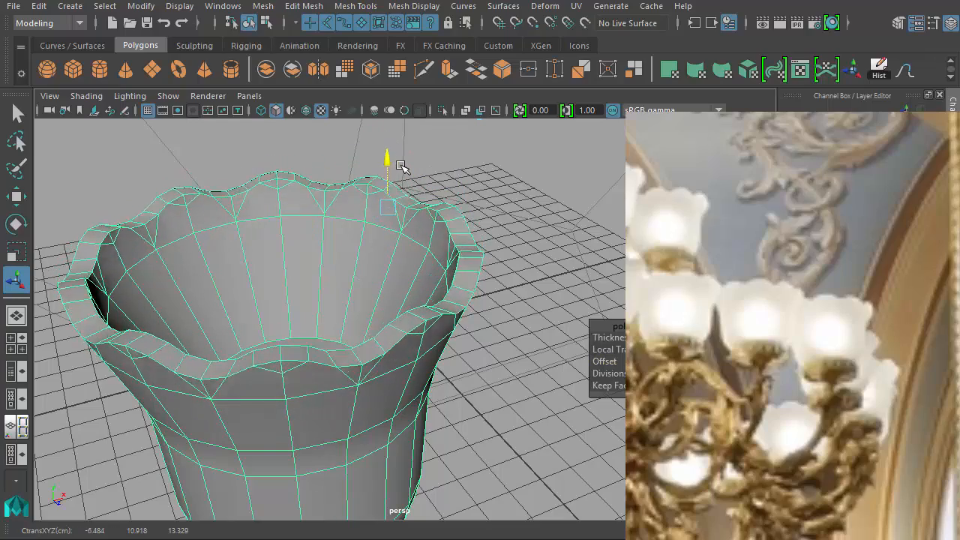
pyautogui.moveTo(402, 159)
pyautogui.mouseDown()
pyautogui.moveTo(394, 142)
pyautogui.moveTo(390, 167)
pyautogui.mouseUp()
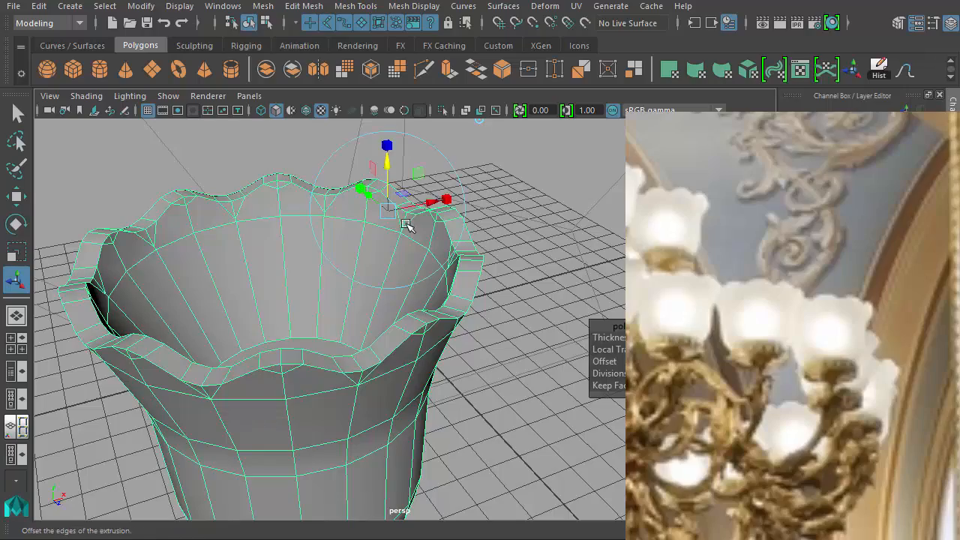
pyautogui.keyDown('alt'); pyautogui.moveTo(406, 225); pyautogui.dragTo(398, 244); pyautogui.keyUp('alt')
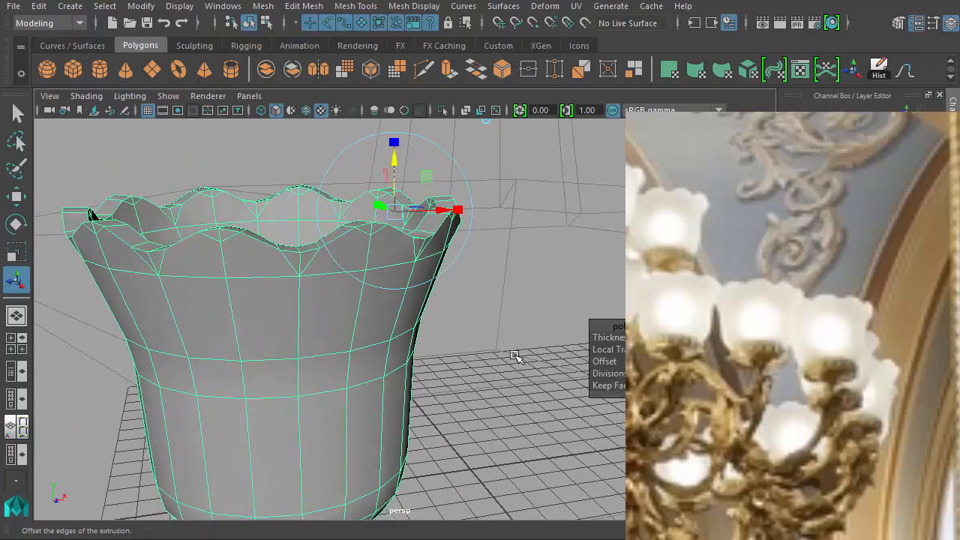
pyautogui.keyDown('alt'); pyautogui.moveTo(390, 375); pyautogui.dragTo(472, 392); pyautogui.keyUp('alt')
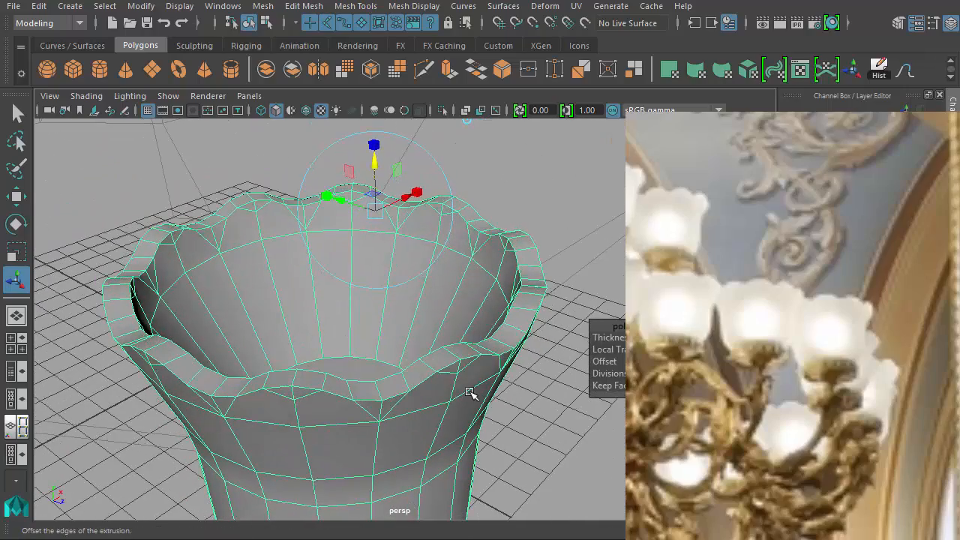
pyautogui.hotkey('ctrl', 'b')
pyautogui.hotkey('ctrl', 'z')
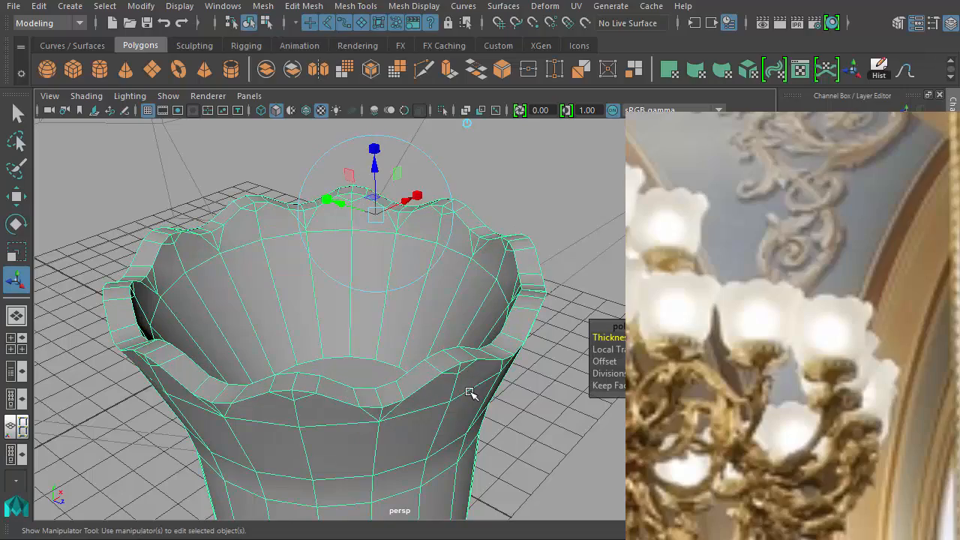
pyautogui.keyDown('alt'); pyautogui.moveTo(471, 393); pyautogui.dragTo(453, 368); pyautogui.keyUp('alt')
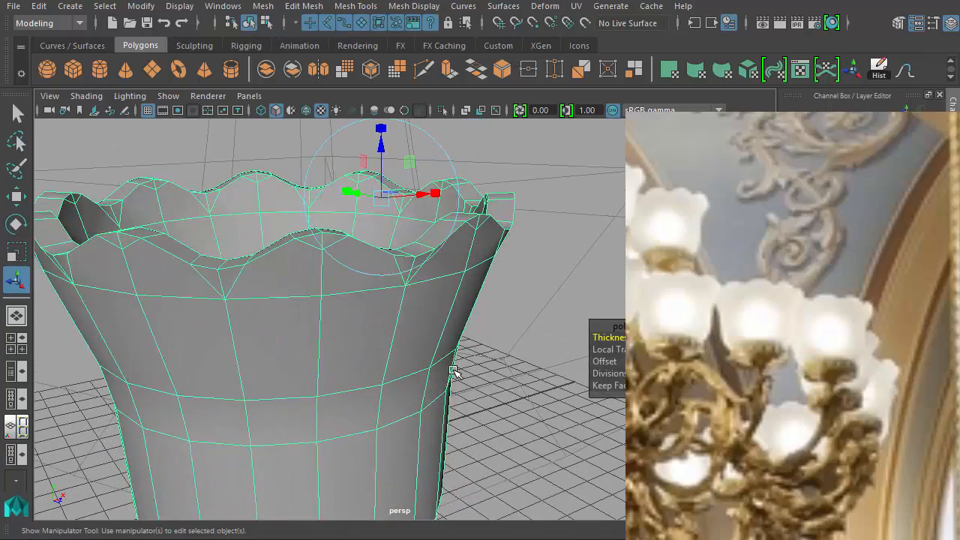
pyautogui.press('w')
# Switch to edge selection, select the edge loop along the scalloped rim's outer border, and bevel it
pyautogui.keyDown('alt'); pyautogui.moveTo(332, 332); pyautogui.dragTo(482, 263); pyautogui.keyUp('alt')
pyautogui.rightClick(482, 262)
pyautogui.click(482, 222)
pyautogui.keyDown('alt'); pyautogui.moveTo(481, 222); pyautogui.dragTo(456, 285); pyautogui.keyUp('alt')
pyautogui.doubleClick(215, 262)
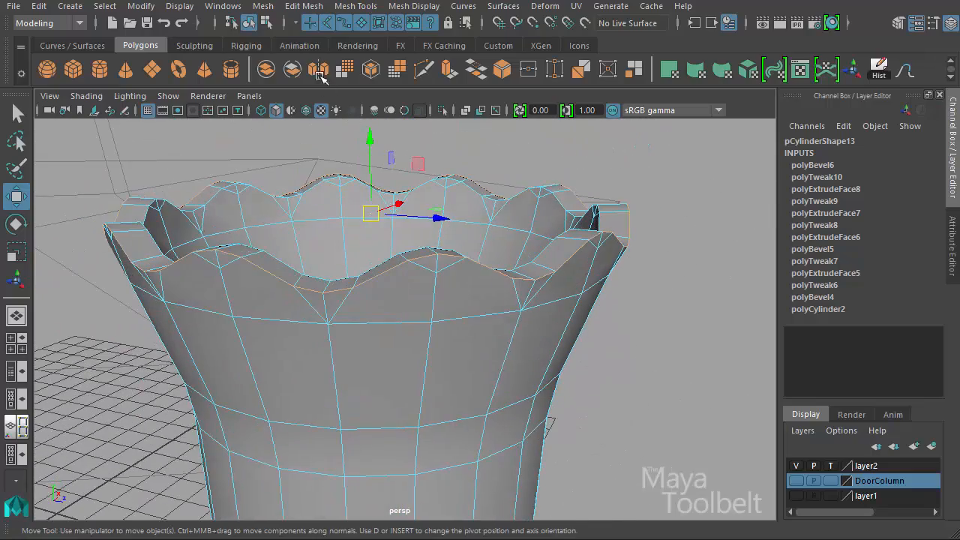
pyautogui.click(303, 7)
pyautogui.click(317, 59)
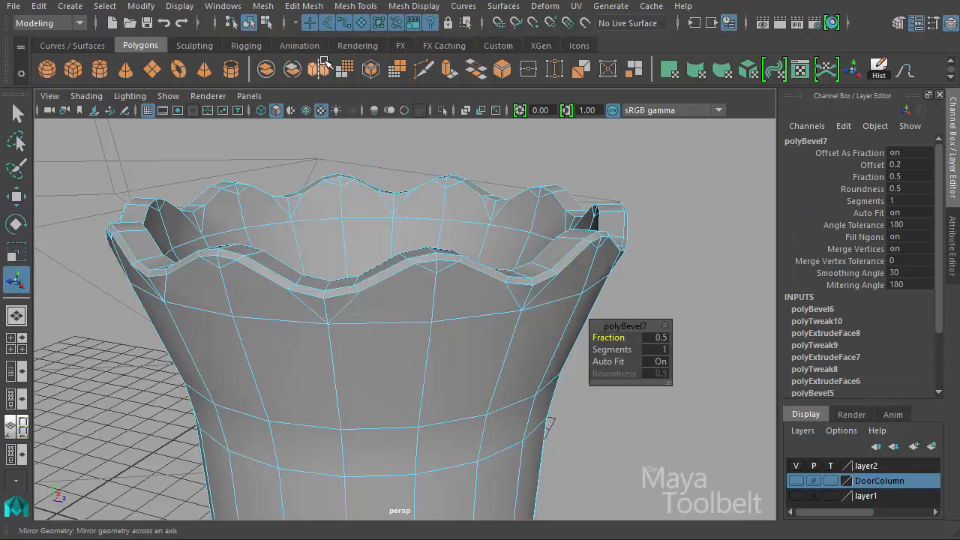
# Select the full horizontal edge loop just below the scallops with Contiguous Edges, lower it slightly, and scale it a little
pyautogui.keyDown('alt'); pyautogui.moveTo(465, 240); pyautogui.dragTo(495, 293); pyautogui.keyUp('alt')
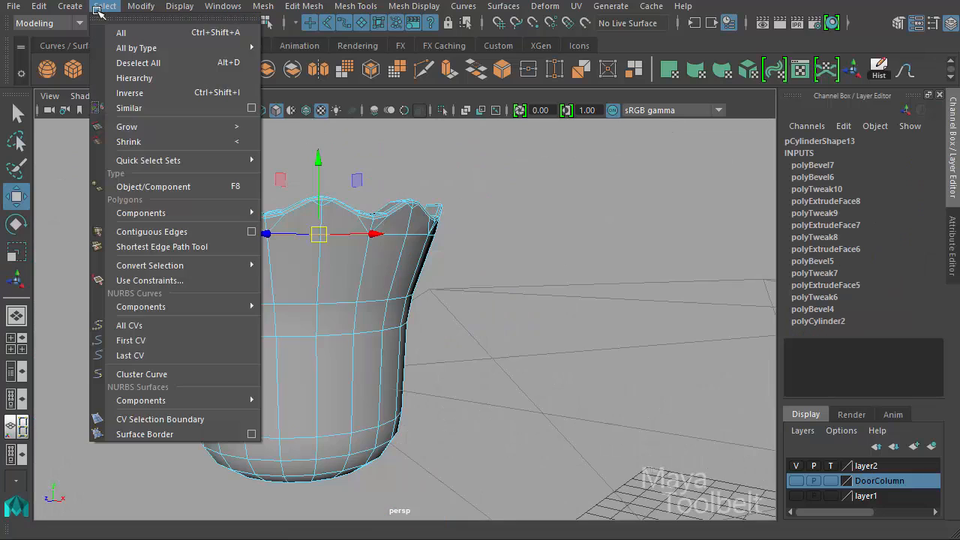
pyautogui.moveTo(150, 213)
pyautogui.click(153, 231)
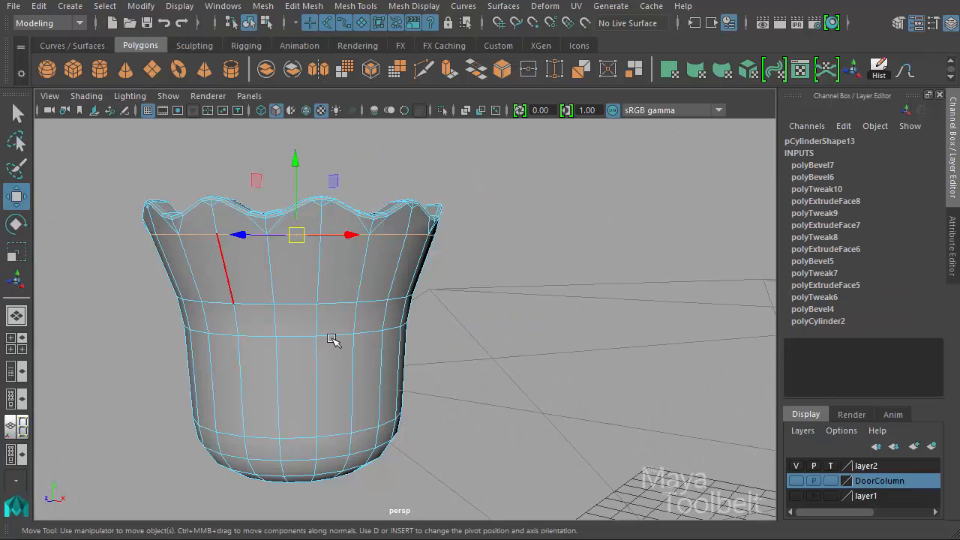
pyautogui.keyDown('alt'); pyautogui.moveTo(375, 345); pyautogui.dragTo(315, 314); pyautogui.keyUp('alt')
pyautogui.moveTo(415, 152); pyautogui.dragTo(420, 163)
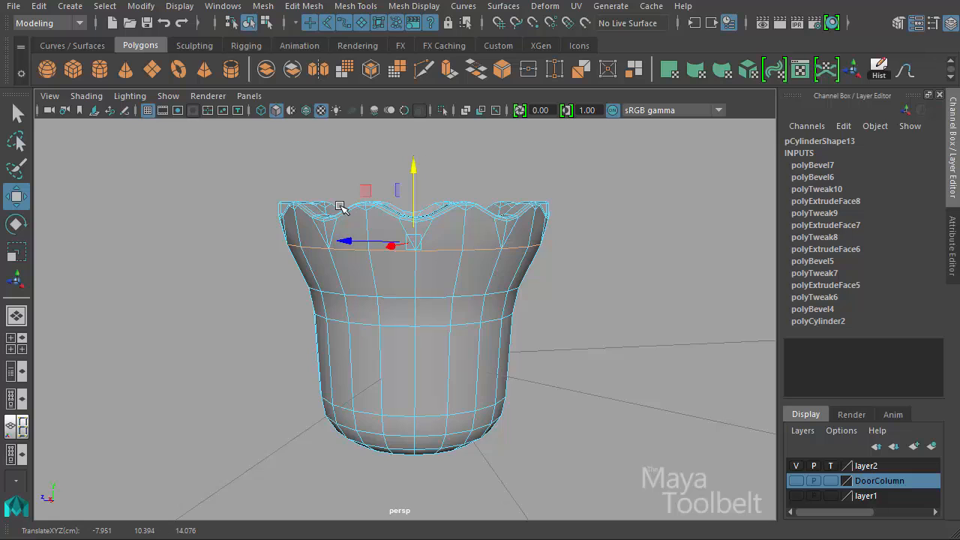
pyautogui.keyDown('alt'); pyautogui.moveTo(342, 208); pyautogui.dragTo(375, 221); pyautogui.keyUp('alt')
pyautogui.press('r')
pyautogui.moveTo(535, 296); pyautogui.dragTo(533, 294, button='middle')
pyautogui.keyDown('alt'); pyautogui.moveTo(532, 294); pyautogui.dragTo(449, 265); pyautogui.keyUp('alt')
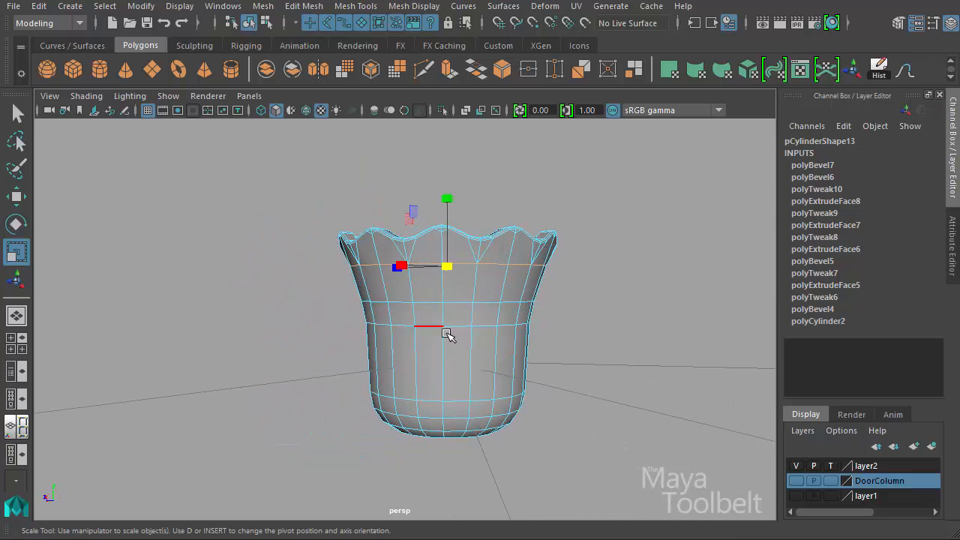
# Select the ring of short vertical edges around the cup's neck and raise it slightly
pyautogui.moveTo(449, 266); pyautogui.dragTo(453, 308, button='right')
pyautogui.moveTo(463, 229); pyautogui.dragTo(463, 227, button='right')
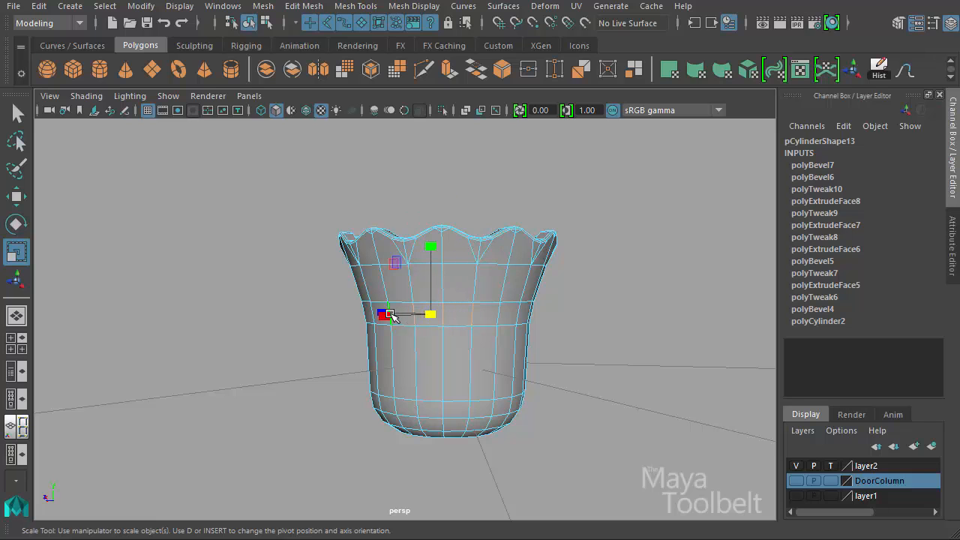
pyautogui.keyDown('alt'); pyautogui.moveTo(473, 339); pyautogui.dragTo(465, 309); pyautogui.keyUp('alt')
pyautogui.press('w')
pyautogui.moveTo(428, 242); pyautogui.dragTo(428, 239)
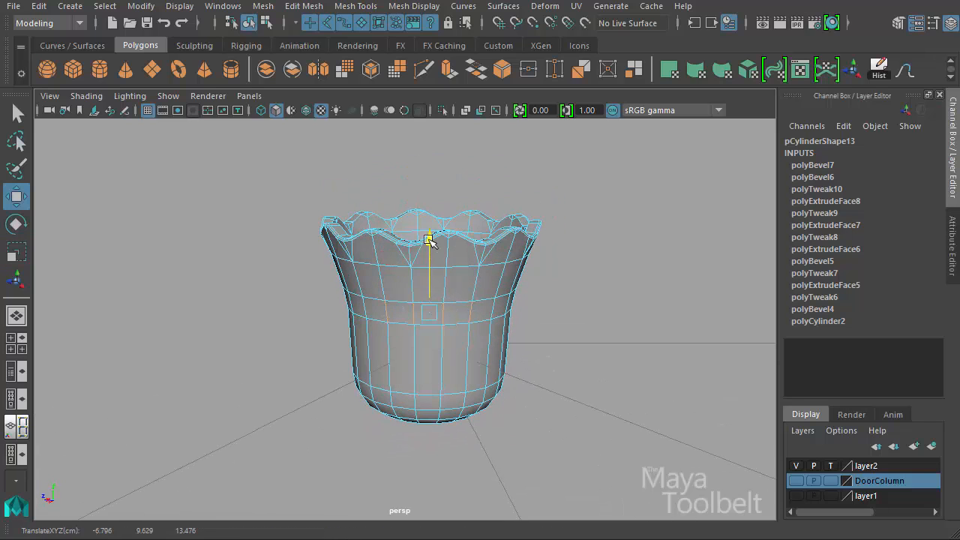
pyautogui.keyDown('alt'); pyautogui.moveTo(390, 268); pyautogui.dragTo(365, 326); pyautogui.keyUp('alt')
pyautogui.keyDown('alt'); pyautogui.moveTo(349, 304); pyautogui.dragTo(322, 322, button='middle'); pyautogui.keyUp('alt')
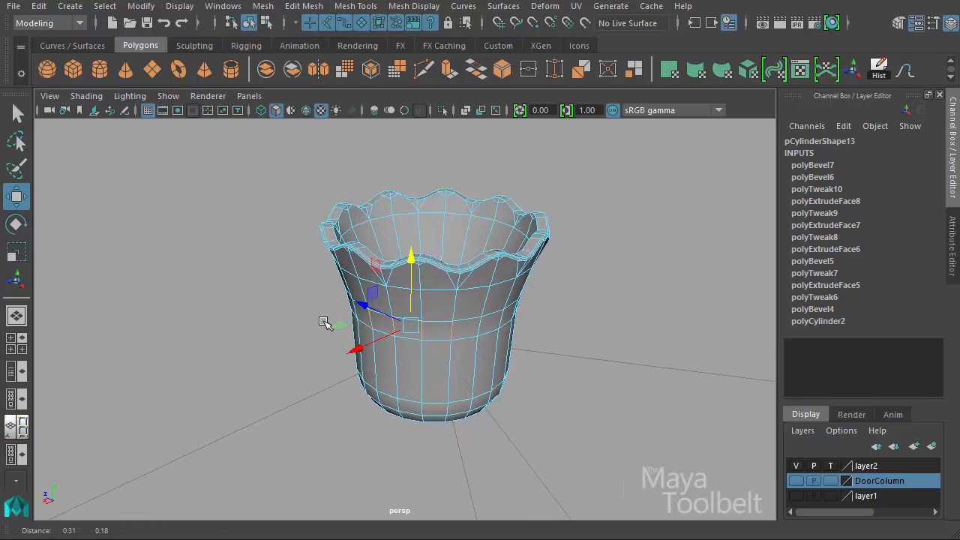
pyautogui.keyDown('alt'); pyautogui.moveTo(322, 322); pyautogui.dragTo(521, 338, button='right'); pyautogui.keyUp('alt')
pyautogui.keyDown('alt'); pyautogui.moveTo(521, 338); pyautogui.dragTo(506, 305); pyautogui.keyUp('alt')
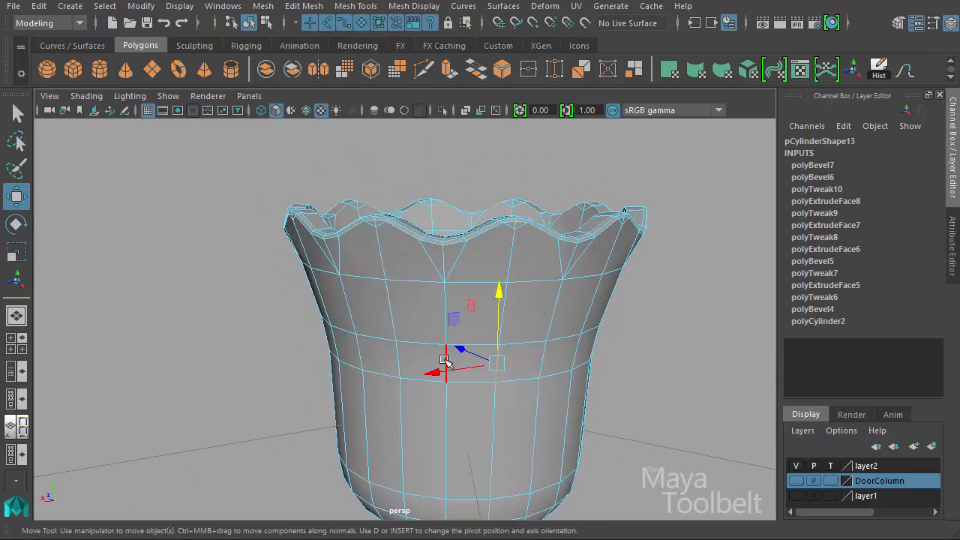
pyautogui.moveTo(461, 248); pyautogui.dragTo(467, 248)
pyautogui.keyDown('alt'); pyautogui.moveTo(440, 297); pyautogui.dragTo(481, 288); pyautogui.keyUp('alt')
pyautogui.moveTo(523, 337); pyautogui.dragTo(536, 345, button='middle')
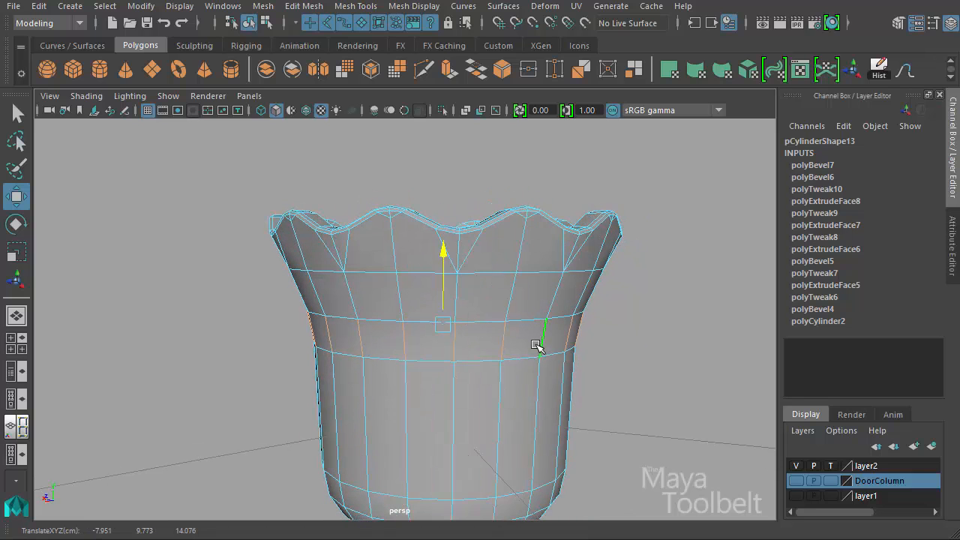
# Scale the neck's edge ring horizontally, and stretch it vertically to widen the band and smooth the flare
pyautogui.press('r')
pyautogui.click(446, 258)
pyautogui.keyDown('ctrl'); pyautogui.moveTo(547, 237); pyautogui.dragTo(553, 236, button='middle'); pyautogui.keyUp('ctrl')
pyautogui.keyDown('alt'); pyautogui.moveTo(552, 236); pyautogui.dragTo(649, 307); pyautogui.keyUp('alt')
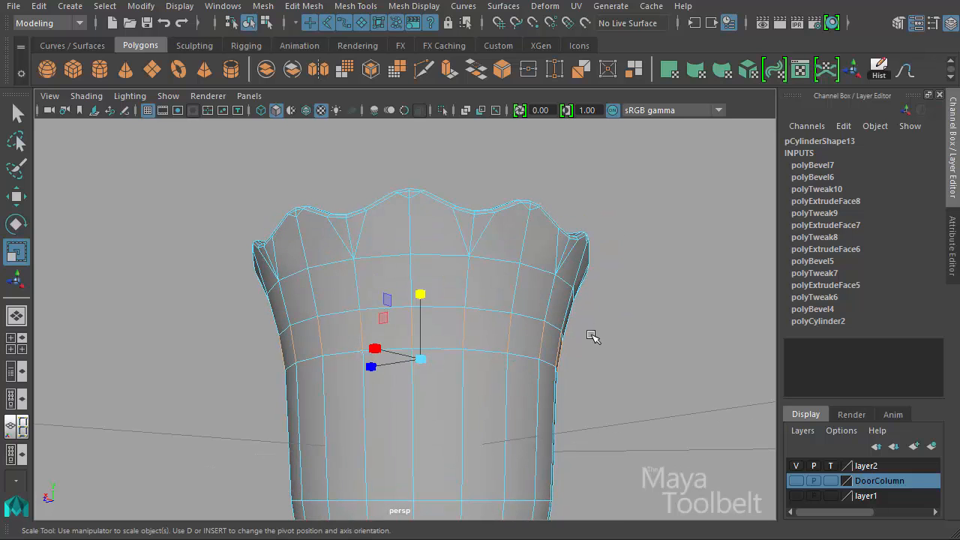
pyautogui.keyDown('alt'); pyautogui.moveTo(591, 335); pyautogui.dragTo(631, 360); pyautogui.keyUp('alt')
pyautogui.keyDown('alt'); pyautogui.moveTo(631, 360); pyautogui.dragTo(542, 341, button='right'); pyautogui.keyUp('alt')
pyautogui.keyDown('alt'); pyautogui.moveTo(543, 341); pyautogui.dragTo(534, 322); pyautogui.keyUp('alt')
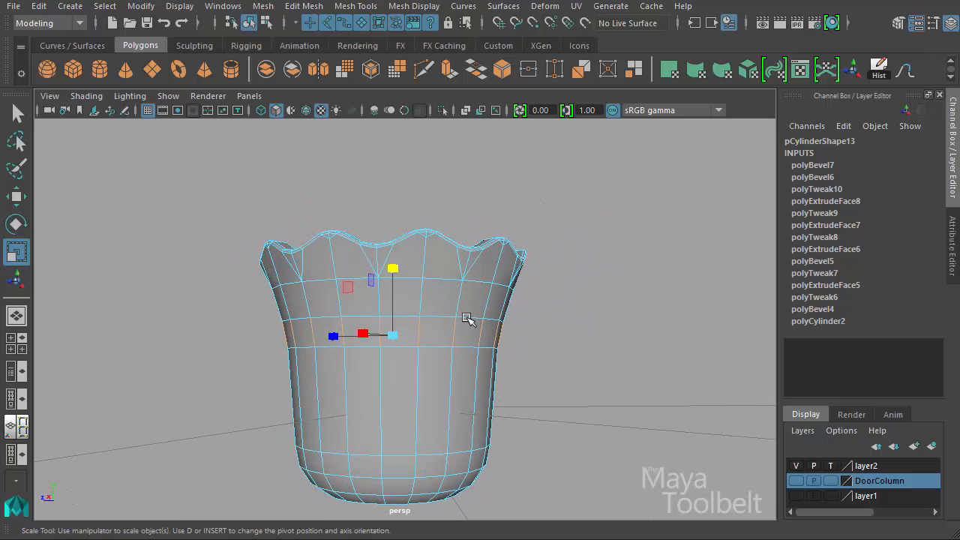
pyautogui.moveTo(393, 268); pyautogui.dragTo(396, 231)
# Select the full edge loop just below the scallops with Contiguous Edges and scale it uniformly to about 0.98
pyautogui.press('w')
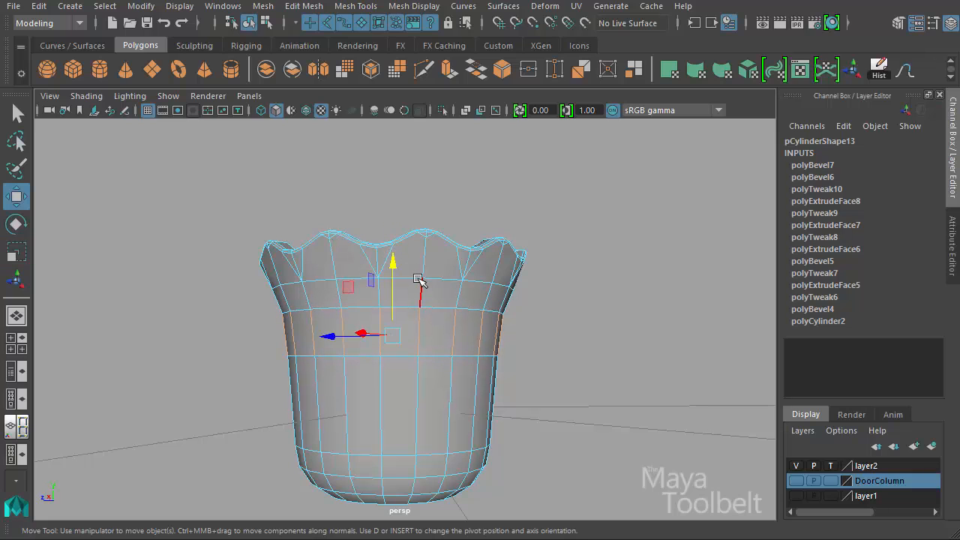
pyautogui.click(105, 6)
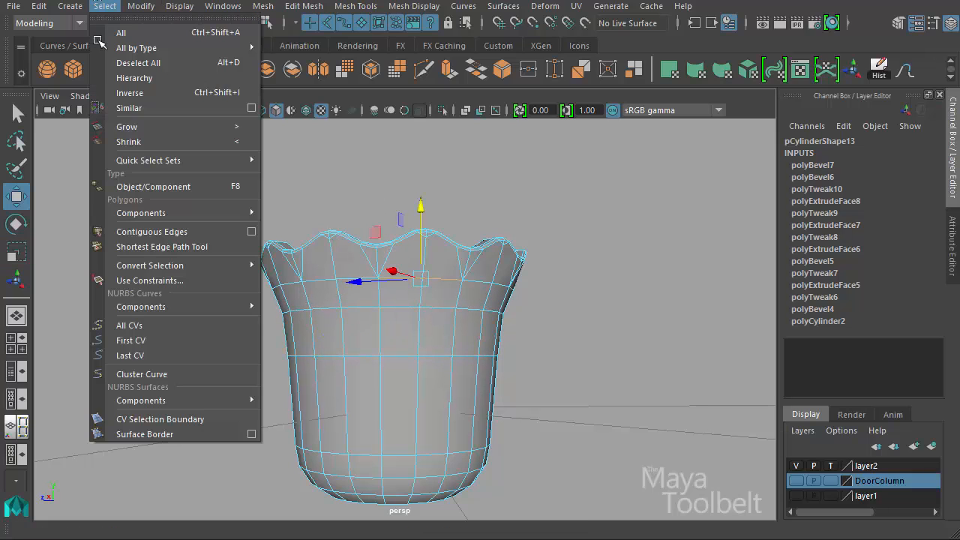
pyautogui.click(149, 227)
pyautogui.press('r')
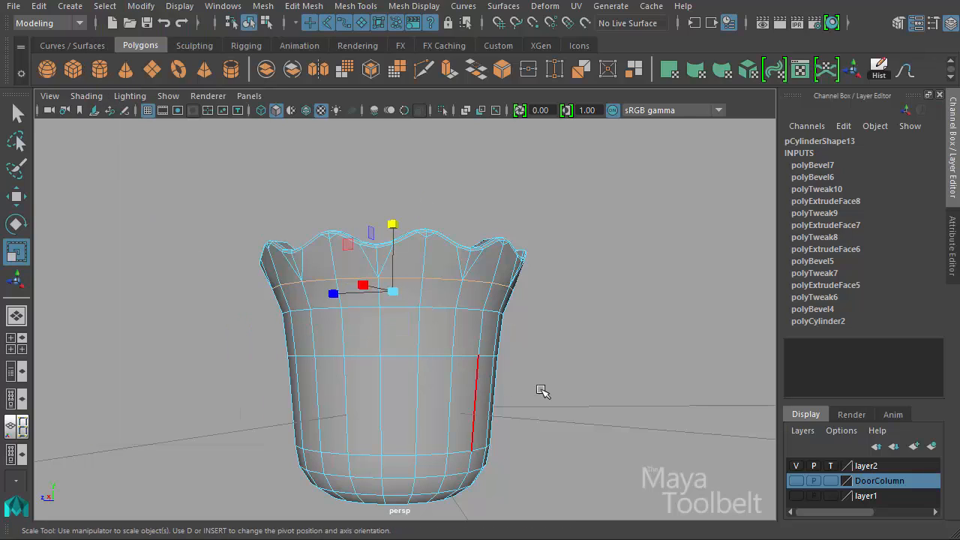
pyautogui.moveTo(562, 393); pyautogui.dragTo(562, 395, button='middle')
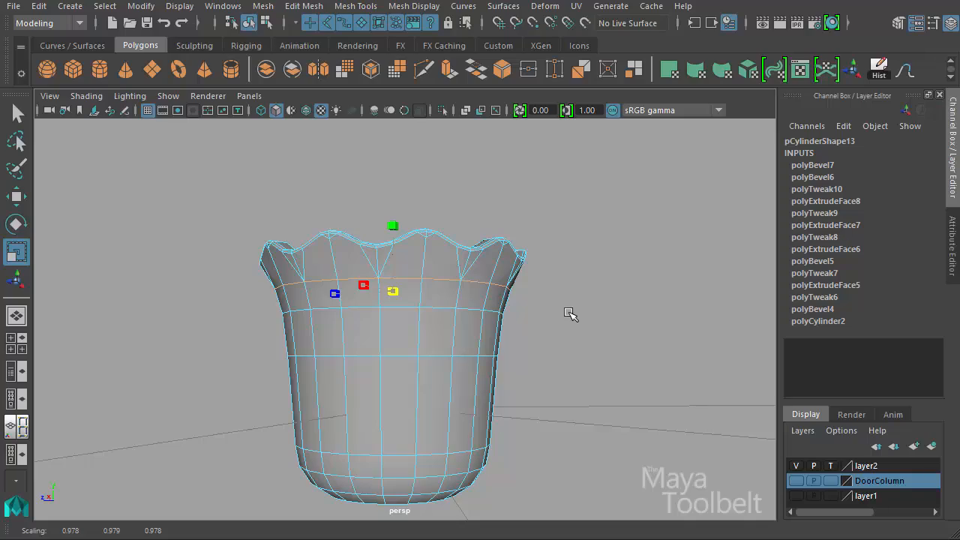
pyautogui.keyDown('alt'); pyautogui.moveTo(607, 330); pyautogui.dragTo(478, 399); pyautogui.keyUp('alt')
# Switch to vertex selection, select the vertex rows around the cup's rounded base, and raise them to shorten the cup
pyautogui.moveTo(477, 265); pyautogui.dragTo(407, 376, button='right')
pyautogui.moveTo(419, 272); pyautogui.dragTo(404, 266, button='right')
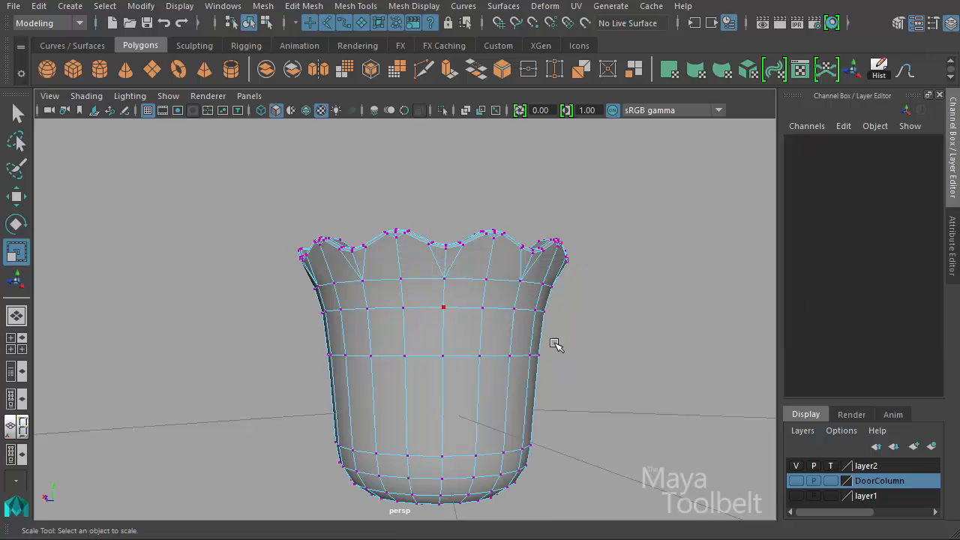
pyautogui.keyDown('alt'); pyautogui.moveTo(555, 343); pyautogui.dragTo(482, 281, button='middle'); pyautogui.keyUp('alt')
pyautogui.keyDown('alt'); pyautogui.moveTo(482, 281); pyautogui.dragTo(345, 340, button='right'); pyautogui.keyUp('alt')
pyautogui.moveTo(539, 342)
pyautogui.keyDown('alt'); pyautogui.mouseDown()
pyautogui.moveTo(555, 341)
pyautogui.moveTo(547, 470)
pyautogui.moveTo(553, 345)
pyautogui.moveTo(534, 332)
pyautogui.mouseUp(); pyautogui.keyUp('alt')
pyautogui.press('w')
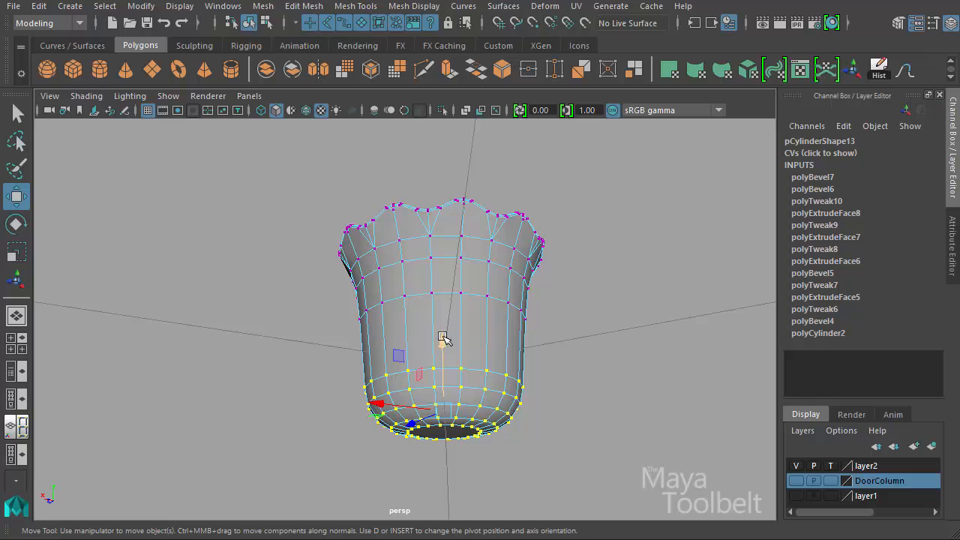
pyautogui.moveTo(443, 337); pyautogui.dragTo(583, 343)
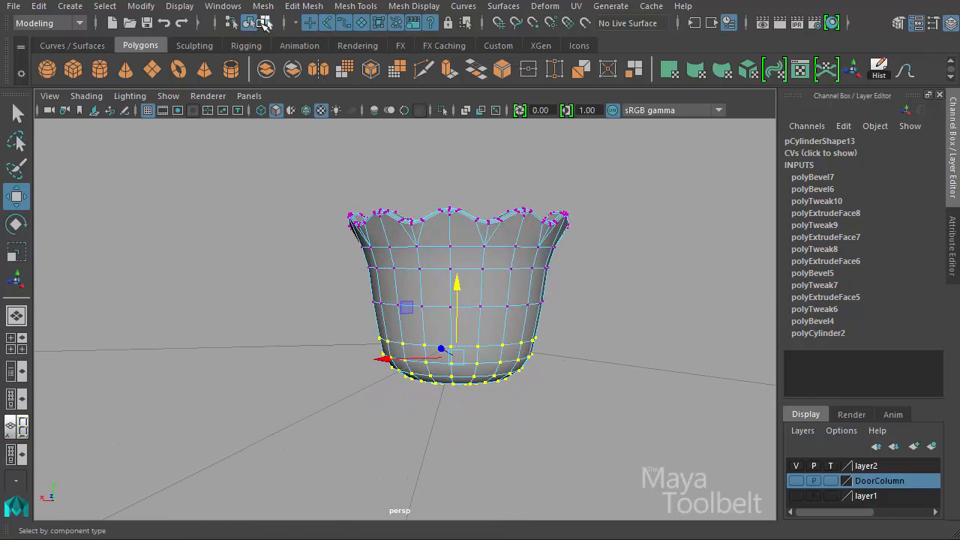
# Leave component editing and reselect the cup as a whole object
pyautogui.click(263, 22)
pyautogui.click(249, 23)
pyautogui.click(234, 161)
pyautogui.keyDown('alt'); pyautogui.moveTo(450, 307); pyautogui.dragTo(471, 270); pyautogui.keyUp('alt')
pyautogui.keyDown('alt'); pyautogui.moveTo(471, 292); pyautogui.dragTo(396, 343, button='right'); pyautogui.keyUp('alt')
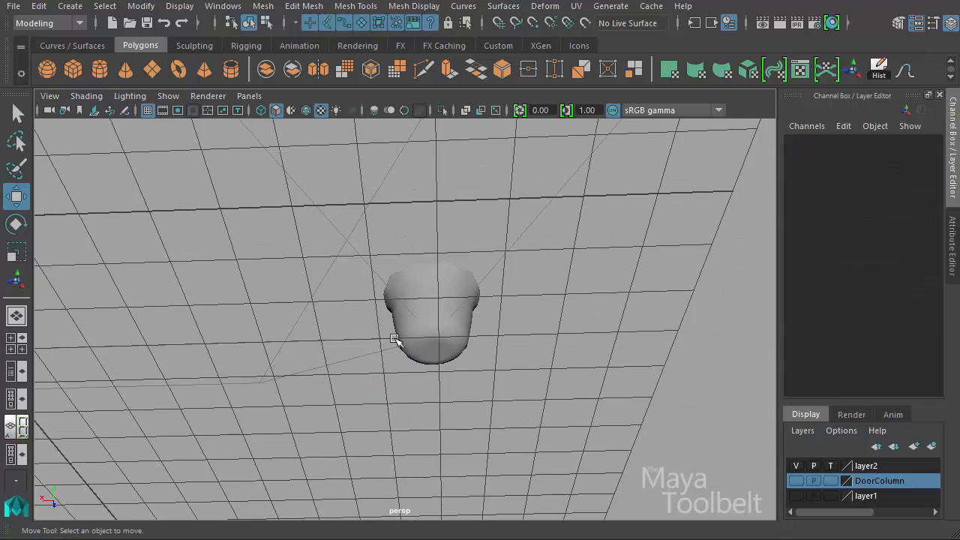
pyautogui.keyDown('alt'); pyautogui.moveTo(396, 342); pyautogui.dragTo(129, 355); pyautogui.keyUp('alt')
pyautogui.click(398, 300)
# Apply Soften Edge to the whole cup and deselect it
pyautogui.keyDown('alt'); pyautogui.moveTo(398, 301); pyautogui.dragTo(468, 266, button='right'); pyautogui.keyUp('alt')
pyautogui.keyDown('alt'); pyautogui.moveTo(467, 266); pyautogui.dragTo(514, 281); pyautogui.keyUp('alt')
pyautogui.keyDown('alt'); pyautogui.moveTo(514, 282); pyautogui.dragTo(579, 278, button='right'); pyautogui.keyUp('alt')
pyautogui.keyDown('alt'); pyautogui.moveTo(578, 278); pyautogui.dragTo(546, 264); pyautogui.keyUp('alt')
pyautogui.keyDown('alt'); pyautogui.moveTo(546, 264); pyautogui.dragTo(417, 252, button='right'); pyautogui.keyUp('alt')
pyautogui.keyDown('alt'); pyautogui.moveTo(418, 253); pyautogui.dragTo(451, 225); pyautogui.keyUp('alt')
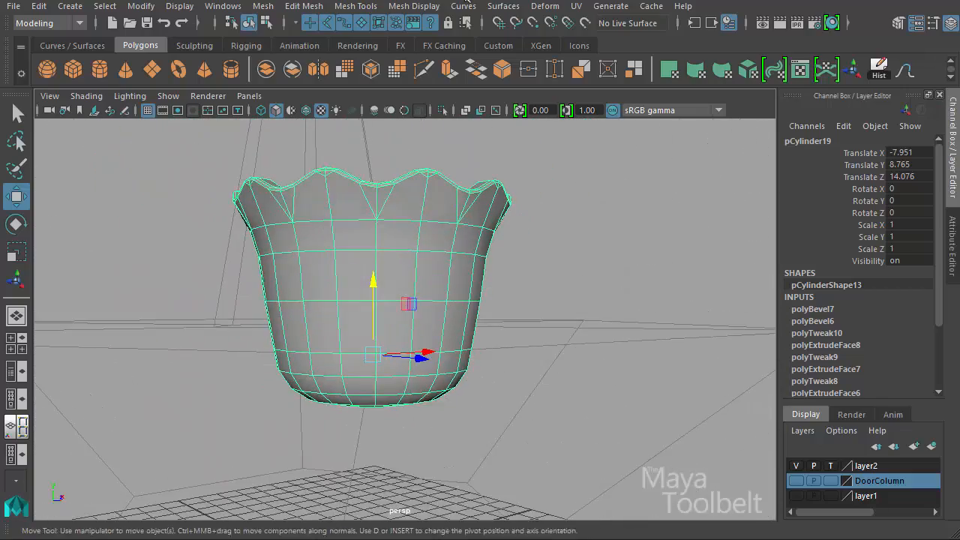
pyautogui.click(402, 11)
pyautogui.click(450, 153)
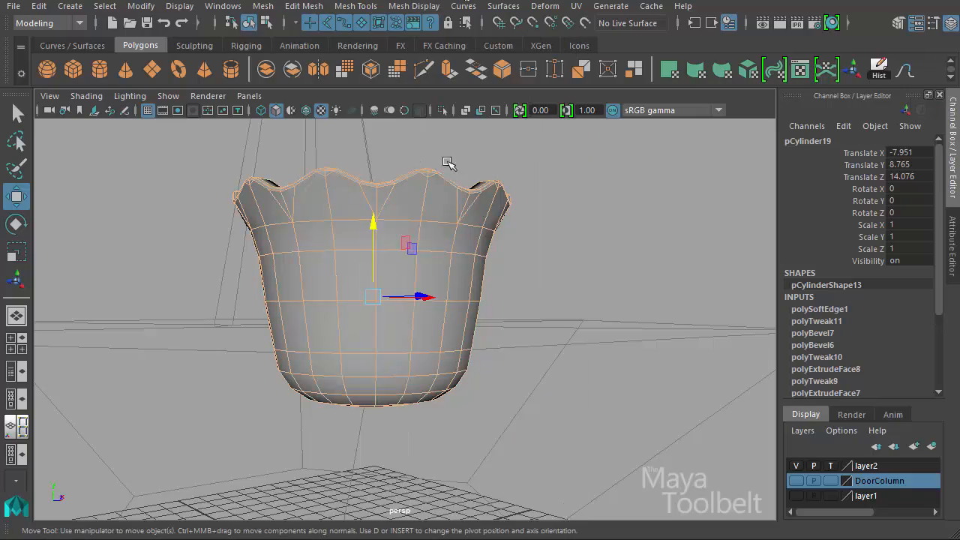
pyautogui.click(598, 248)
# Select the flat face at the inside bottom of the cup, harden its edges, and return to object mode
pyautogui.keyDown('alt'); pyautogui.moveTo(598, 248); pyautogui.dragTo(577, 232); pyautogui.keyUp('alt')
pyautogui.keyDown('alt'); pyautogui.moveTo(577, 231); pyautogui.dragTo(350, 225, button='right'); pyautogui.keyUp('alt')
pyautogui.keyDown('alt'); pyautogui.moveTo(350, 225); pyautogui.dragTo(532, 327); pyautogui.keyUp('alt')
pyautogui.click(403, 292)
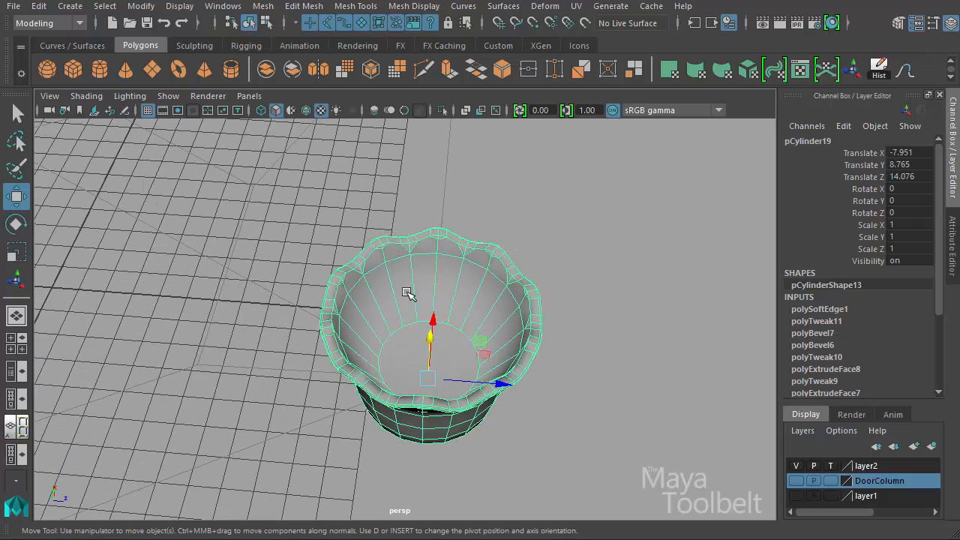
pyautogui.moveTo(415, 267); pyautogui.dragTo(420, 319, button='right')
pyautogui.click(439, 344)
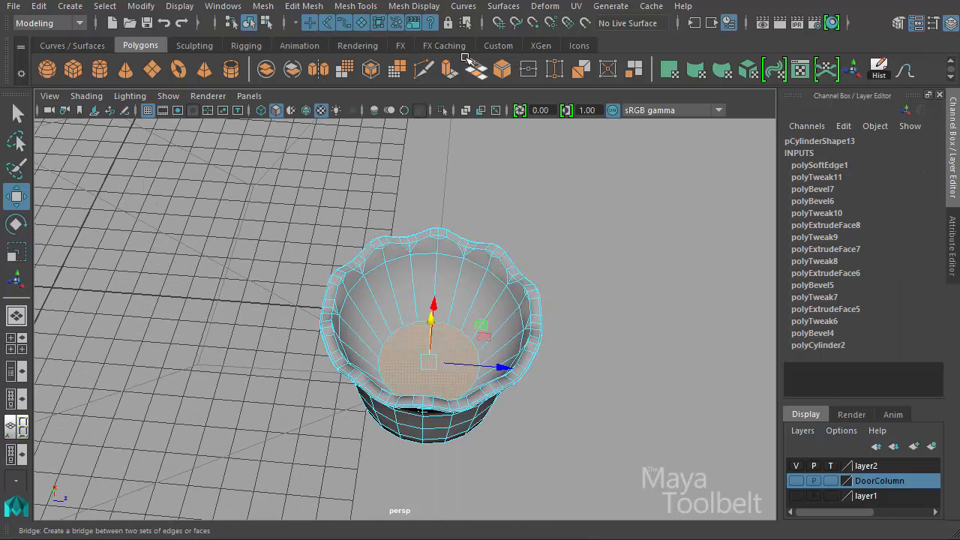
pyautogui.click(414, 6)
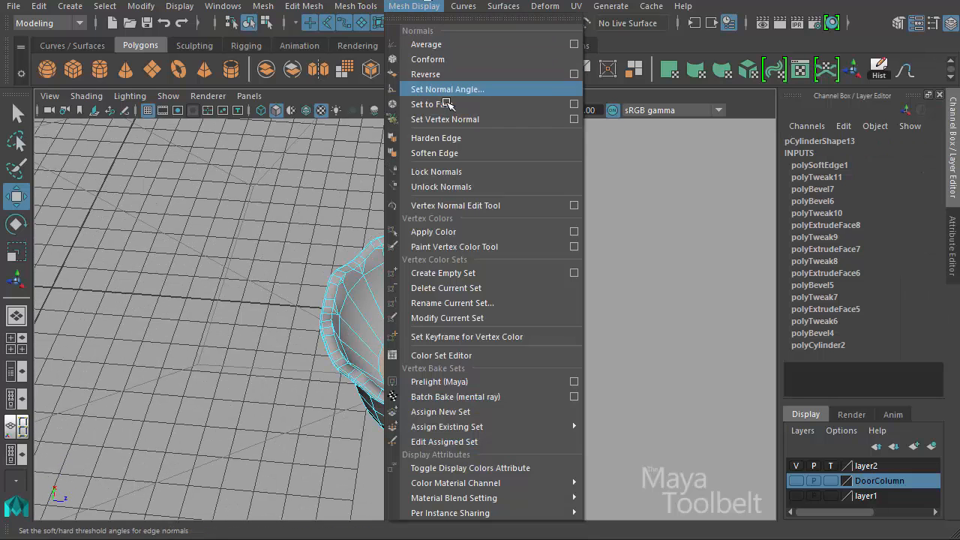
pyautogui.click(439, 139)
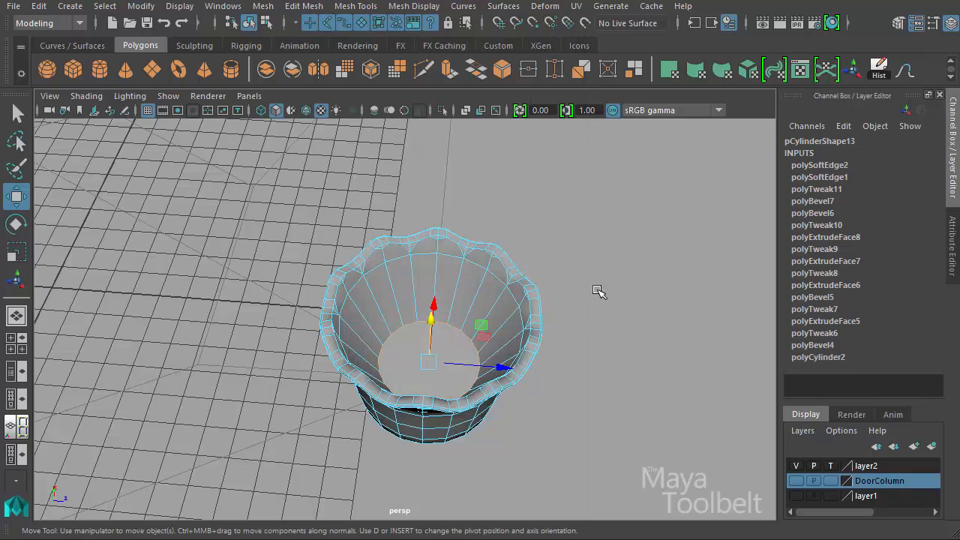
pyautogui.keyDown('alt'); pyautogui.moveTo(596, 293); pyautogui.dragTo(555, 270); pyautogui.keyUp('alt')
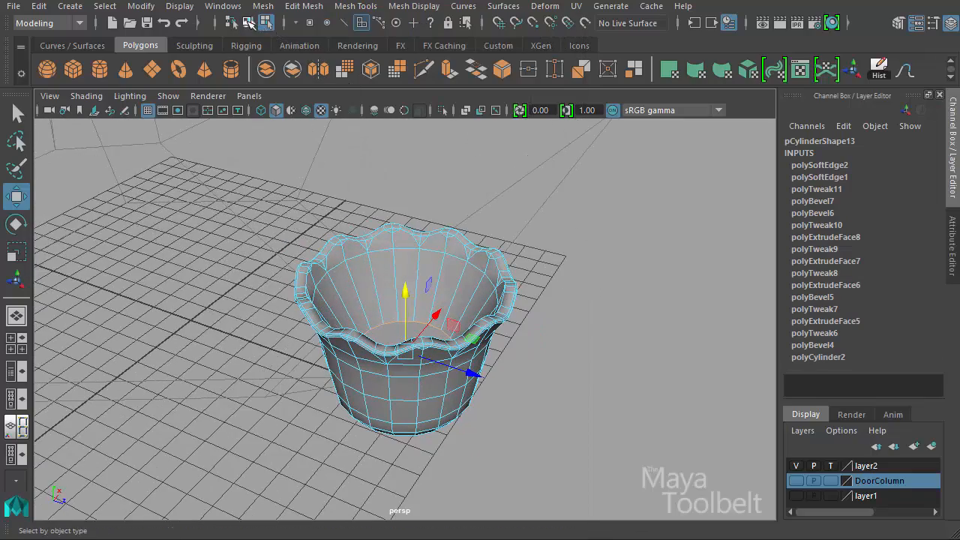
pyautogui.click(305, 186)
# Delete the round floor face inside the cup
pyautogui.keyDown('alt'); pyautogui.moveTo(304, 187); pyautogui.dragTo(570, 288); pyautogui.keyUp('alt')
pyautogui.click(559, 319)
pyautogui.keyDown('alt'); pyautogui.moveTo(401, 278); pyautogui.dragTo(551, 240); pyautogui.keyUp('alt')
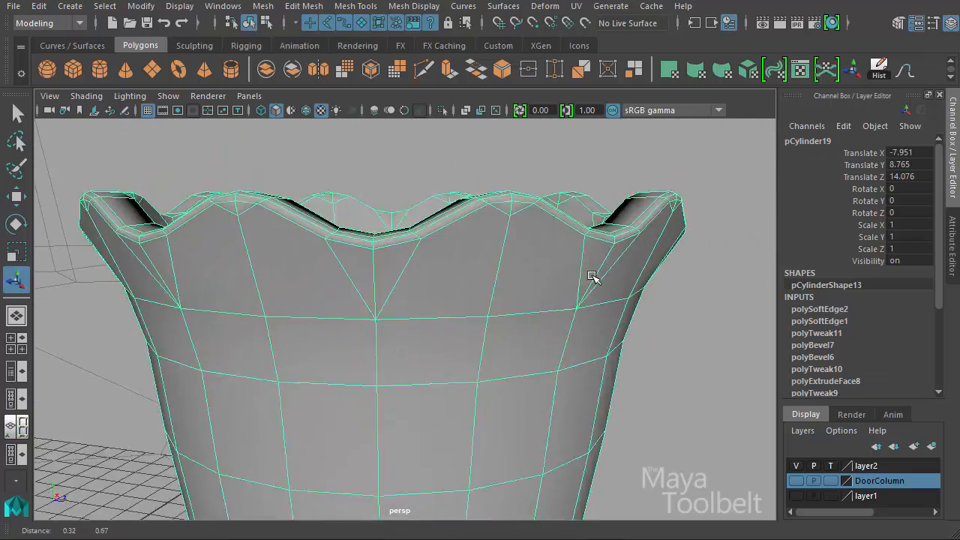
pyautogui.keyDown('alt'); pyautogui.moveTo(594, 278); pyautogui.dragTo(547, 265); pyautogui.keyUp('alt')
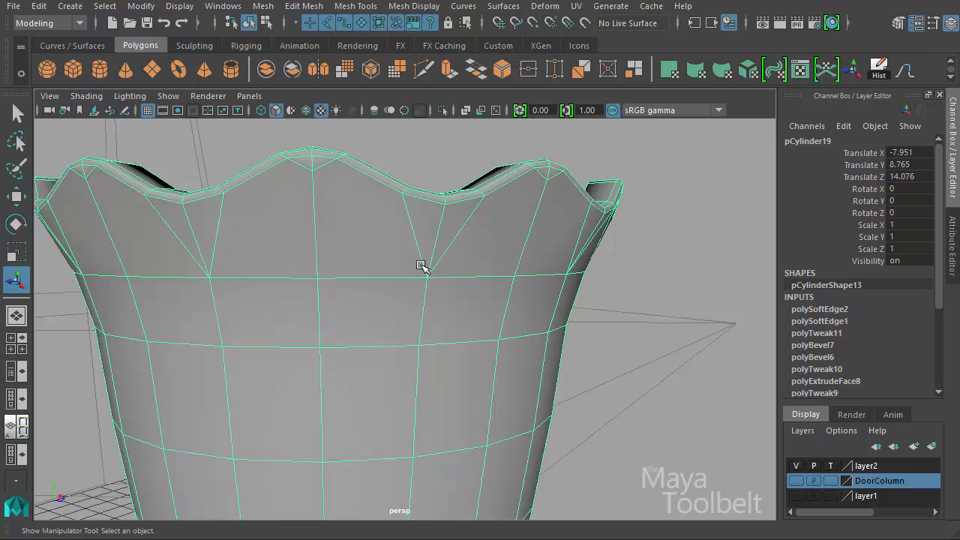
pyautogui.keyDown('alt'); pyautogui.moveTo(405, 255); pyautogui.dragTo(392, 322); pyautogui.keyUp('alt')
pyautogui.rightClick(409, 311)
pyautogui.click(414, 306)
pyautogui.click(406, 336)
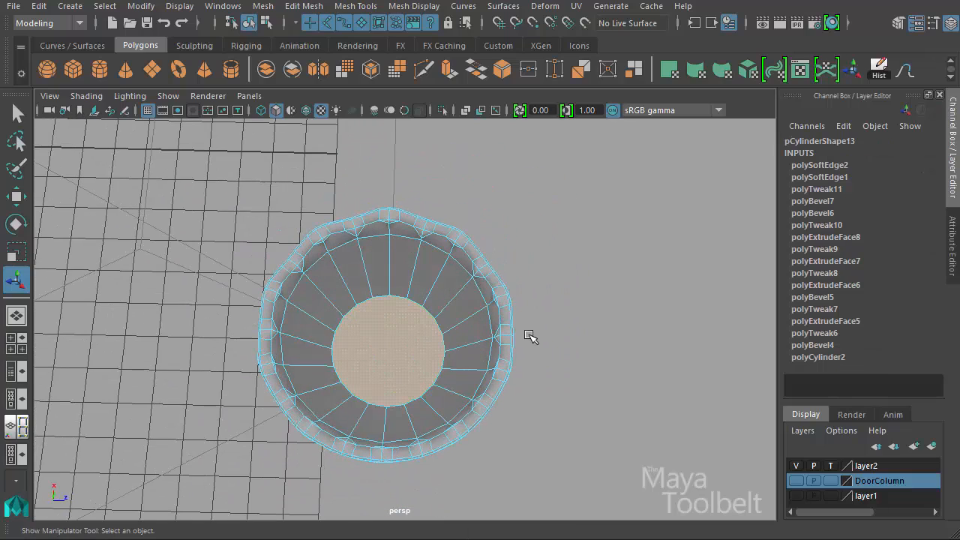
pyautogui.press('Delete')
pyautogui.keyDown('alt'); pyautogui.moveTo(486, 340); pyautogui.dragTo(495, 431); pyautogui.keyUp('alt')
# In the front view, select the faces of the cup's right half and delete them
pyautogui.press('space')
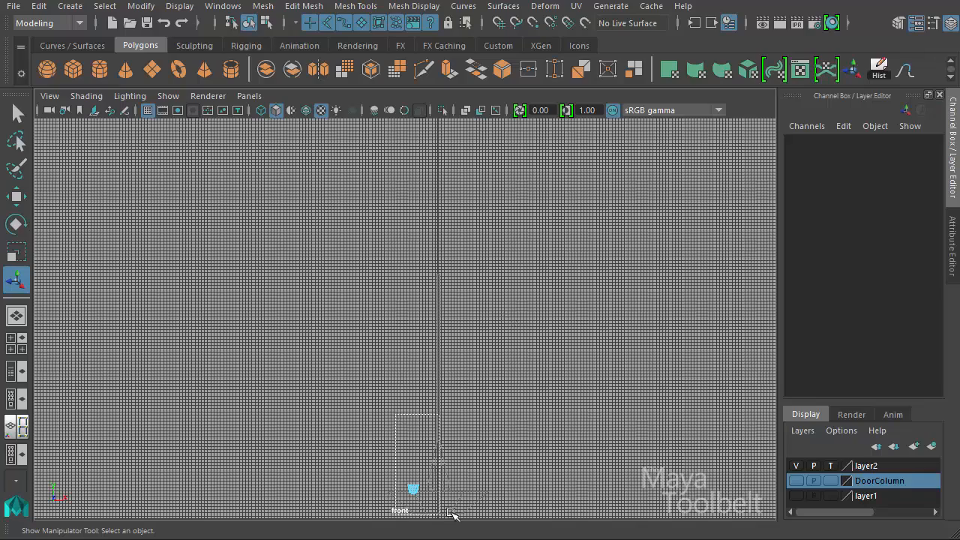
pyautogui.keyDown('ctrl'); pyautogui.keyDown('alt'); pyautogui.moveTo(453, 515); pyautogui.dragTo(455, 516); pyautogui.keyUp('alt'); pyautogui.keyUp('ctrl')
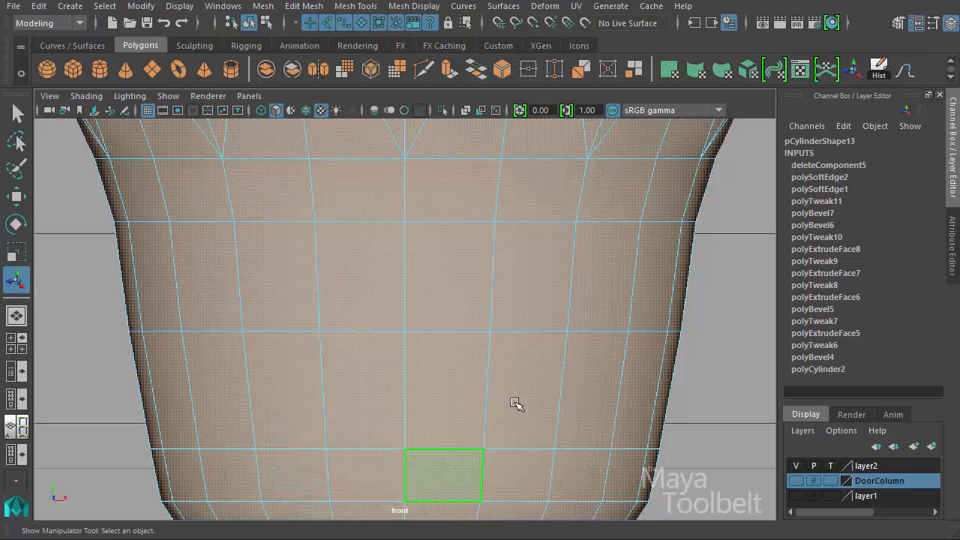
pyautogui.keyDown('alt'); pyautogui.moveTo(650, 345); pyautogui.dragTo(503, 316, button='right'); pyautogui.keyUp('alt')
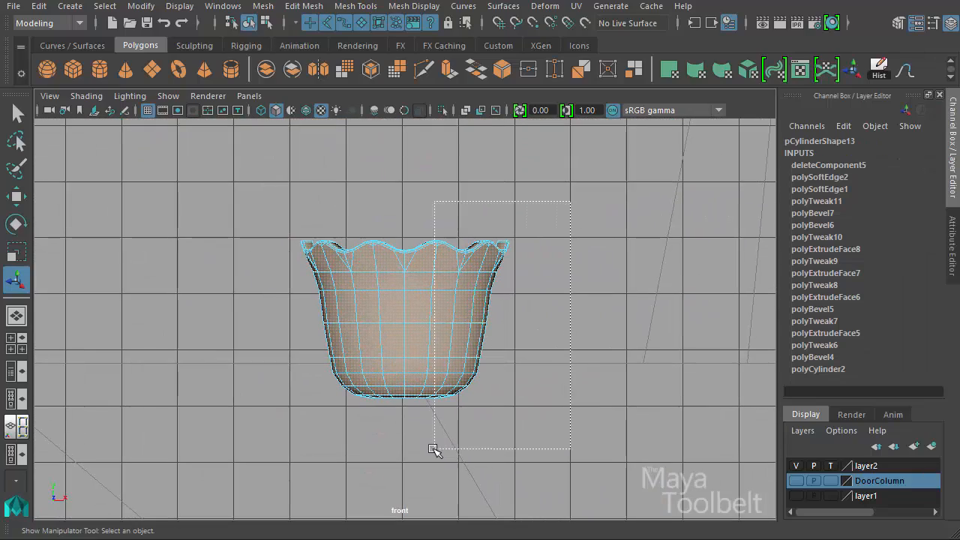
pyautogui.moveTo(413, 447); pyautogui.dragTo(412, 448)
pyautogui.press('Delete')
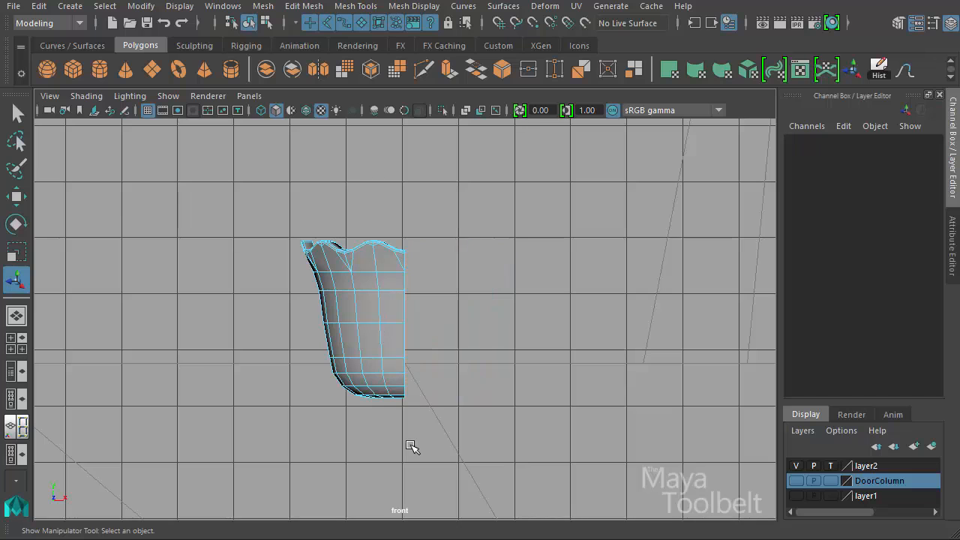
# In the top view, delete the back half of the remaining faces to keep one quarter, and return to the perspective view
pyautogui.press('space')
pyautogui.moveTo(383, 343); pyautogui.dragTo(530, 438)
pyautogui.press('f')
pyautogui.keyDown('alt'); pyautogui.moveTo(613, 373); pyautogui.dragTo(579, 370, button='right'); pyautogui.keyUp('alt')
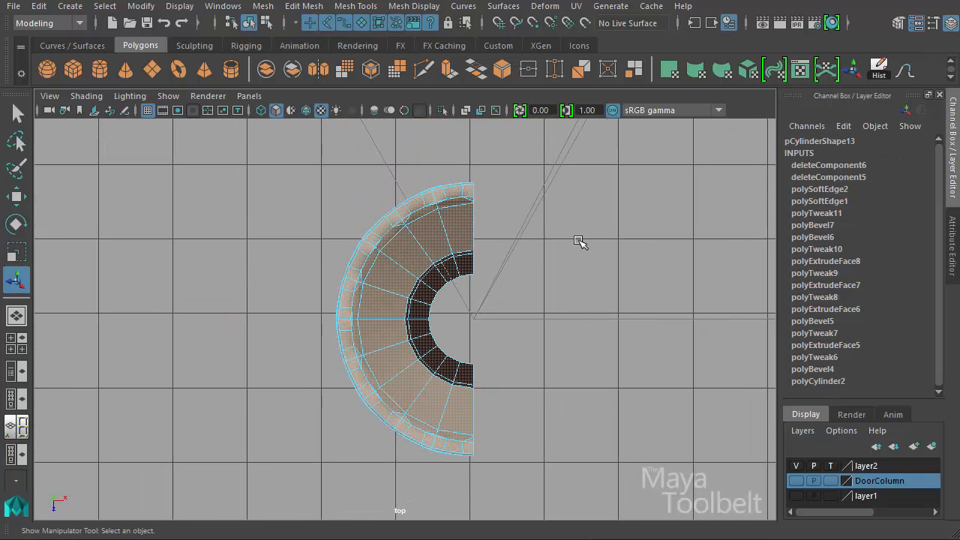
pyautogui.moveTo(277, 315); pyautogui.dragTo(277, 316)
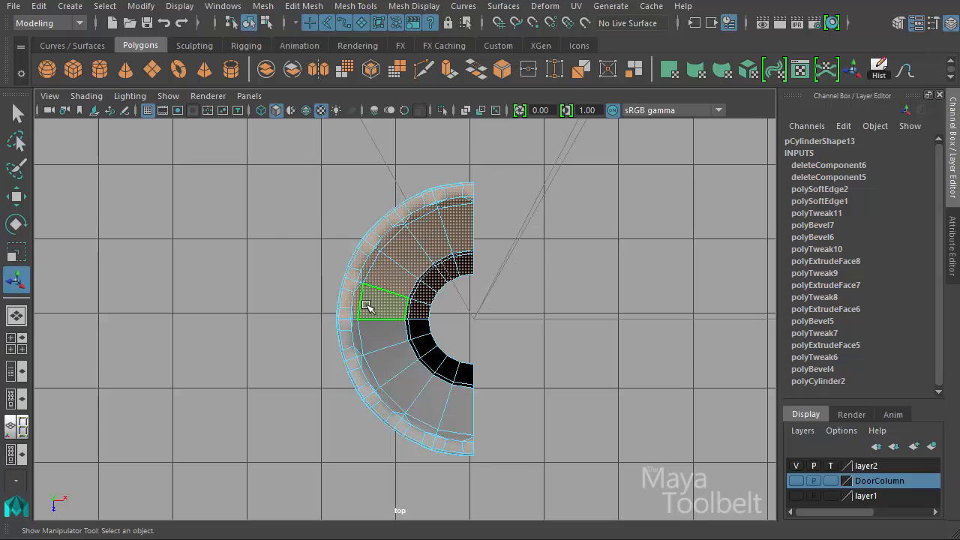
pyautogui.press('Delete')
pyautogui.press('space')
pyautogui.moveTo(366, 304); pyautogui.dragTo(476, 295)
pyautogui.keyDown('alt'); pyautogui.moveTo(474, 294); pyautogui.dragTo(522, 295, button='right'); pyautogui.keyUp('alt')
# Select the small V-shaped edges beneath the scallop peaks on the outer and inner sides of the quarter cup and delete them
pyautogui.press('w')
pyautogui.keyDown('alt'); pyautogui.moveTo(523, 294); pyautogui.dragTo(448, 330); pyautogui.keyUp('alt')
pyautogui.keyDown('alt'); pyautogui.moveTo(447, 329); pyautogui.dragTo(621, 361, button='right'); pyautogui.keyUp('alt')
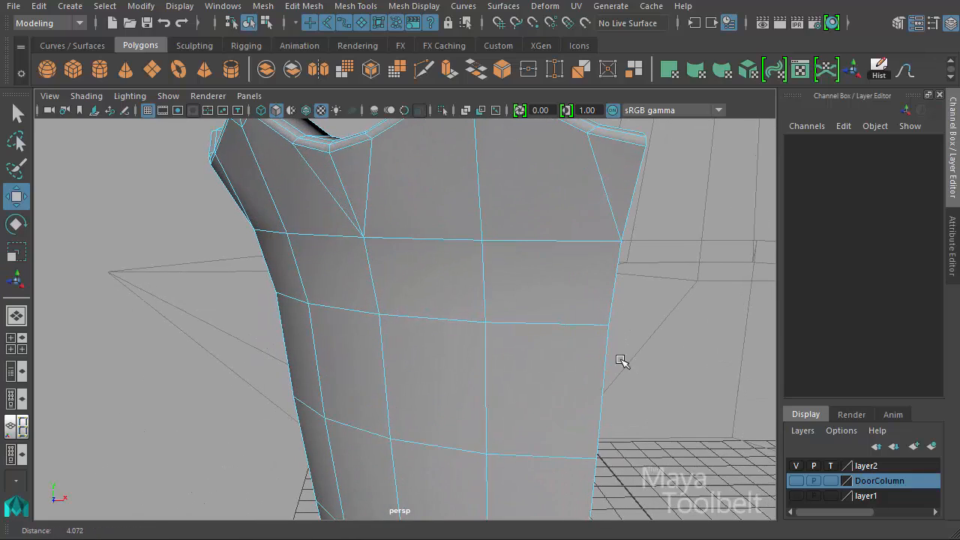
pyautogui.keyDown('alt'); pyautogui.moveTo(543, 314); pyautogui.dragTo(481, 361, button='right'); pyautogui.keyUp('alt')
pyautogui.moveTo(458, 245); pyautogui.dragTo(449, 199, button='right')
pyautogui.click(414, 177)
pyautogui.keyDown('shift'); pyautogui.click(382, 178); pyautogui.keyUp('shift')
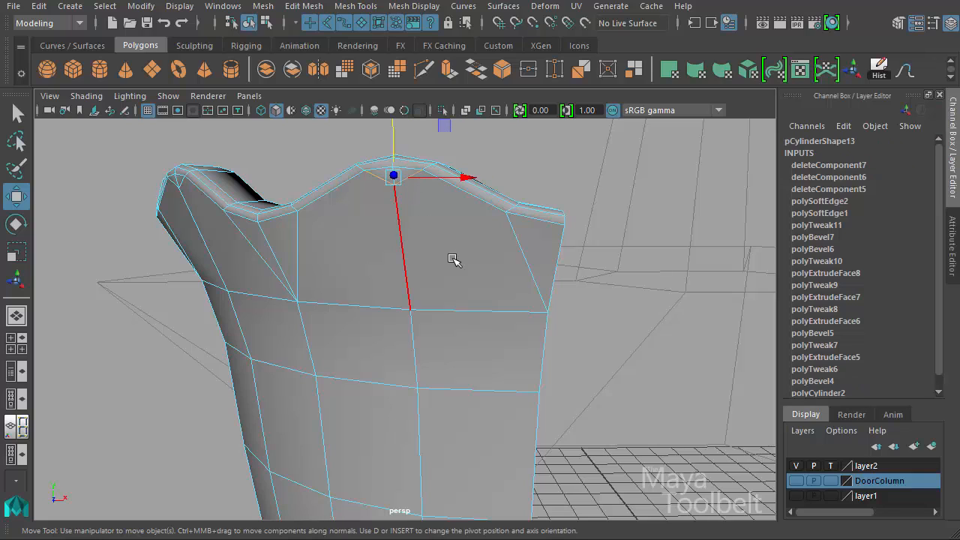
pyautogui.keyDown('alt'); pyautogui.moveTo(327, 321); pyautogui.dragTo(356, 252); pyautogui.keyUp('alt')
pyautogui.keyDown('shift'); pyautogui.click(301, 212); pyautogui.keyUp('shift')
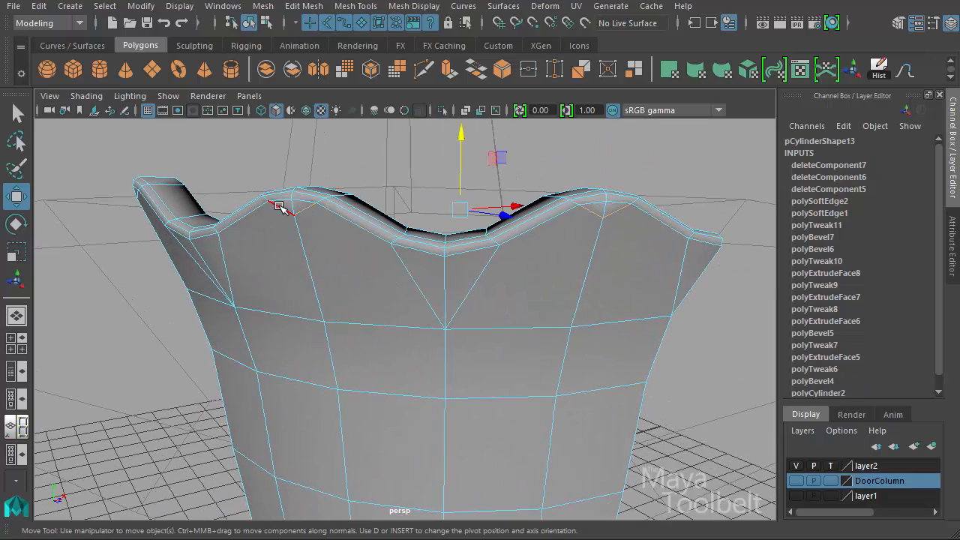
pyautogui.keyDown('shift'); pyautogui.click(281, 290); pyautogui.keyUp('shift')
pyautogui.keyDown('alt'); pyautogui.moveTo(281, 290); pyautogui.dragTo(407, 218); pyautogui.keyUp('alt')
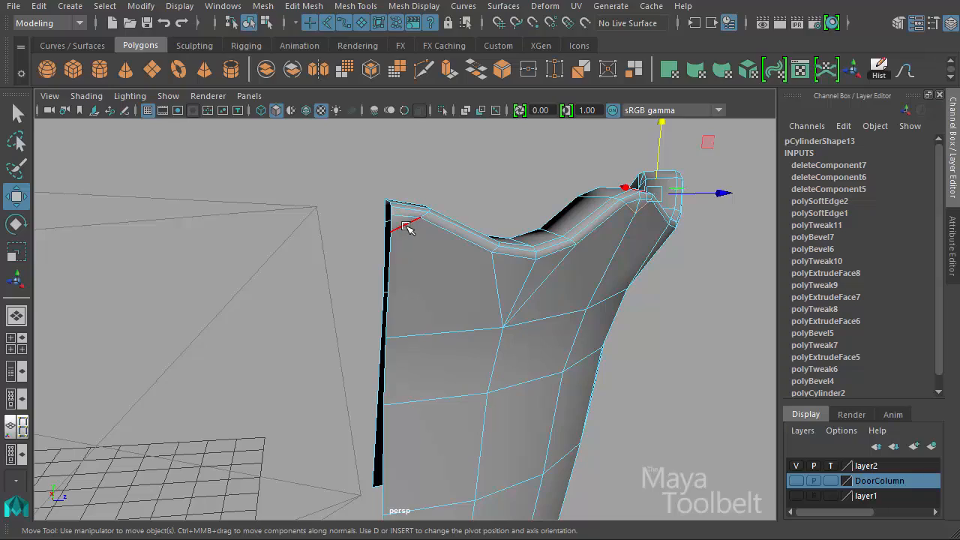
pyautogui.keyDown('shift'); pyautogui.click(407, 227); pyautogui.keyUp('shift')
pyautogui.keyDown('alt'); pyautogui.moveTo(658, 275); pyautogui.dragTo(252, 285); pyautogui.keyUp('alt')
pyautogui.keyDown('shift'); pyautogui.click(150, 204); pyautogui.keyUp('shift')
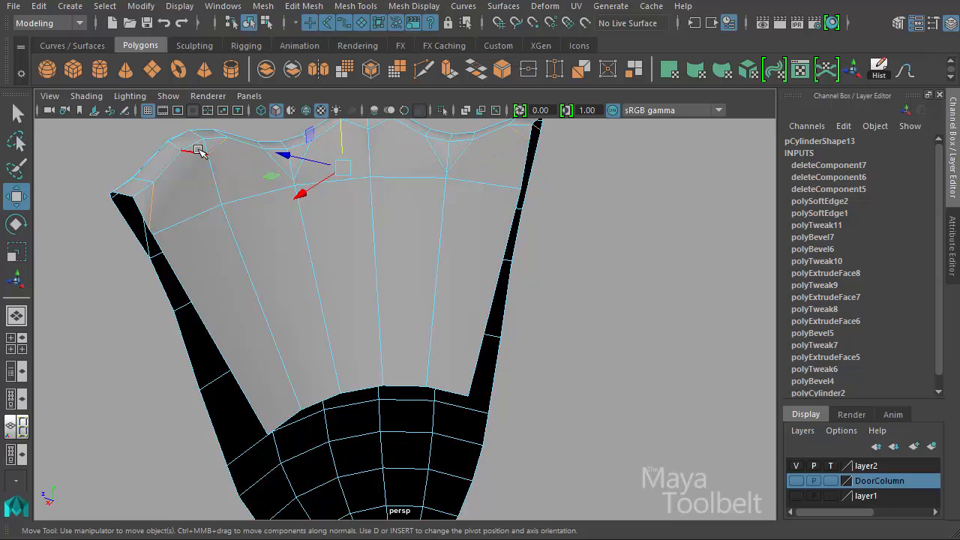
pyautogui.keyDown('alt'); pyautogui.moveTo(376, 284); pyautogui.dragTo(413, 292); pyautogui.keyUp('alt')
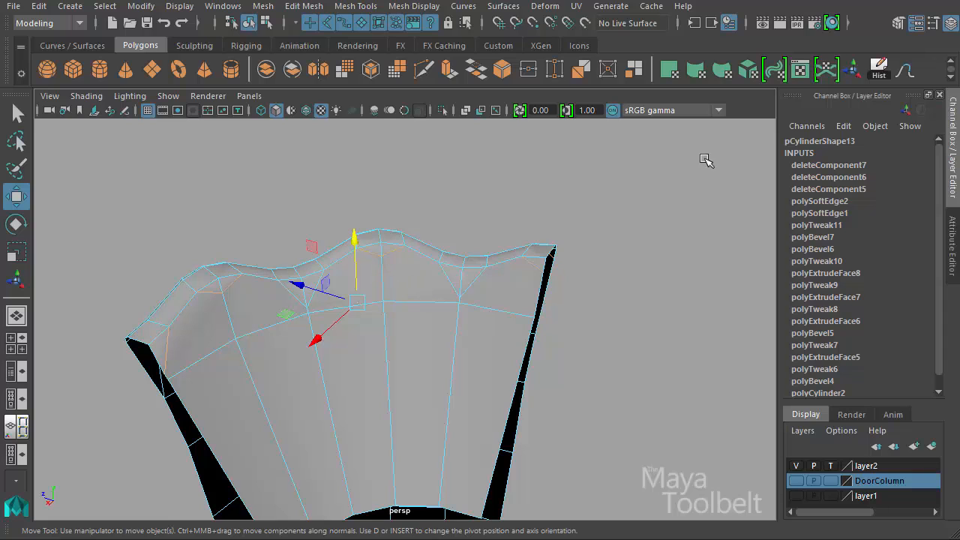
pyautogui.click(299, 7)
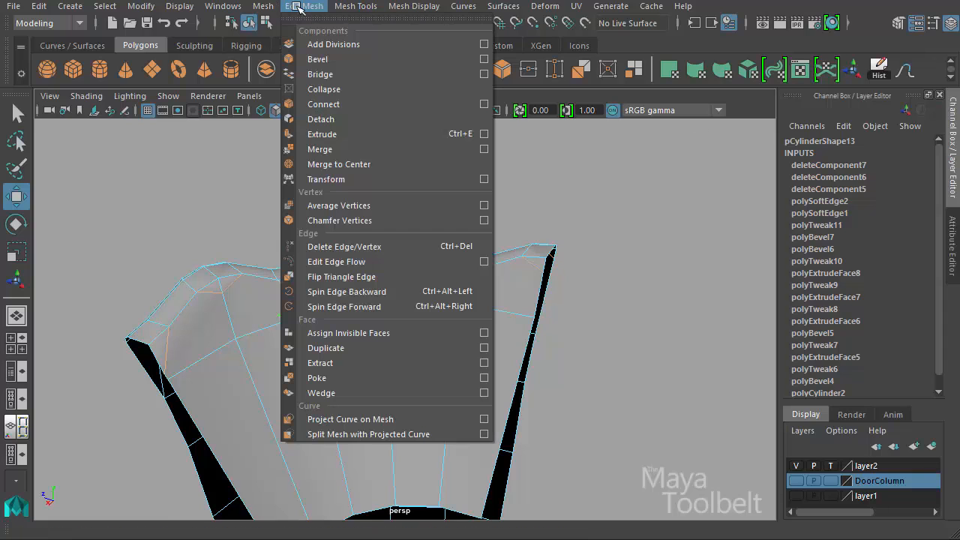
pyautogui.click(361, 247)
# With Multi-Cut, add edges across the base of each scallop on the quarter cup's outer side, joining the corners beside the valleys
pyautogui.keyDown('alt'); pyautogui.moveTo(606, 293); pyautogui.dragTo(502, 301); pyautogui.keyUp('alt')
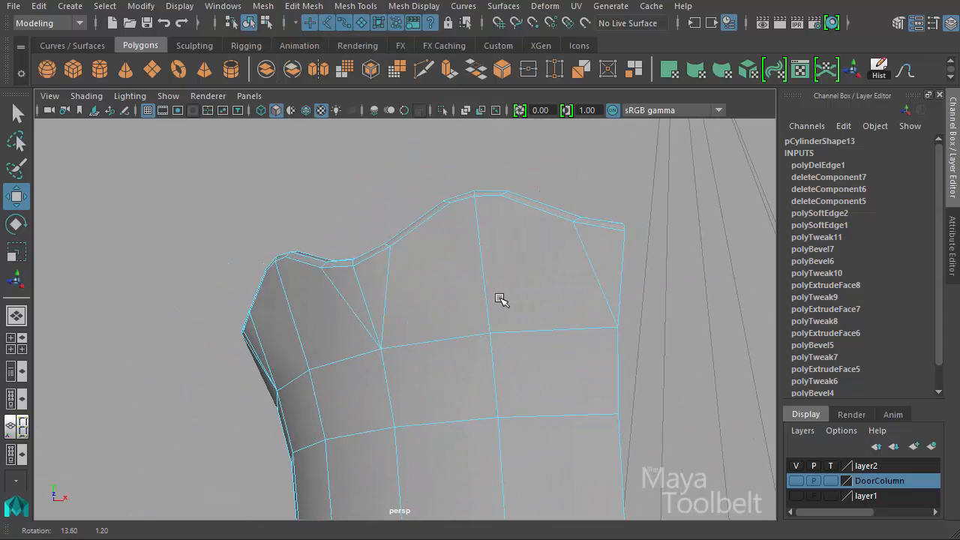
pyautogui.click(367, 4)
pyautogui.click(375, 145)
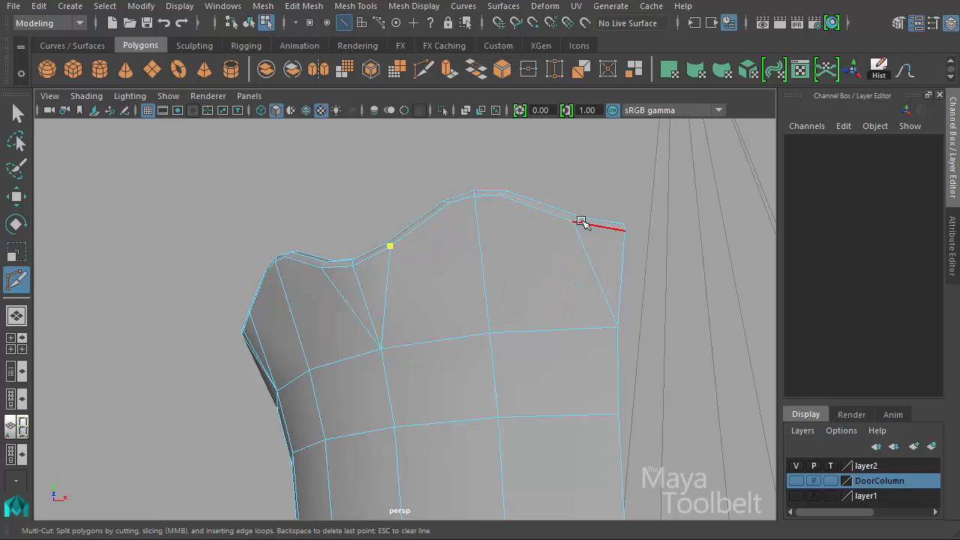
pyautogui.keyDown('alt'); pyautogui.moveTo(463, 297); pyautogui.dragTo(542, 294); pyautogui.keyUp('alt')
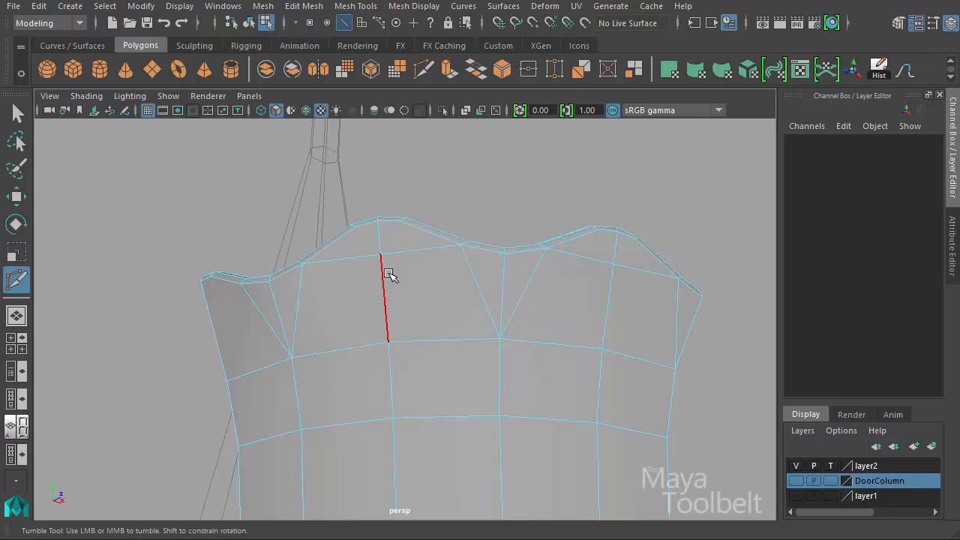
pyautogui.keyDown('alt'); pyautogui.moveTo(381, 314); pyautogui.dragTo(418, 258); pyautogui.keyUp('alt')
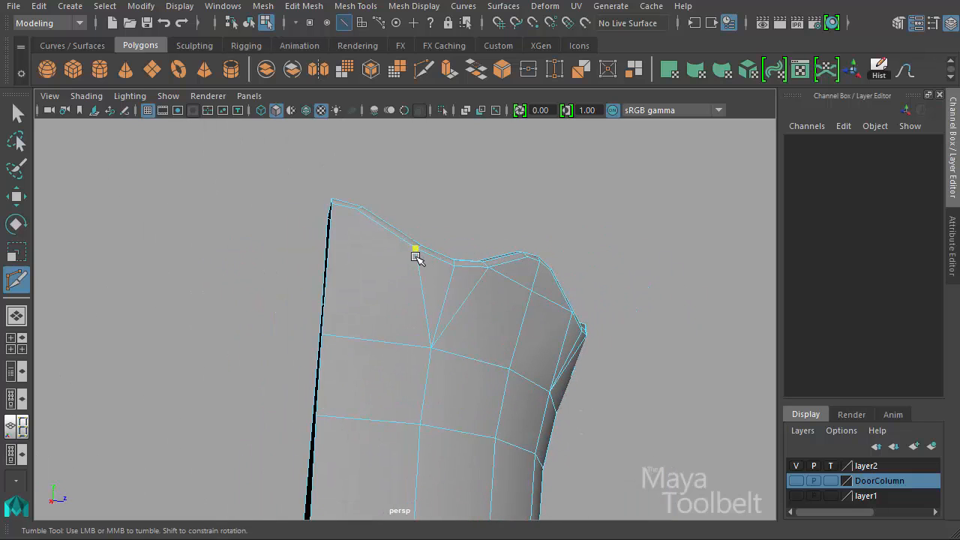
pyautogui.keyDown('alt'); pyautogui.moveTo(328, 238); pyautogui.dragTo(208, 279); pyautogui.keyUp('alt')
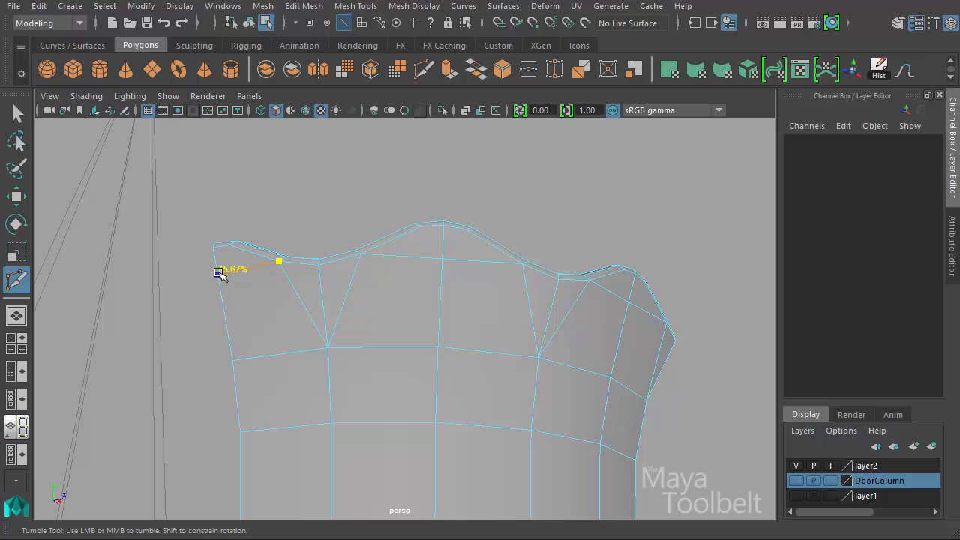
pyautogui.press('w')
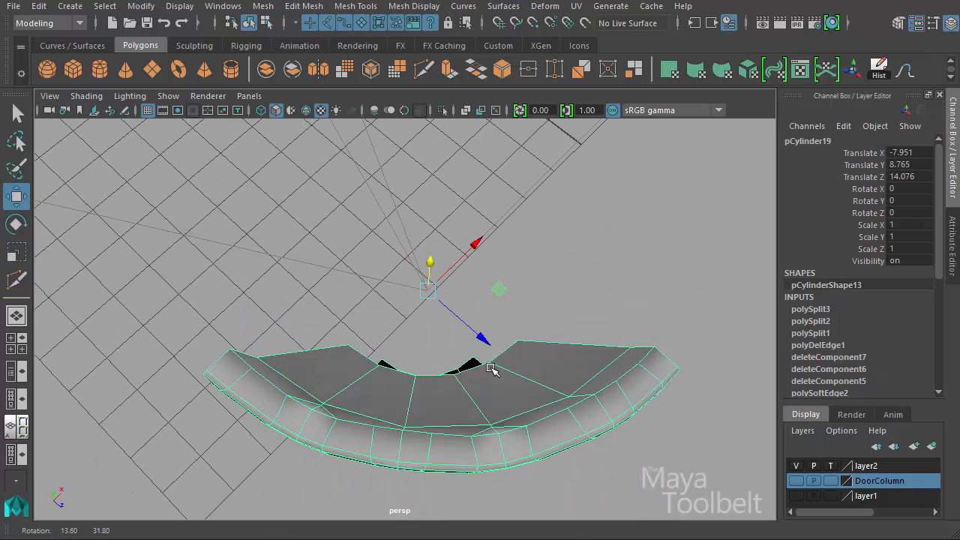
# Duplicate the quarter cup and mirror the copy by setting its Scale X to -1
pyautogui.keyDown('alt'); pyautogui.moveTo(489, 368); pyautogui.dragTo(440, 365); pyautogui.keyUp('alt')
pyautogui.hotkey('ctrl', 'd')
pyautogui.press('e')
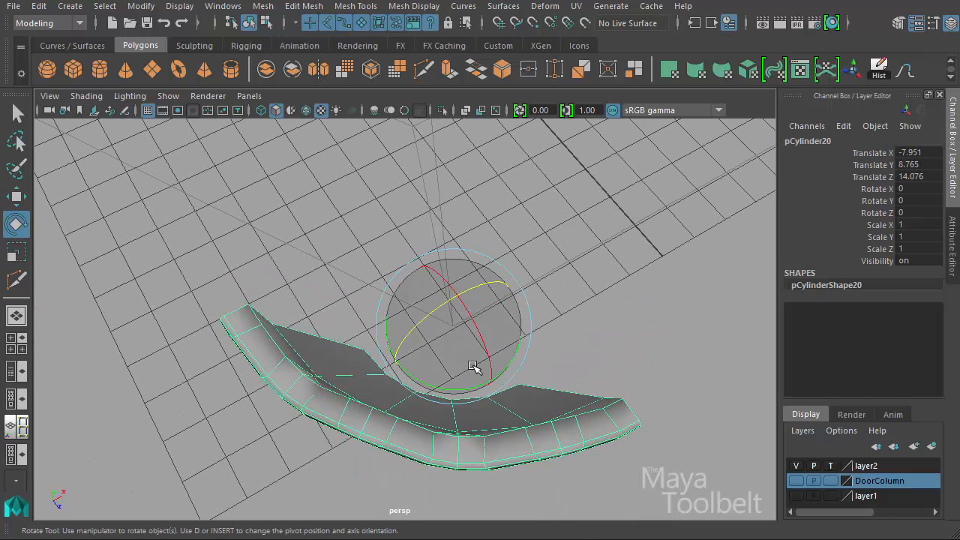
pyautogui.press('w')
pyautogui.keyDown('alt'); pyautogui.moveTo(499, 387); pyautogui.dragTo(540, 323); pyautogui.keyUp('alt')
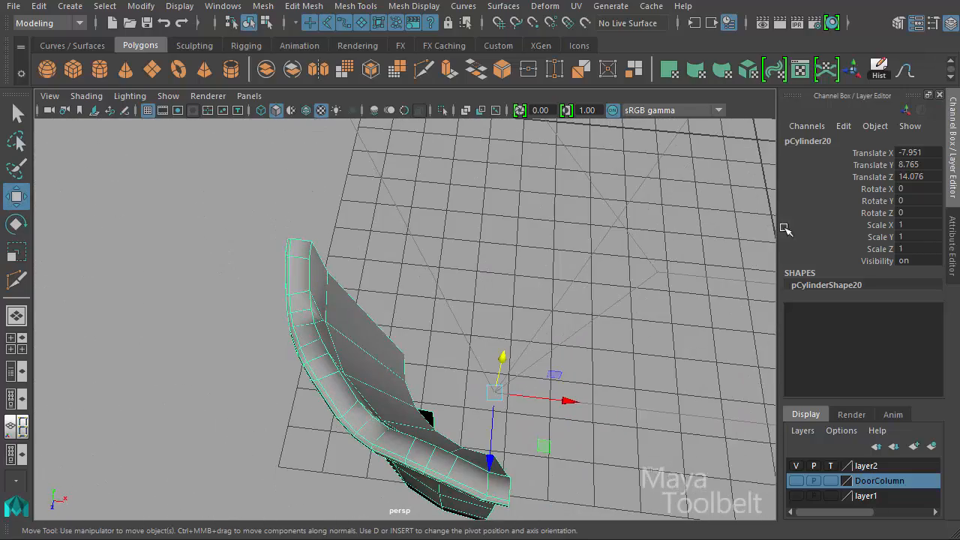
pyautogui.click(919, 227)
pyautogui.write('-1')
pyautogui.press('Return')
# Add the original quarter to the selection and combine both quarters into one mesh
pyautogui.keyDown('alt'); pyautogui.moveTo(644, 334); pyautogui.dragTo(599, 384); pyautogui.keyUp('alt')
pyautogui.keyDown('shift'); pyautogui.click(462, 417); pyautogui.keyUp('shift')
pyautogui.keyDown('alt'); pyautogui.moveTo(461, 417); pyautogui.dragTo(405, 353); pyautogui.keyUp('alt')
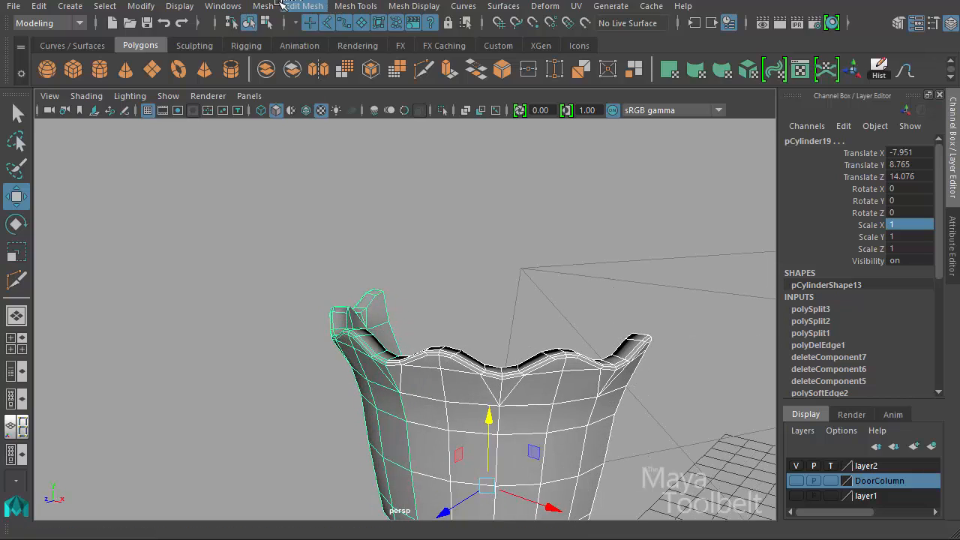
pyautogui.keyDown('alt'); pyautogui.moveTo(585, 296); pyautogui.dragTo(488, 259); pyautogui.keyUp('alt')
pyautogui.click(263, 6)
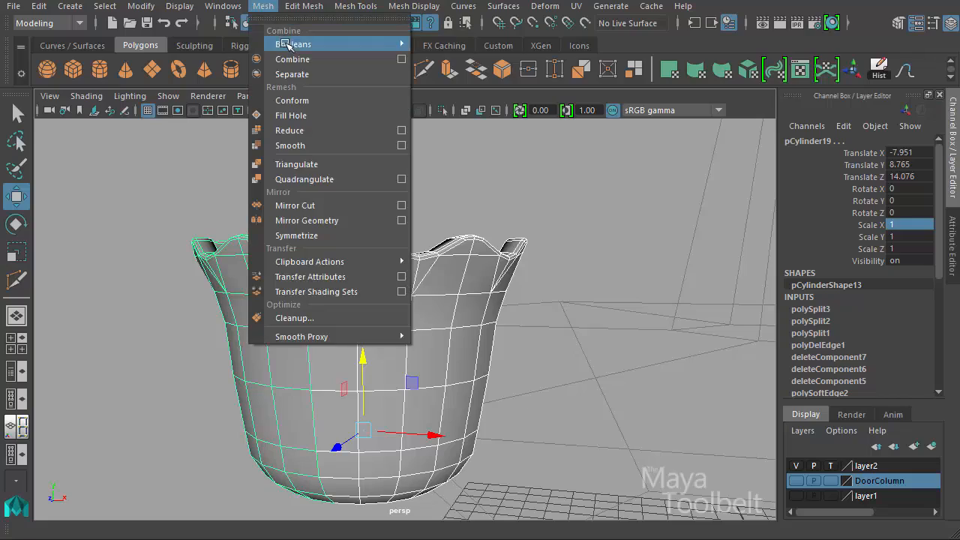
pyautogui.click(293, 59)
# Merge the vertices along the seam between the two quarters and return to object mode
pyautogui.moveTo(397, 266); pyautogui.dragTo(324, 266, button='right')
pyautogui.moveTo(311, 217); pyautogui.dragTo(409, 533)
pyautogui.keyDown('alt'); pyautogui.moveTo(461, 353); pyautogui.dragTo(492, 319); pyautogui.keyUp('alt')
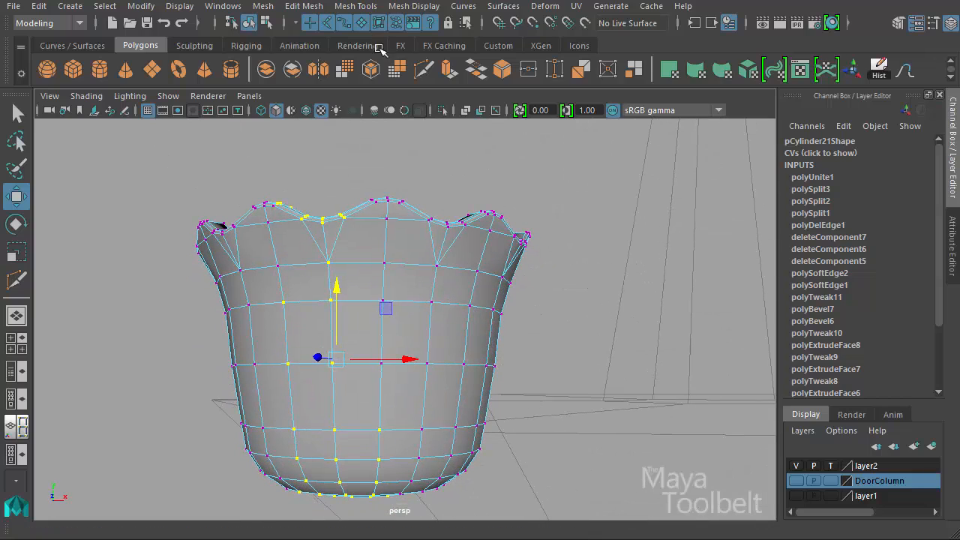
pyautogui.click(305, 6)
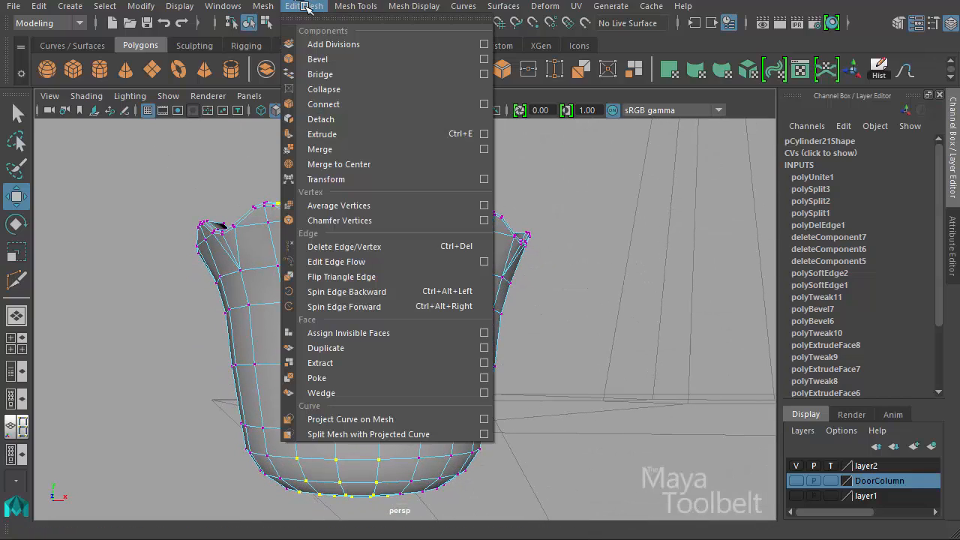
pyautogui.click(337, 150)
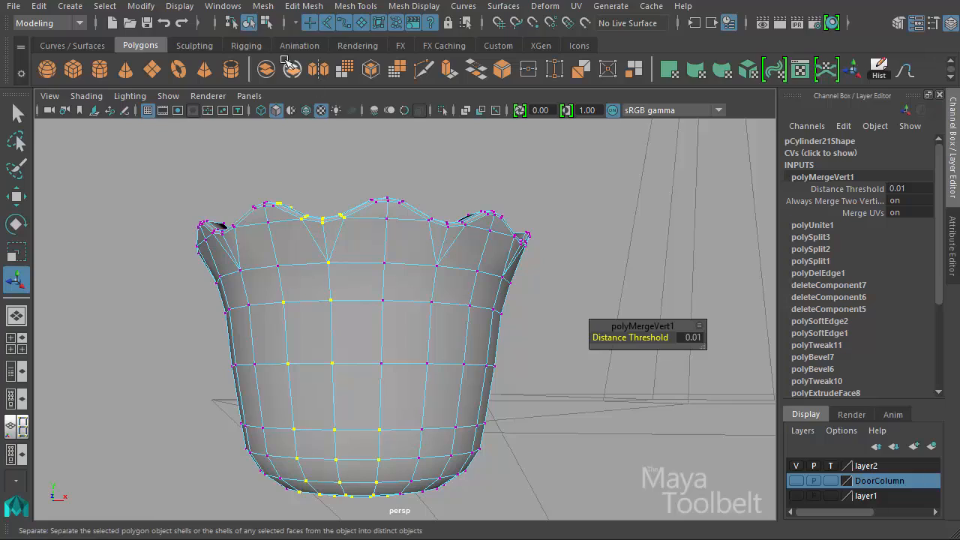
pyautogui.click(254, 23)
pyautogui.press('w')
# Center the half cup's pivot and snap it to the plane of its open cut side
pyautogui.keyDown('alt'); pyautogui.moveTo(476, 326); pyautogui.dragTo(375, 373); pyautogui.keyUp('alt')
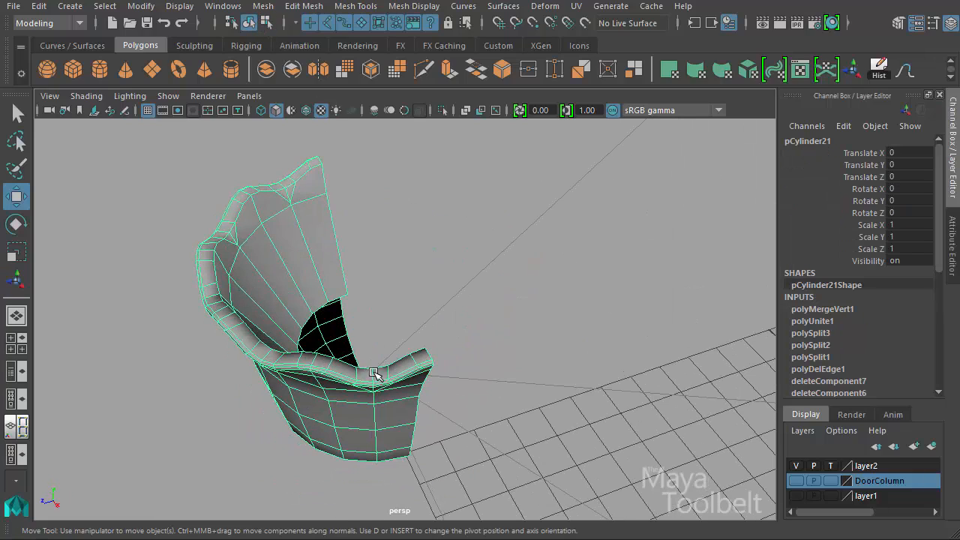
pyautogui.moveTo(442, 336)
pyautogui.keyDown('alt'); pyautogui.mouseDown()
pyautogui.moveTo(420, 369)
pyautogui.moveTo(439, 341)
pyautogui.mouseUp(); pyautogui.keyUp('alt')
pyautogui.click(141, 6)
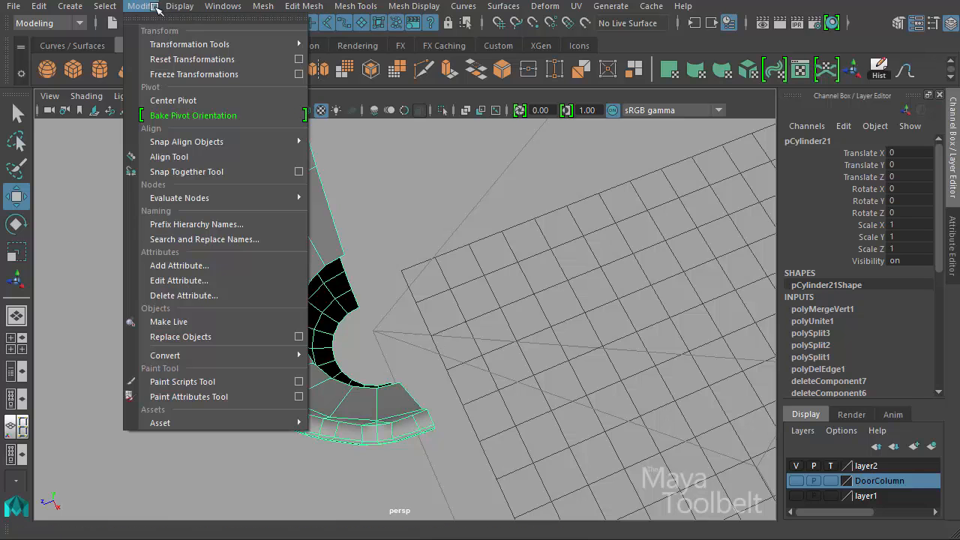
pyautogui.click(175, 97)
pyautogui.keyDown('alt'); pyautogui.moveTo(371, 268); pyautogui.dragTo(312, 261); pyautogui.keyUp('alt')
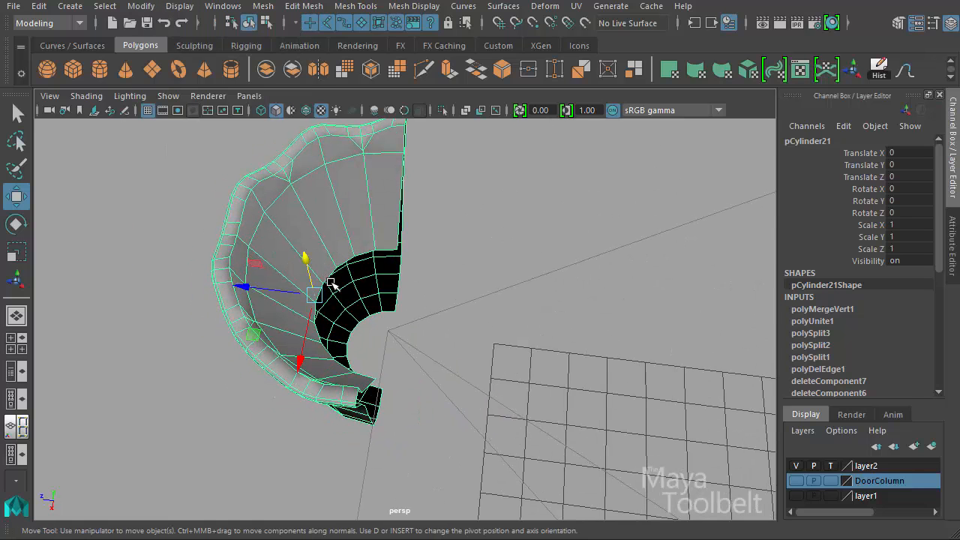
pyautogui.press('d')
pyautogui.moveTo(248, 287); pyautogui.dragTo(423, 237)
pyautogui.press('v')
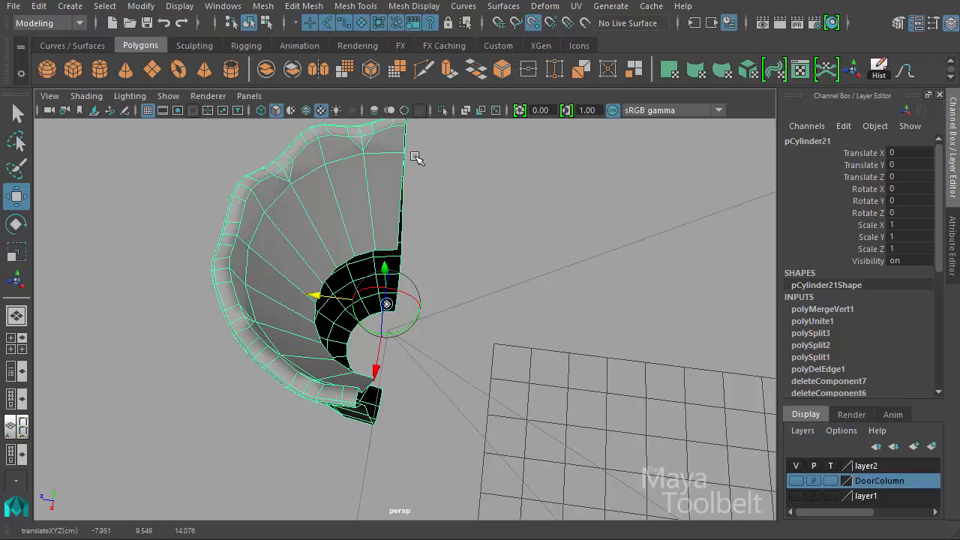
# Duplicate the half cup and mirror the copy by setting its Scale Z to -1
pyautogui.keyDown('alt'); pyautogui.moveTo(510, 296); pyautogui.dragTo(566, 256); pyautogui.keyUp('alt')
pyautogui.hotkey('ctrl', 'd')
pyautogui.click(914, 243)
pyautogui.write('-')
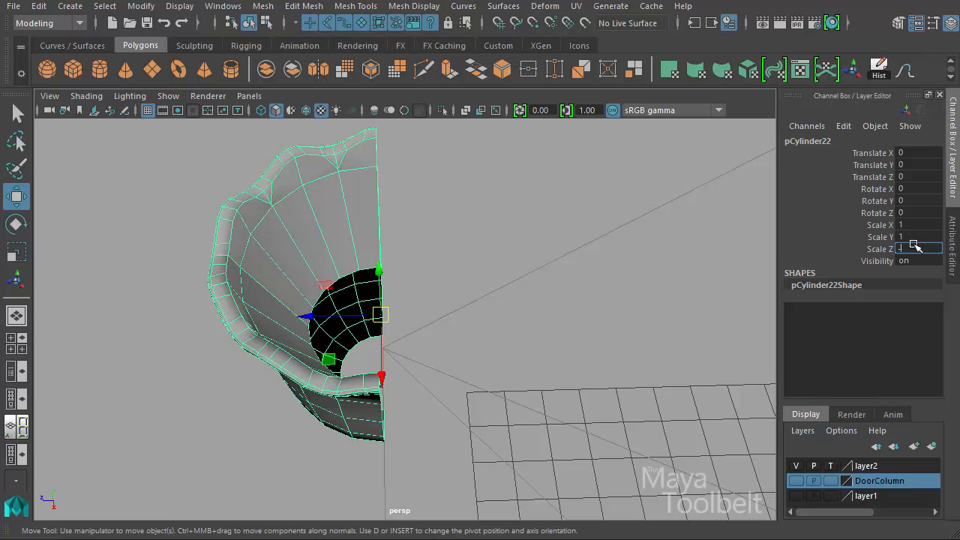
pyautogui.write('1')
pyautogui.press('Return')
# Select both halves of the cup and combine them into one mesh
pyautogui.keyDown('alt'); pyautogui.moveTo(653, 222); pyautogui.dragTo(425, 411); pyautogui.keyUp('alt')
pyautogui.keyDown('alt'); pyautogui.moveTo(292, 270); pyautogui.dragTo(448, 235); pyautogui.keyUp('alt')
pyautogui.click(264, 6)
pyautogui.click(300, 57)
# Select the vertices along the seam between the two halves, merge them, and return to object mode
pyautogui.moveTo(448, 235); pyautogui.dragTo(371, 230, button='right')
pyautogui.keyDown('alt'); pyautogui.moveTo(372, 230); pyautogui.dragTo(398, 179); pyautogui.keyUp('alt')
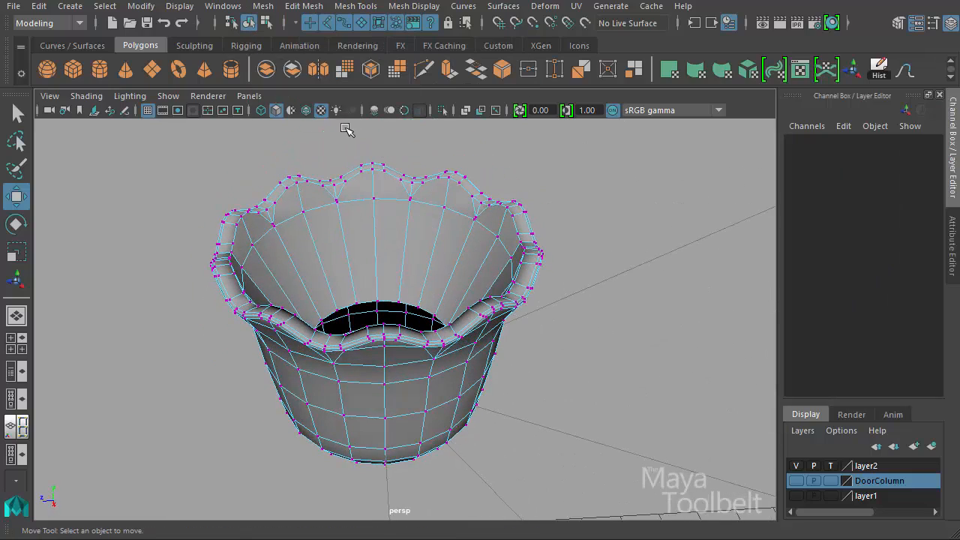
pyautogui.moveTo(409, 503); pyautogui.dragTo(411, 501)
pyautogui.keyDown('alt'); pyautogui.moveTo(484, 471); pyautogui.dragTo(501, 442); pyautogui.keyUp('alt')
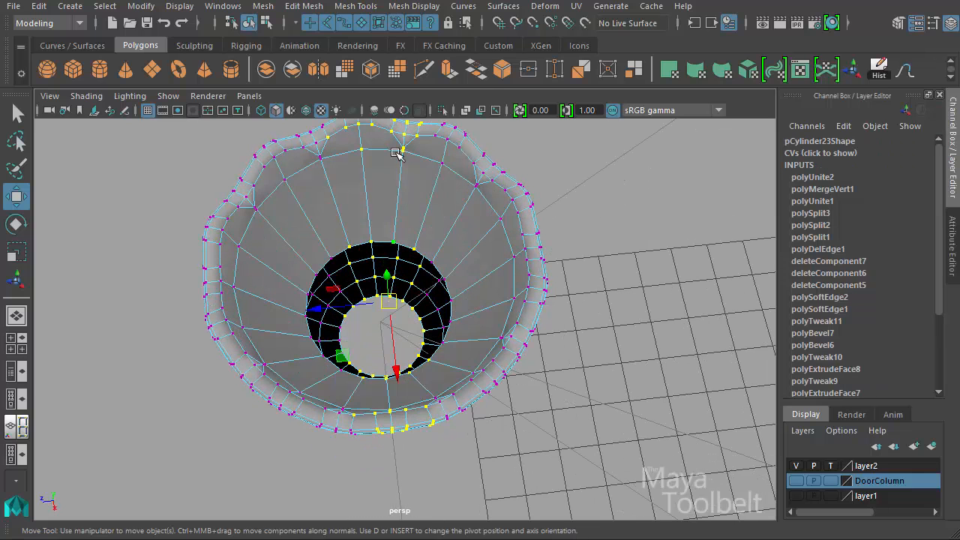
pyautogui.click(307, 6)
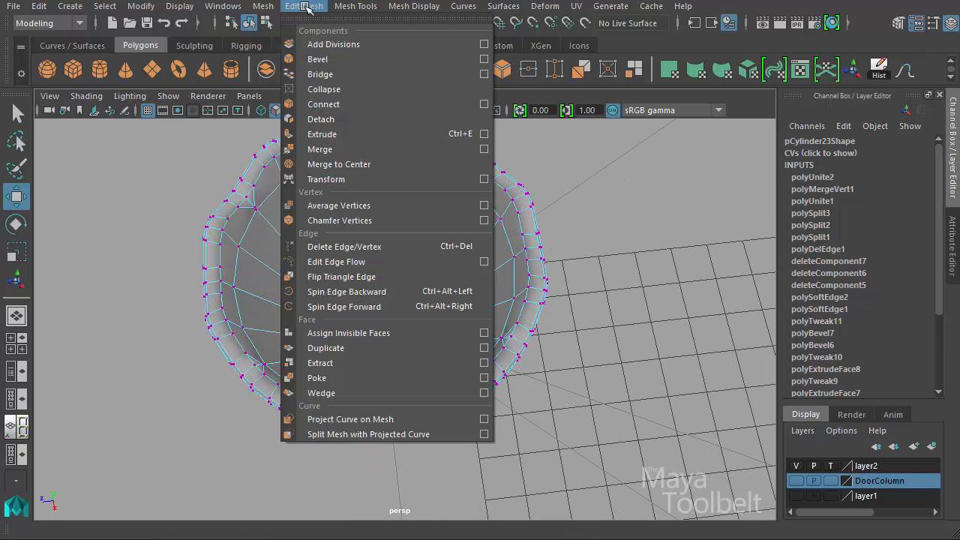
pyautogui.click(330, 149)
pyautogui.click(259, 22)
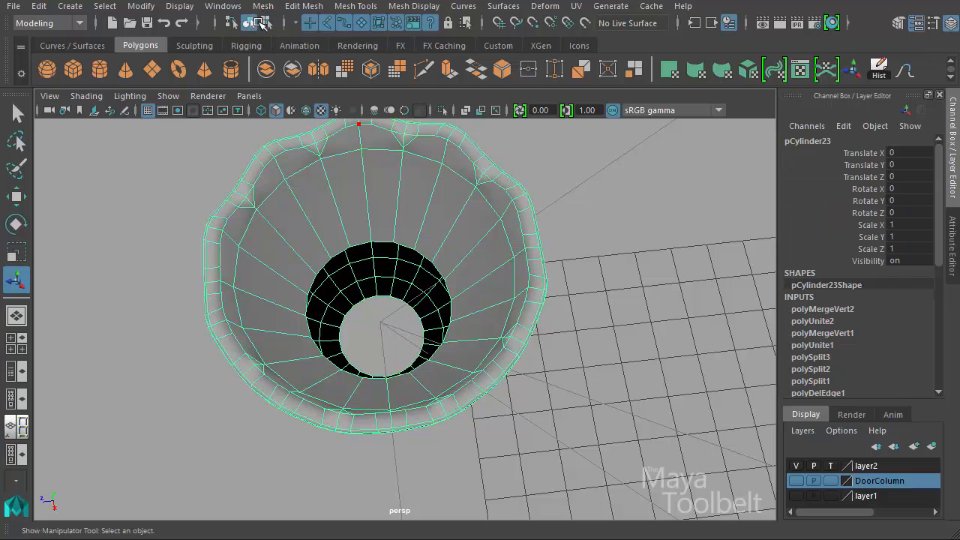
# Soften the edges of the whole cup and check its shading inside and out
pyautogui.click(401, 6)
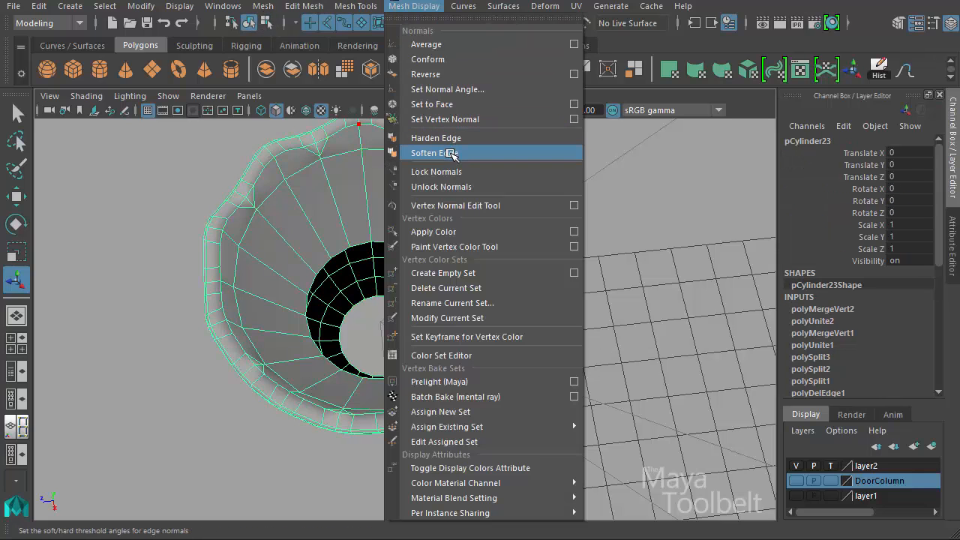
pyautogui.click(424, 152)
pyautogui.click(643, 327)
pyautogui.keyDown('alt'); pyautogui.moveTo(643, 328); pyautogui.dragTo(698, 190); pyautogui.keyUp('alt')
pyautogui.click(433, 308)
pyautogui.keyDown('alt'); pyautogui.moveTo(508, 321); pyautogui.dragTo(282, 201); pyautogui.keyUp('alt')
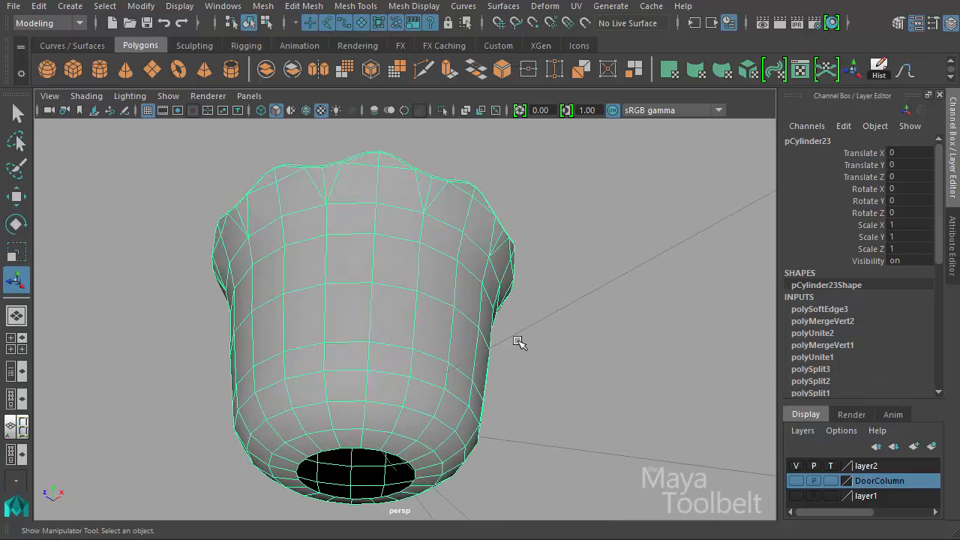
pyautogui.keyDown('alt'); pyautogui.moveTo(519, 343); pyautogui.dragTo(528, 394); pyautogui.keyUp('alt')
pyautogui.click(633, 274)
pyautogui.click(502, 192)
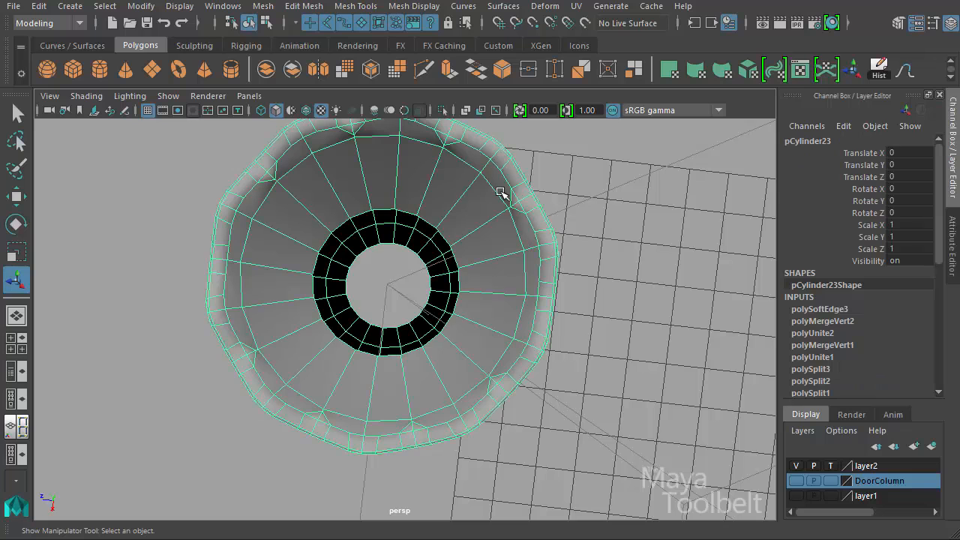
pyautogui.keyDown('alt'); pyautogui.moveTo(401, 141); pyautogui.dragTo(370, 190); pyautogui.keyUp('alt')
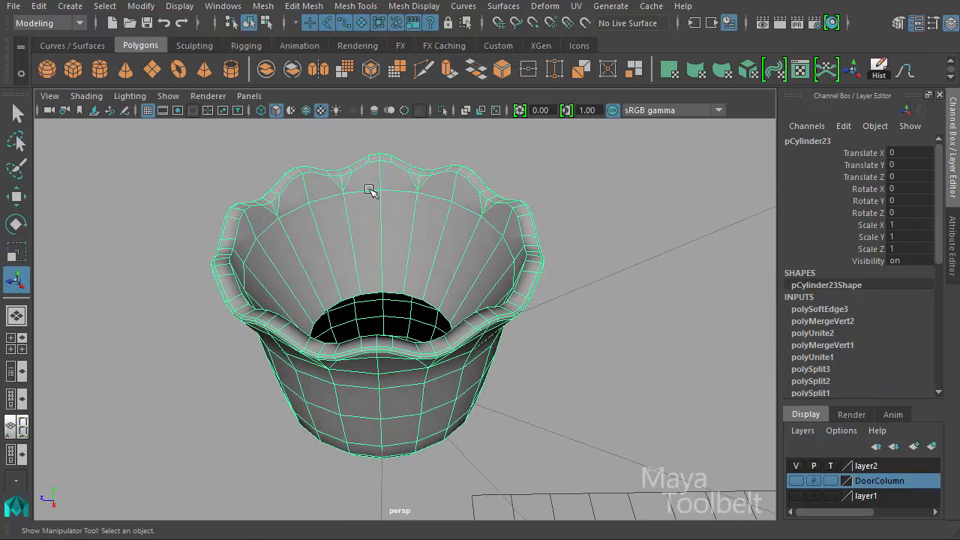
# Select the edge loop inside the cup below the scallops, lower it slightly and scale it in a little
pyautogui.moveTo(338, 234); pyautogui.dragTo(343, 194, button='right')
pyautogui.doubleClick(332, 197)
pyautogui.press('w')
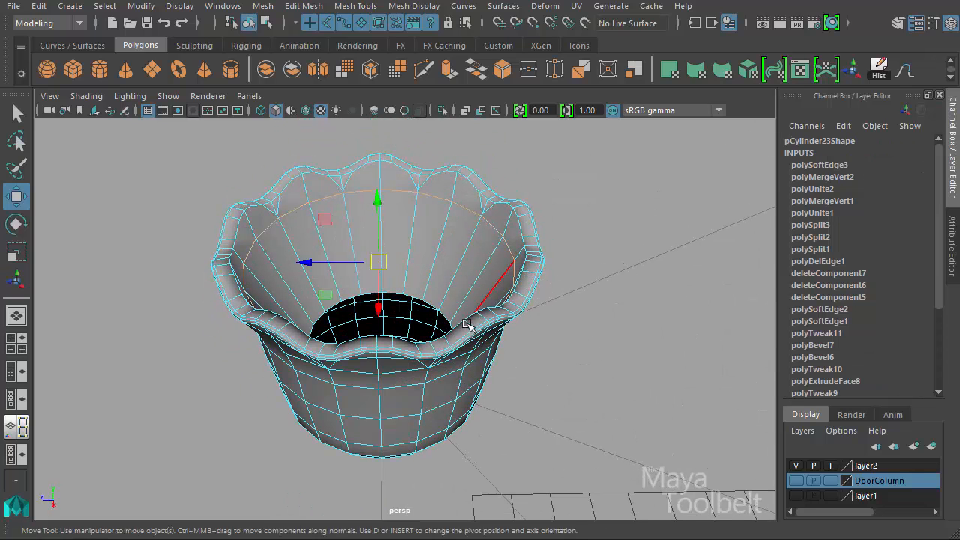
pyautogui.press('r')
pyautogui.press('w')
pyautogui.moveTo(379, 212); pyautogui.dragTo(380, 214)
pyautogui.press('r')
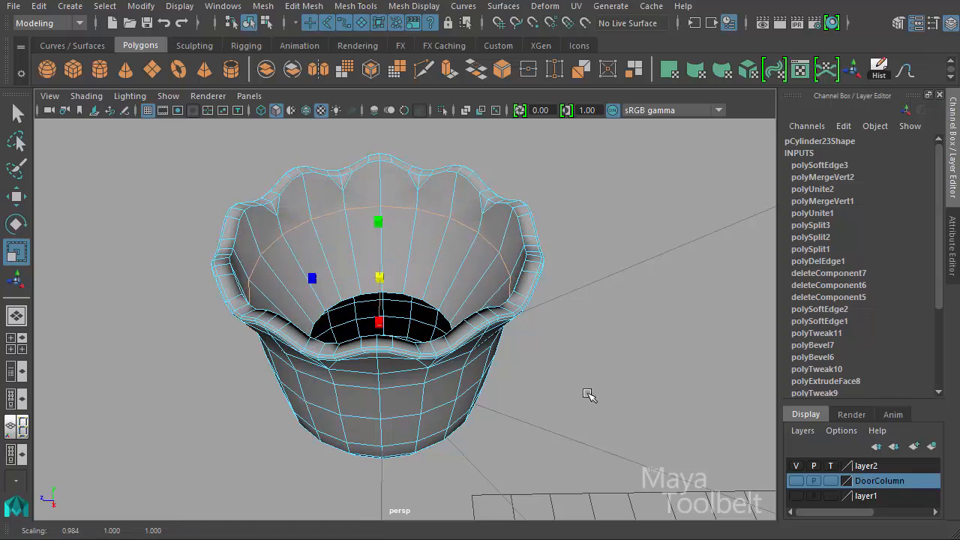
pyautogui.keyDown('alt'); pyautogui.moveTo(576, 398); pyautogui.dragTo(343, 181); pyautogui.keyUp('alt')
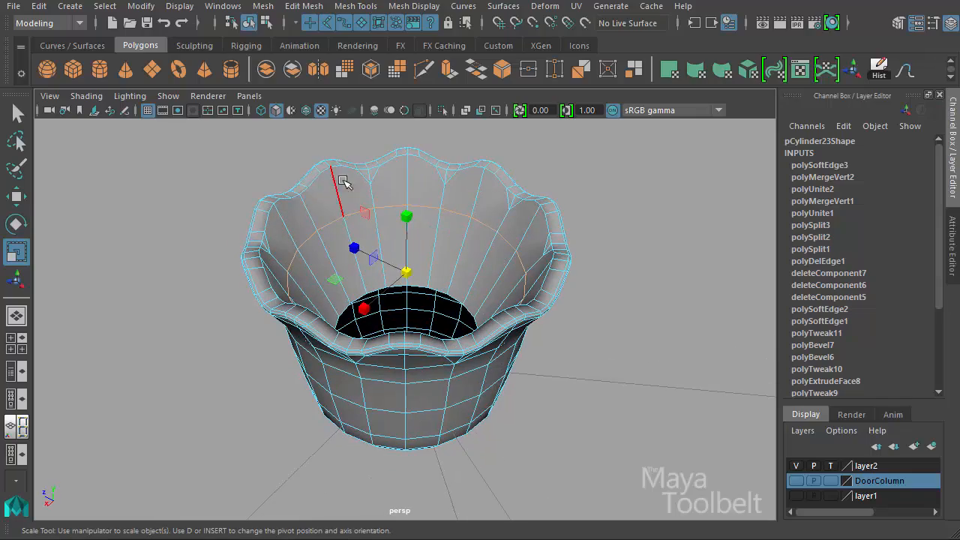
# Check the cup's rim and underside, return to object mode and deselect the cup
pyautogui.keyDown('alt'); pyautogui.moveTo(449, 239); pyautogui.dragTo(639, 322); pyautogui.keyUp('alt')
pyautogui.keyDown('alt'); pyautogui.moveTo(638, 322); pyautogui.dragTo(659, 393, button='right'); pyautogui.keyUp('alt')
pyautogui.keyDown('alt'); pyautogui.moveTo(657, 392); pyautogui.dragTo(665, 284); pyautogui.keyUp('alt')
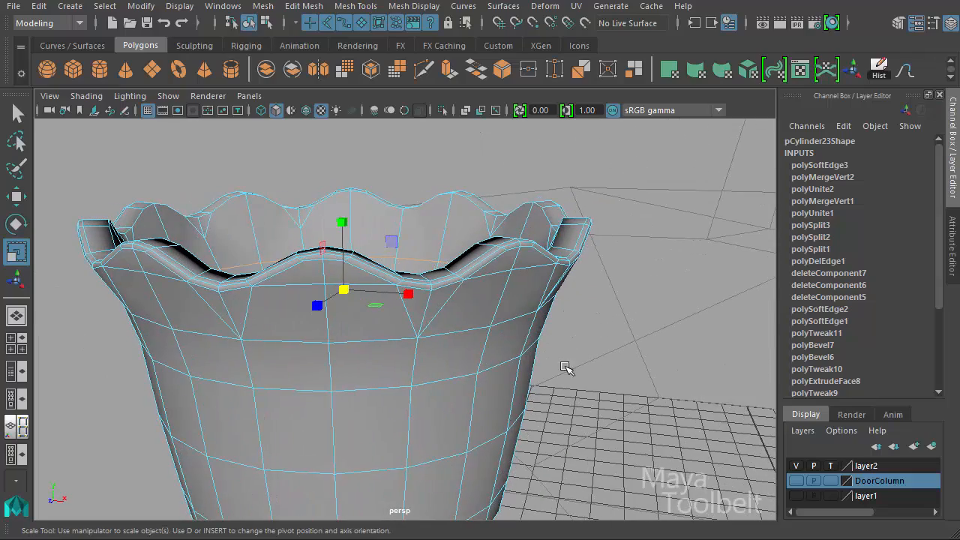
pyautogui.keyDown('alt'); pyautogui.moveTo(505, 427); pyautogui.dragTo(514, 368); pyautogui.keyUp('alt')
pyautogui.keyDown('alt'); pyautogui.moveTo(514, 368); pyautogui.dragTo(412, 337, button='right'); pyautogui.keyUp('alt')
pyautogui.keyDown('alt'); pyautogui.moveTo(412, 336); pyautogui.dragTo(430, 332); pyautogui.keyUp('alt')
pyautogui.press('w')
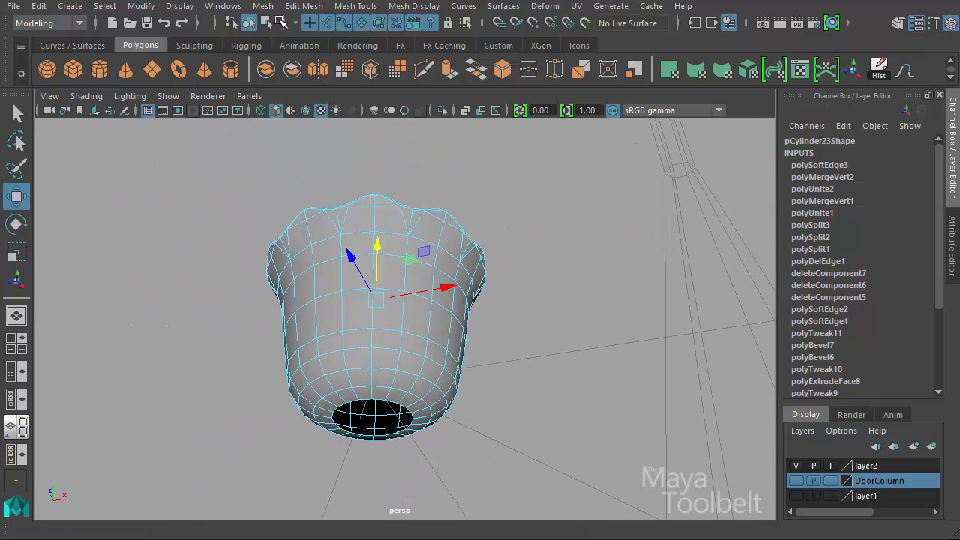
pyautogui.click(266, 23)
pyautogui.click(250, 23)
pyautogui.click(534, 178)
# Move the cup horizontally to Translate X 7.951 and Translate Z 0.187
pyautogui.keyDown('alt'); pyautogui.moveTo(535, 177); pyautogui.dragTo(652, 403); pyautogui.keyUp('alt')
pyautogui.keyDown('alt'); pyautogui.moveTo(652, 403); pyautogui.dragTo(295, 341, button='right'); pyautogui.keyUp('alt')
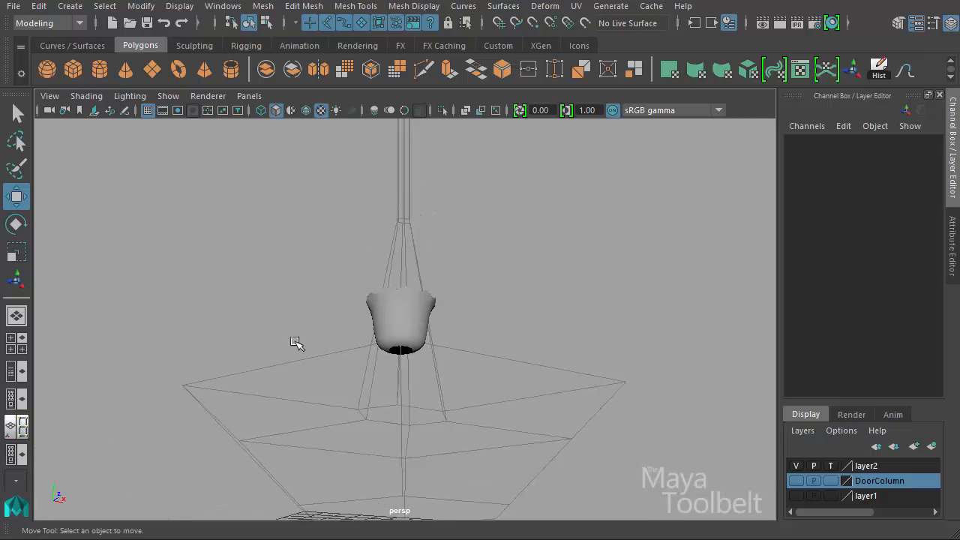
pyautogui.keyDown('alt'); pyautogui.moveTo(296, 343); pyautogui.dragTo(566, 330); pyautogui.keyUp('alt')
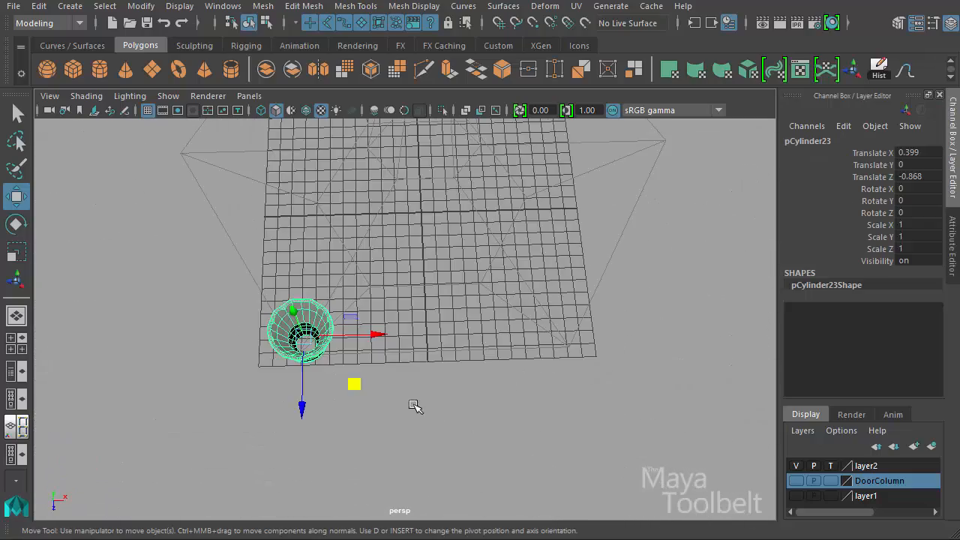
pyautogui.moveTo(379, 334); pyautogui.dragTo(237, 378)
pyautogui.keyDown('alt'); pyautogui.moveTo(257, 367); pyautogui.dragTo(458, 363, button='right'); pyautogui.keyUp('alt')
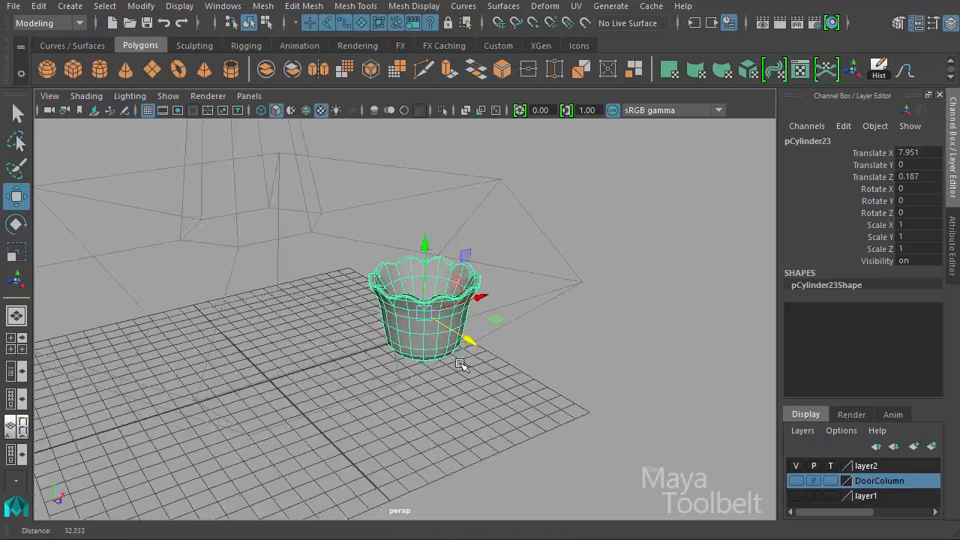
pyautogui.keyDown('alt'); pyautogui.moveTo(458, 362); pyautogui.dragTo(457, 415); pyautogui.keyUp('alt')
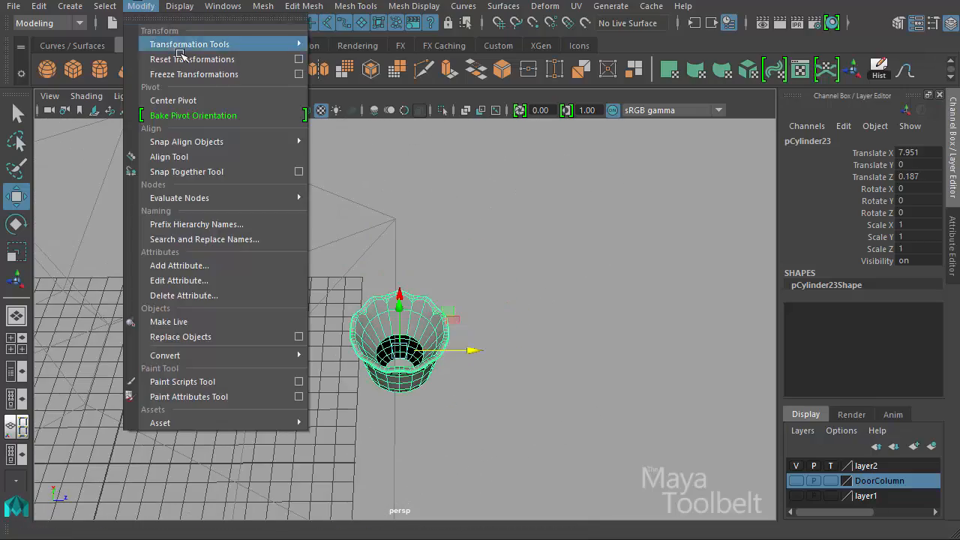
# Freeze the cup's transformations, duplicate it and move the copy to about Translate X 4.283 and Translate Z -1.333
pyautogui.click(188, 72)
pyautogui.keyDown('alt'); pyautogui.moveTo(418, 279); pyautogui.dragTo(771, 275); pyautogui.keyUp('alt')
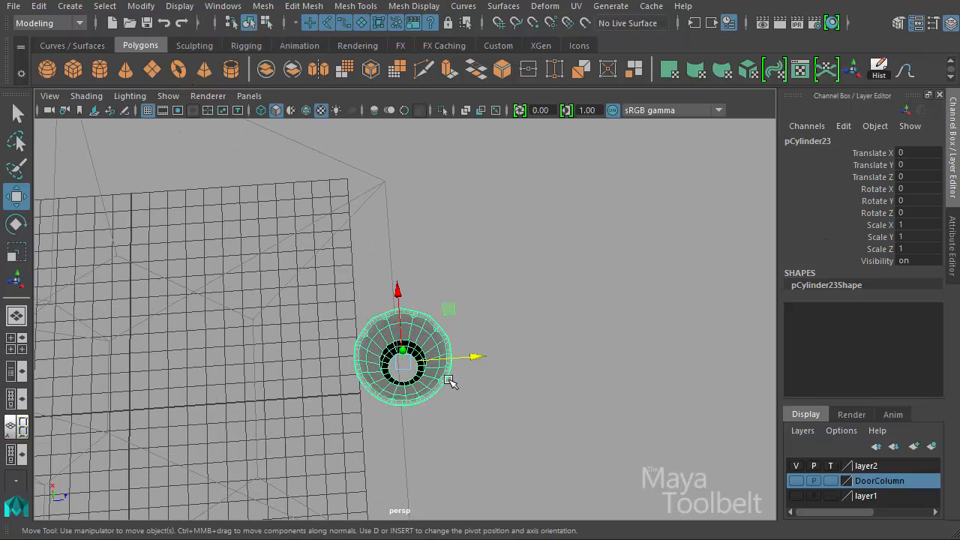
pyautogui.keyDown('alt'); pyautogui.moveTo(446, 382); pyautogui.dragTo(439, 369); pyautogui.keyUp('alt')
pyautogui.keyDown('alt'); pyautogui.moveTo(530, 379); pyautogui.dragTo(423, 328); pyautogui.keyUp('alt')
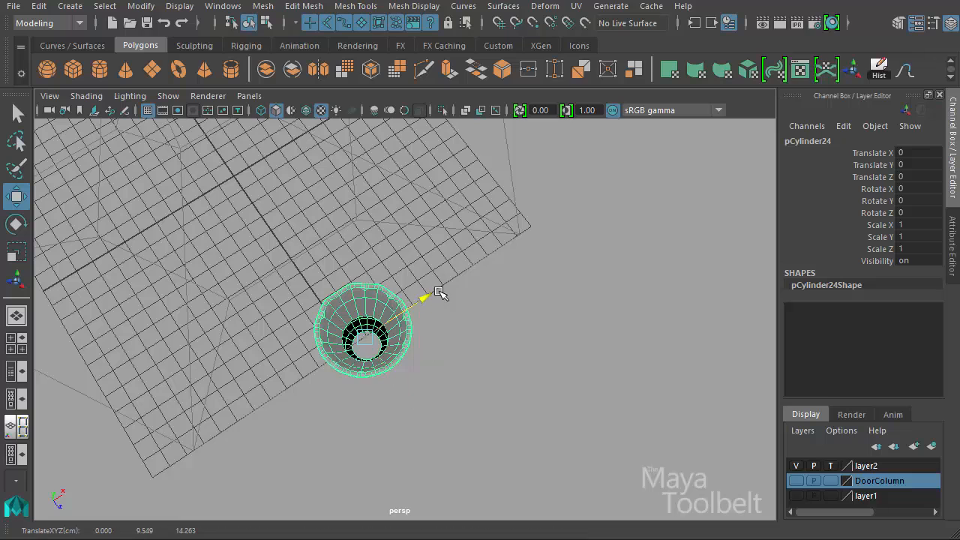
pyautogui.moveTo(435, 293); pyautogui.dragTo(527, 262)
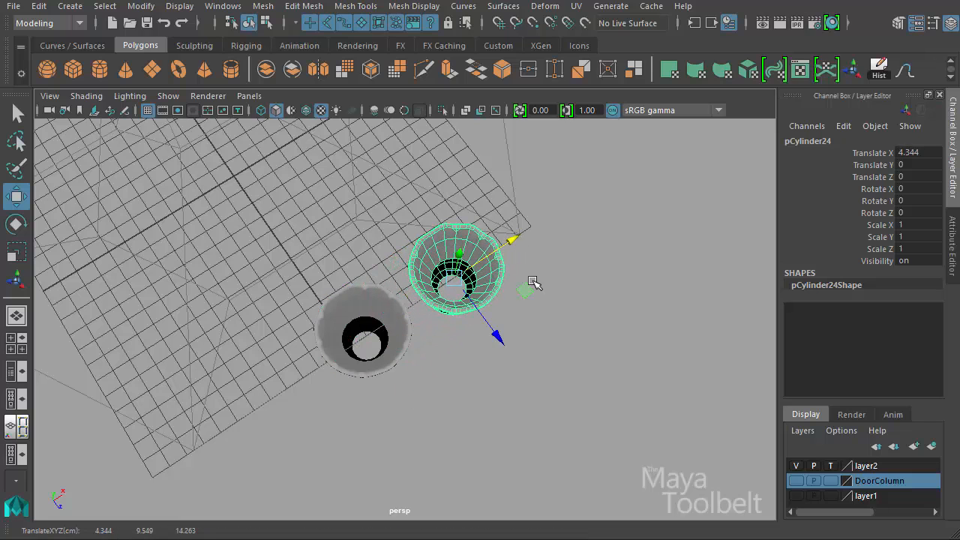
pyautogui.moveTo(496, 335); pyautogui.dragTo(480, 304)
# Set the copied cup's Translate Z to -1.5 and its Translate X to 4.25
pyautogui.keyDown('alt'); pyautogui.moveTo(425, 364); pyautogui.dragTo(365, 183); pyautogui.keyUp('alt')
pyautogui.keyDown('alt'); pyautogui.moveTo(489, 245); pyautogui.dragTo(783, 184); pyautogui.keyUp('alt')
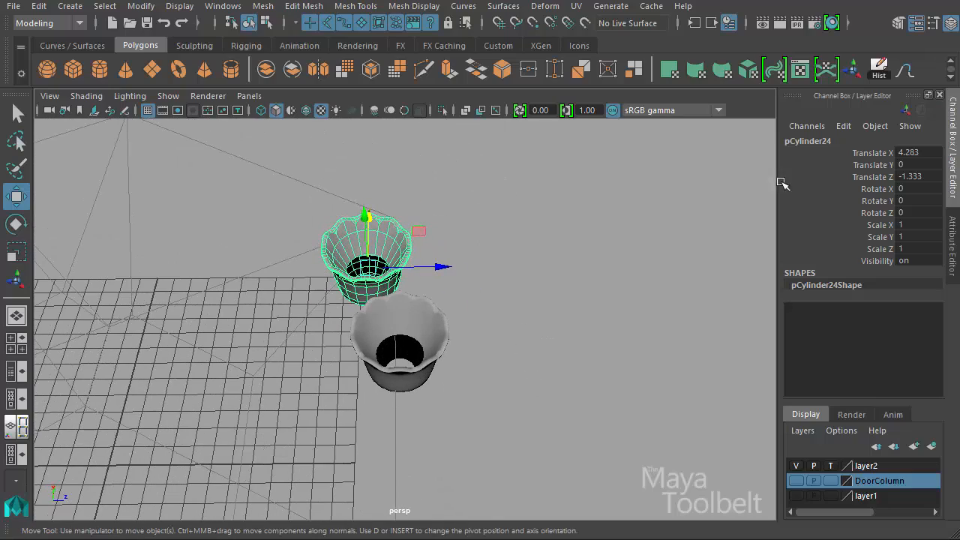
pyautogui.click(924, 176)
pyautogui.write('1.5')
pyautogui.press('Return')
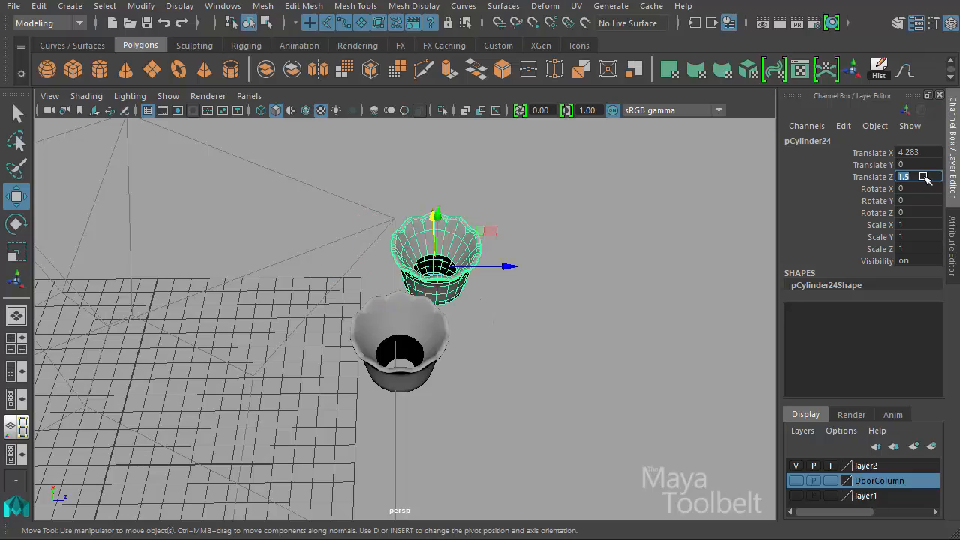
pyautogui.write('-1.5')
pyautogui.press('Return')
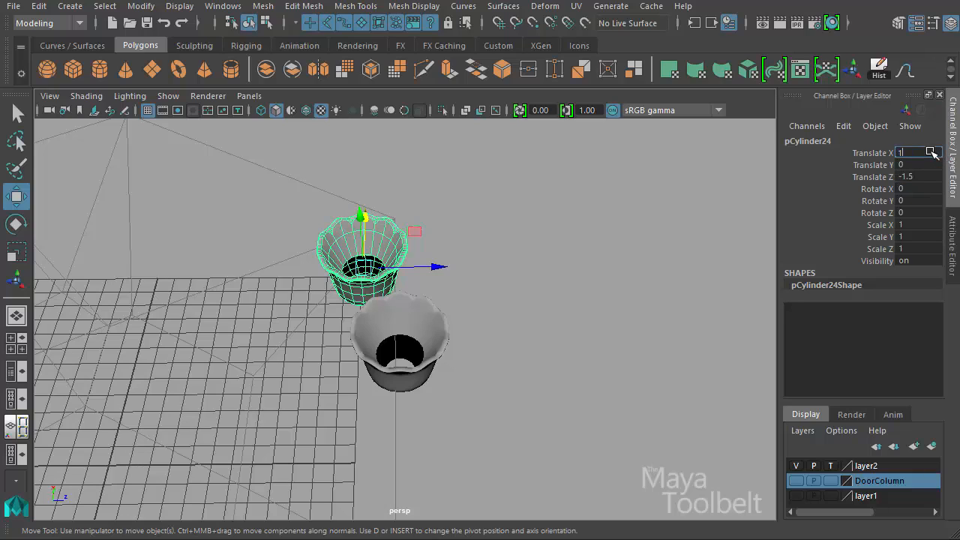
pyautogui.click(932, 152)
pyautogui.write('1.25')
pyautogui.press('Return')
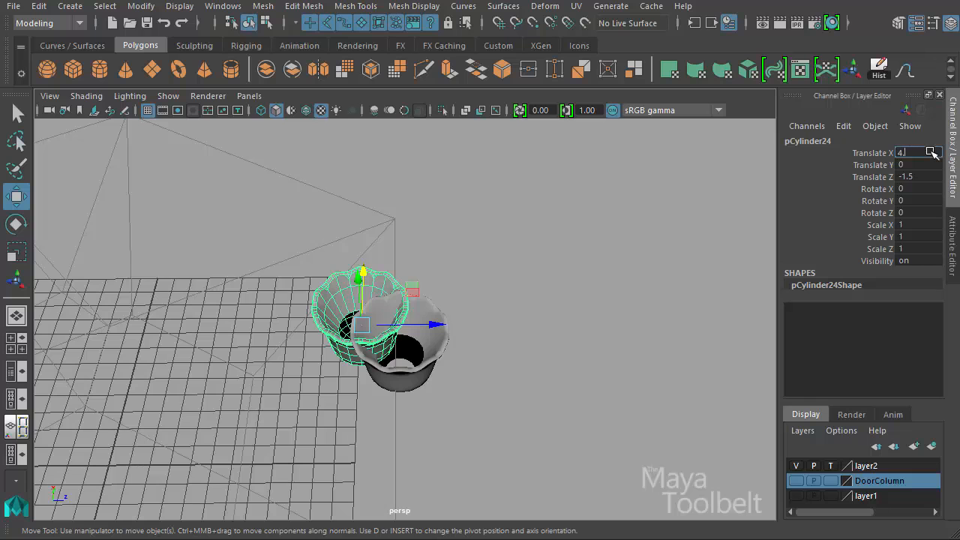
pyautogui.press('Return')
# Duplicate the original cup again, move the copy to the opposite side and set its Translate X to -4.25
pyautogui.keyDown('alt'); pyautogui.moveTo(521, 373); pyautogui.dragTo(433, 347); pyautogui.keyUp('alt')
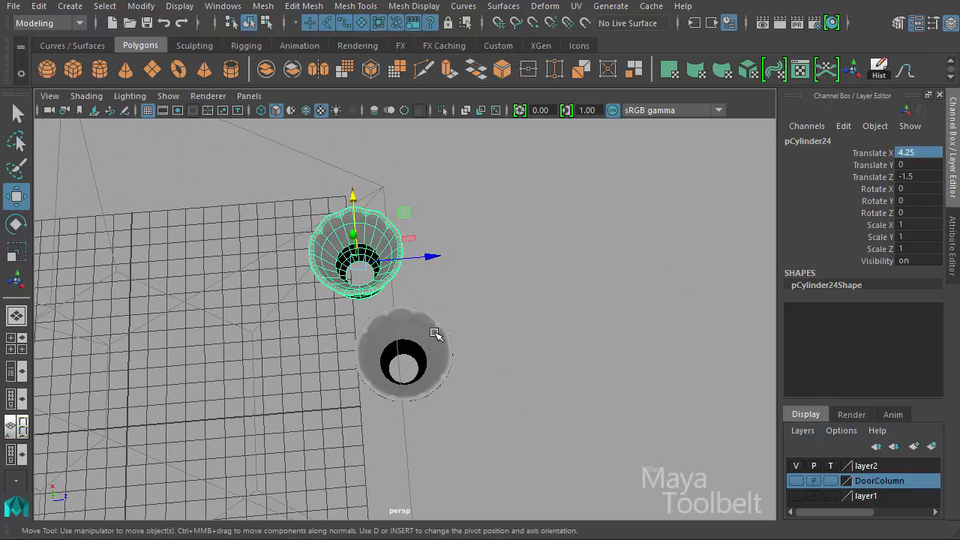
pyautogui.keyDown('alt'); pyautogui.moveTo(583, 353); pyautogui.dragTo(511, 341); pyautogui.keyUp('alt')
pyautogui.click(394, 346)
pyautogui.keyDown('alt'); pyautogui.moveTo(469, 374); pyautogui.dragTo(408, 377); pyautogui.keyUp('alt')
pyautogui.moveTo(427, 309); pyautogui.dragTo(311, 335)
pyautogui.keyDown('alt'); pyautogui.moveTo(311, 334); pyautogui.dragTo(488, 335); pyautogui.keyUp('alt')
pyautogui.doubleClick(928, 152)
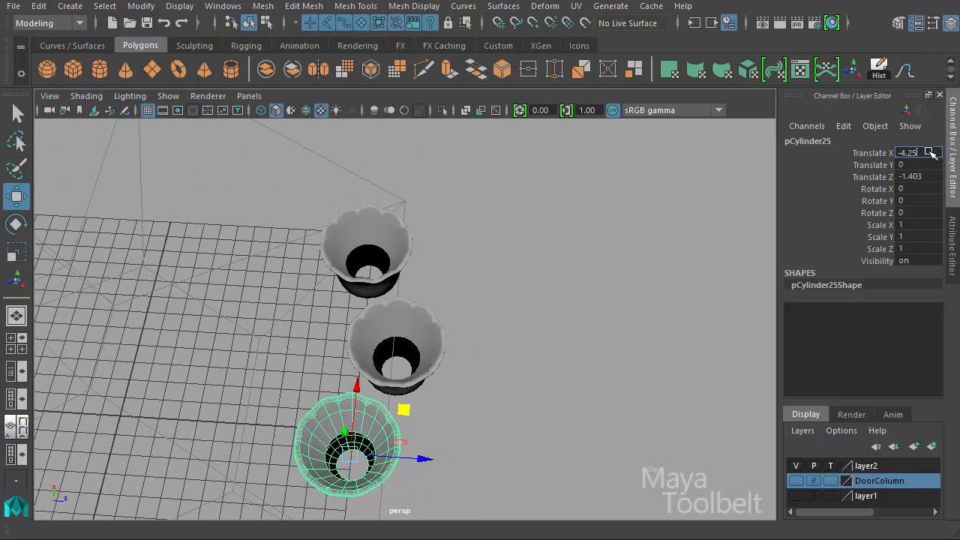
pyautogui.press('Return')
# Match the second copy to the first copy's depth by setting its Translate Z to -1.5
pyautogui.click(389, 241)
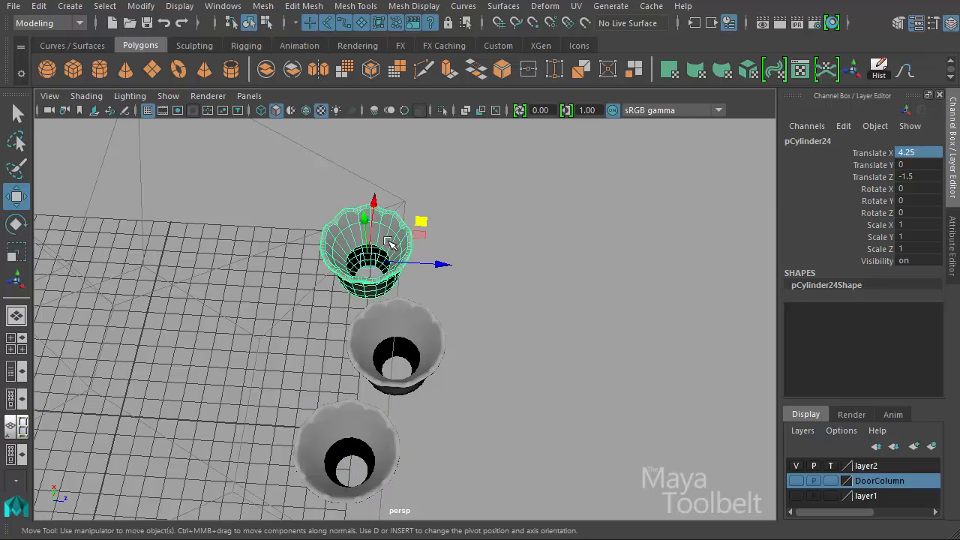
pyautogui.click(343, 427)
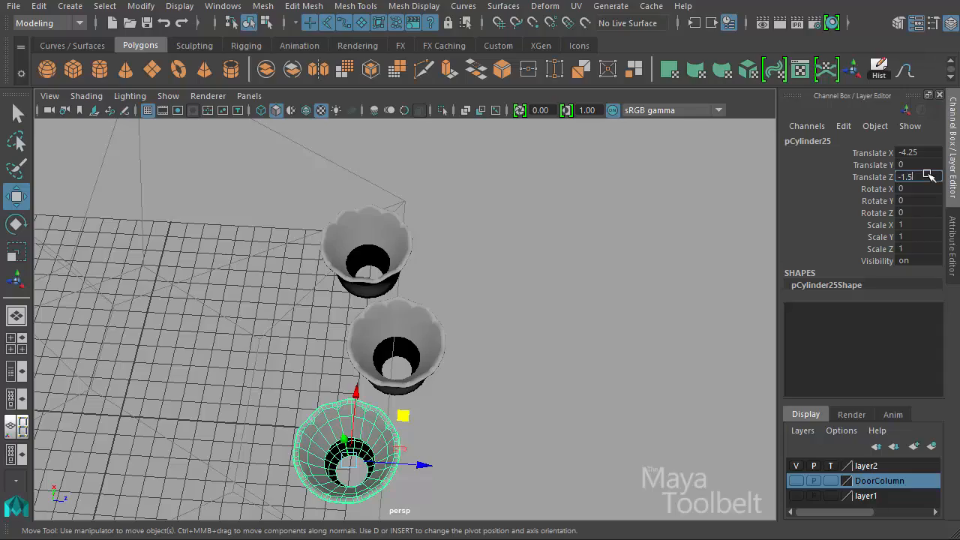
pyautogui.click(929, 175)
pyautogui.write('-1.5')
pyautogui.press('Return')
# Select all three cups and shift them together outward along the Z axis
pyautogui.keyDown('alt'); pyautogui.moveTo(650, 223); pyautogui.dragTo(395, 317); pyautogui.keyUp('alt')
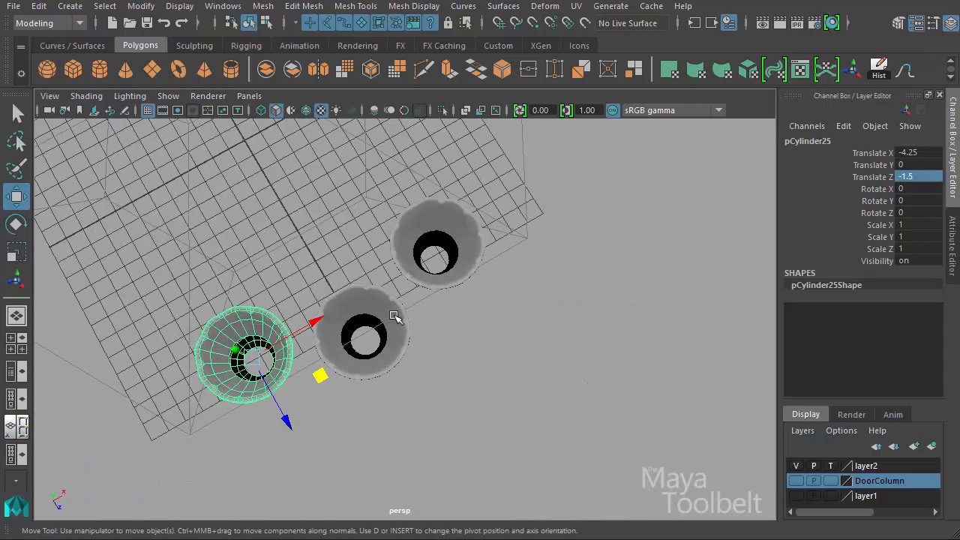
pyautogui.click(490, 358)
pyautogui.keyDown('alt'); pyautogui.moveTo(490, 358); pyautogui.dragTo(462, 418); pyautogui.keyUp('alt')
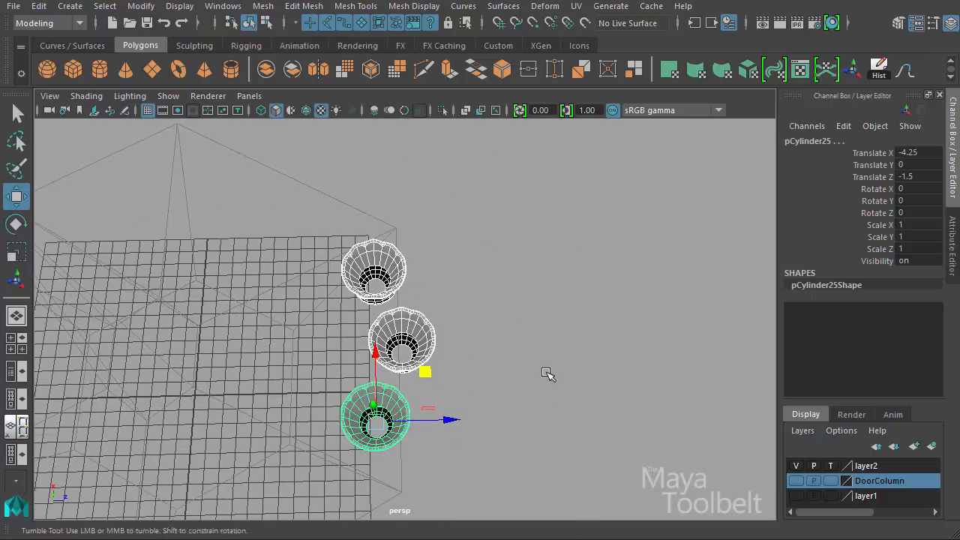
pyautogui.keyDown('alt'); pyautogui.moveTo(548, 373); pyautogui.dragTo(529, 335); pyautogui.keyUp('alt')
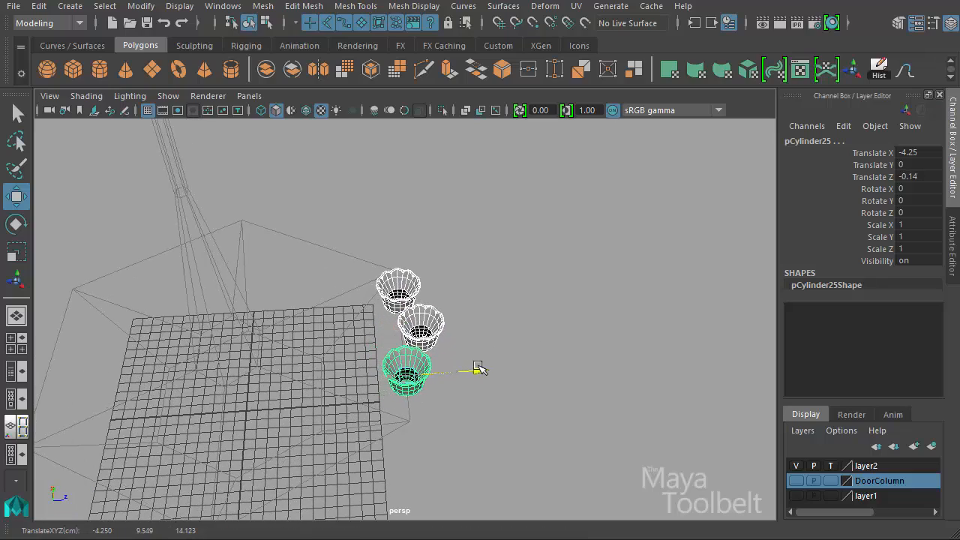
pyautogui.moveTo(488, 369)
pyautogui.keyDown('alt'); pyautogui.mouseDown()
pyautogui.moveTo(575, 353)
pyautogui.moveTo(568, 370)
pyautogui.moveTo(505, 366)
pyautogui.mouseUp(); pyautogui.keyUp('alt')
# Group the three cups and rotate the group around the chandelier's centre to Rotate Y -28.421
pyautogui.hotkey('ctrl', 'g')
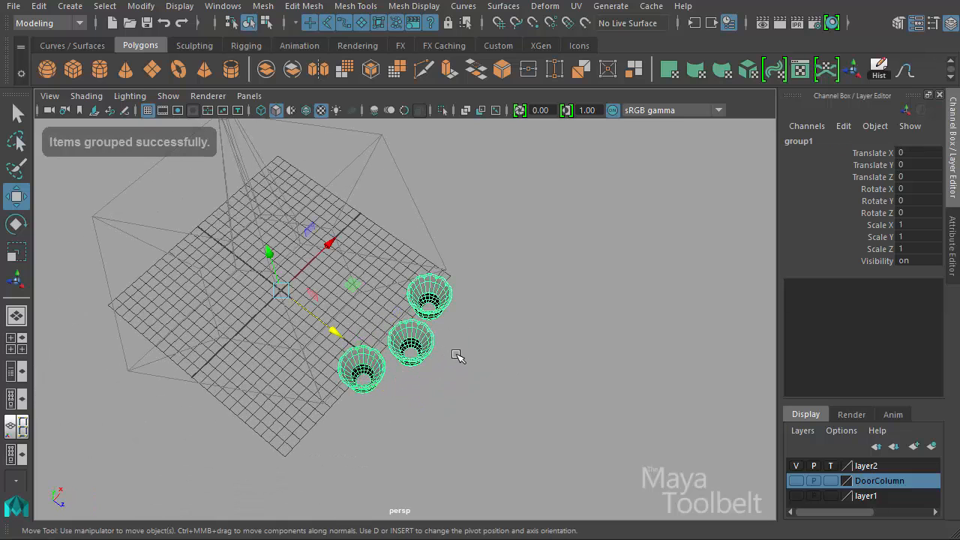
pyautogui.press('e')
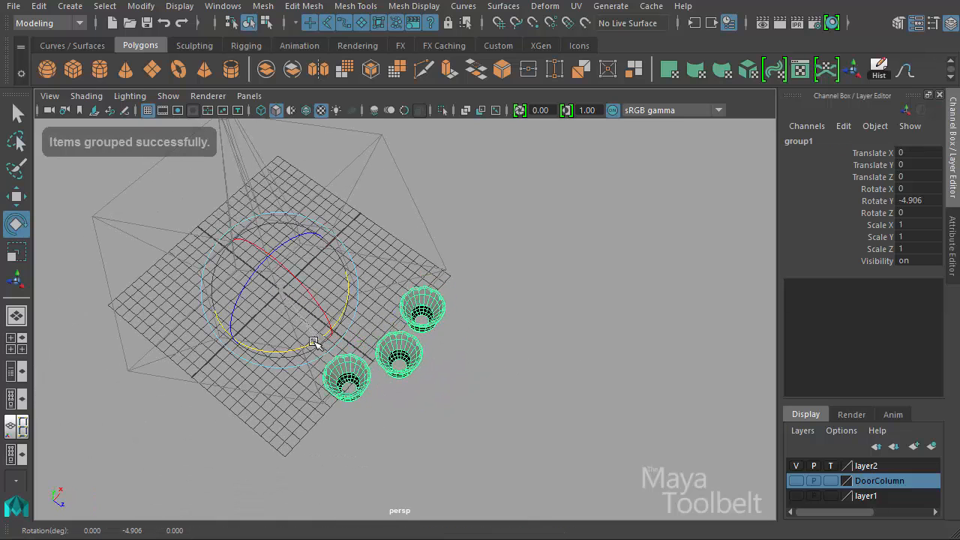
pyautogui.moveTo(314, 342); pyautogui.dragTo(291, 356)
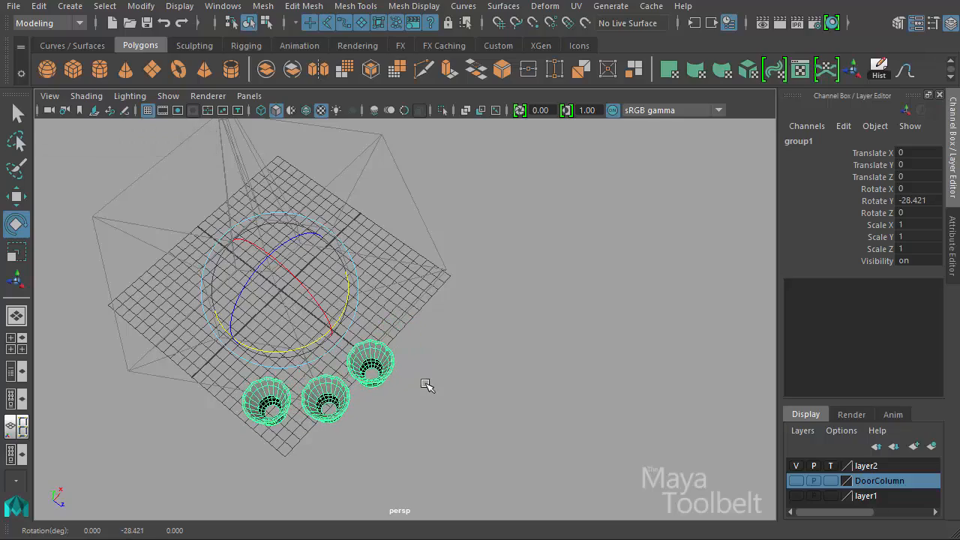
# Try ringing the chandelier with cup groups by duplicating the group at Rotate Y -90 and repeating the duplication, and inspect the ring
pyautogui.keyDown('alt'); pyautogui.moveTo(426, 385); pyautogui.dragTo(449, 388); pyautogui.keyUp('alt')
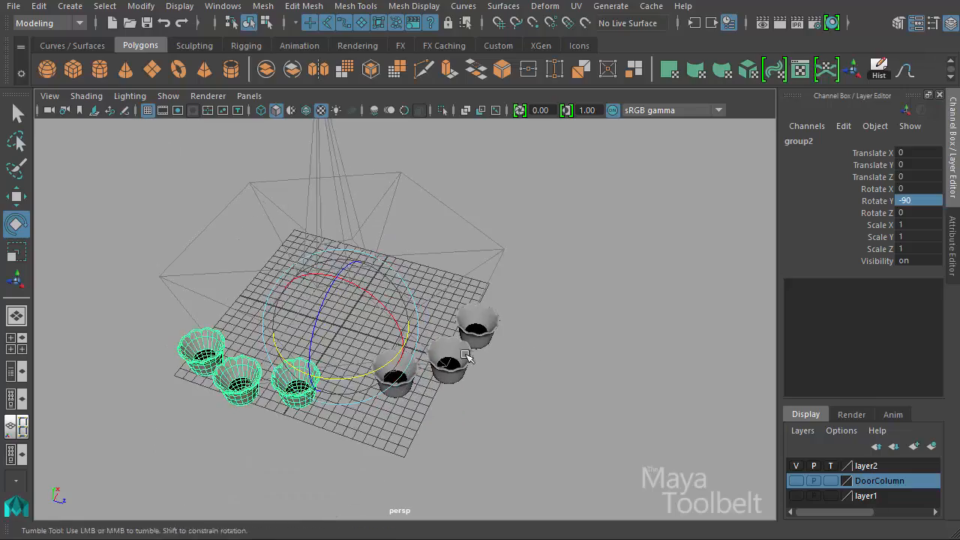
pyautogui.hotkey('shift', 'd')
pyautogui.hotkey('shift', 'd')
pyautogui.hotkey('shift', 'd')
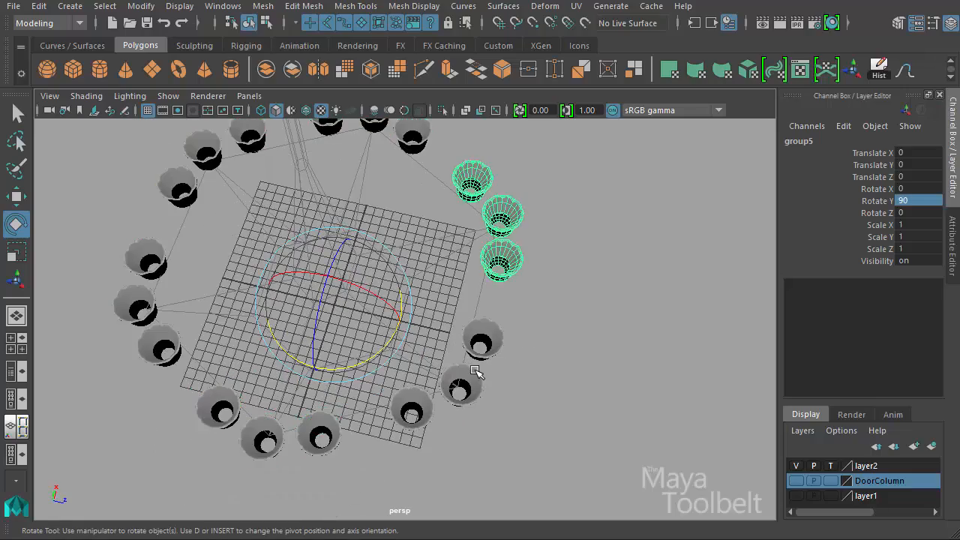
pyautogui.click(612, 342)
pyautogui.keyDown('alt'); pyautogui.moveTo(612, 342); pyautogui.dragTo(461, 283); pyautogui.keyUp('alt')
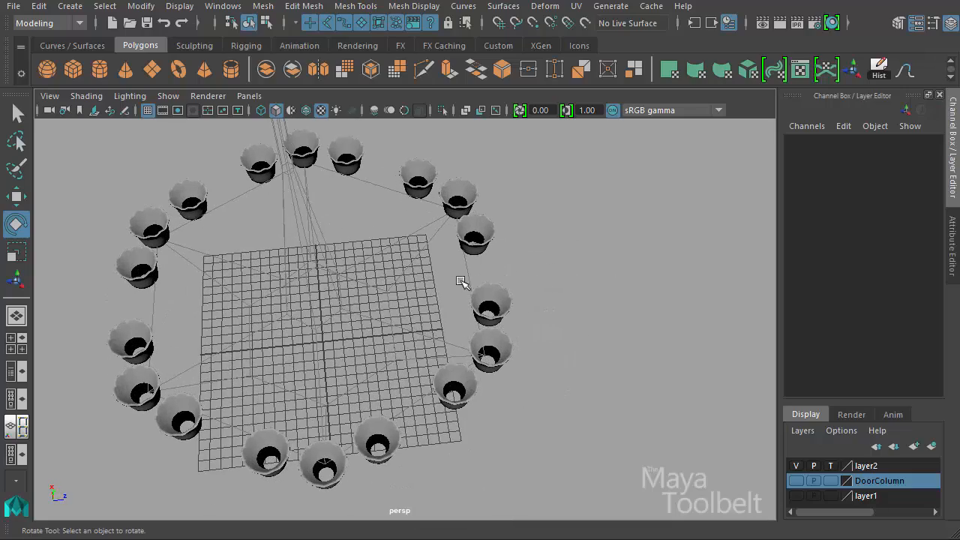
pyautogui.keyDown('alt'); pyautogui.moveTo(209, 271); pyautogui.dragTo(422, 238); pyautogui.keyUp('alt')
pyautogui.keyDown('alt'); pyautogui.moveTo(315, 253); pyautogui.dragTo(468, 281); pyautogui.keyUp('alt')
pyautogui.click(466, 287)
# Undo the duplicated cup groups back to the single group of three cups
pyautogui.hotkey('ctrl', 'z')
pyautogui.hotkey('ctrl', 'z')
pyautogui.hotkey('ctrl', 'z')
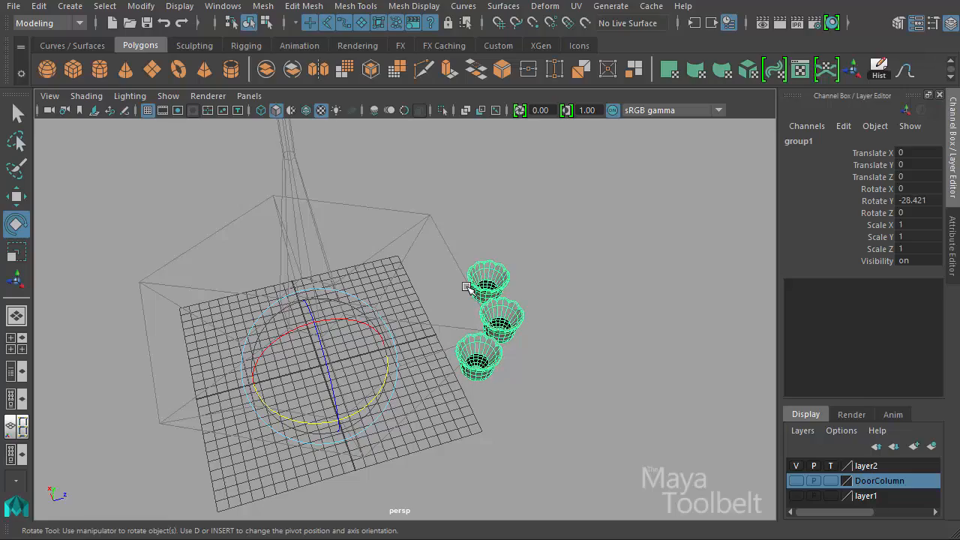
# Examine the three cups' placement against the chandelier frame from several angles and deselect them
pyautogui.keyDown('alt'); pyautogui.moveTo(466, 288); pyautogui.dragTo(431, 234); pyautogui.keyUp('alt')
pyautogui.press('w')
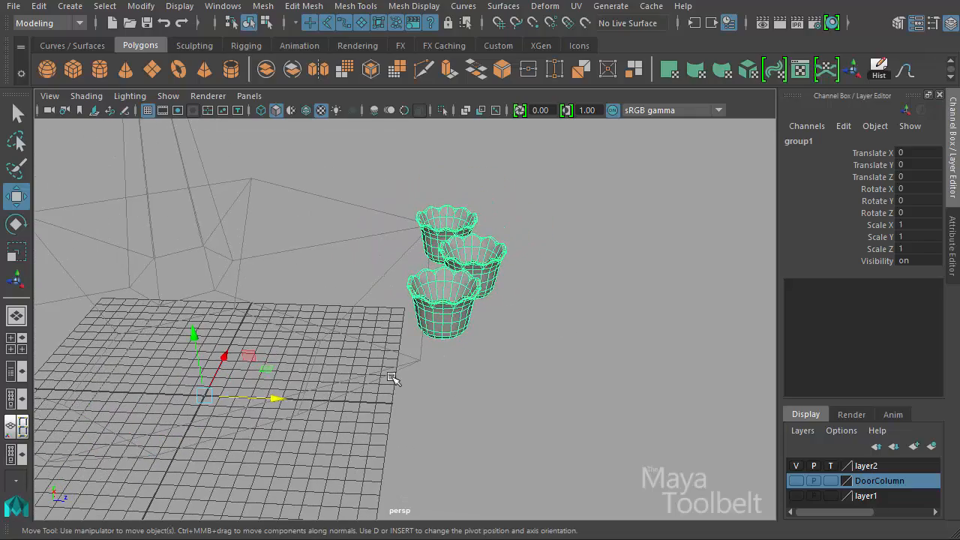
pyautogui.keyDown('alt'); pyautogui.moveTo(573, 328); pyautogui.dragTo(596, 300); pyautogui.keyUp('alt')
pyautogui.keyDown('alt'); pyautogui.moveTo(486, 336); pyautogui.dragTo(382, 325); pyautogui.keyUp('alt')
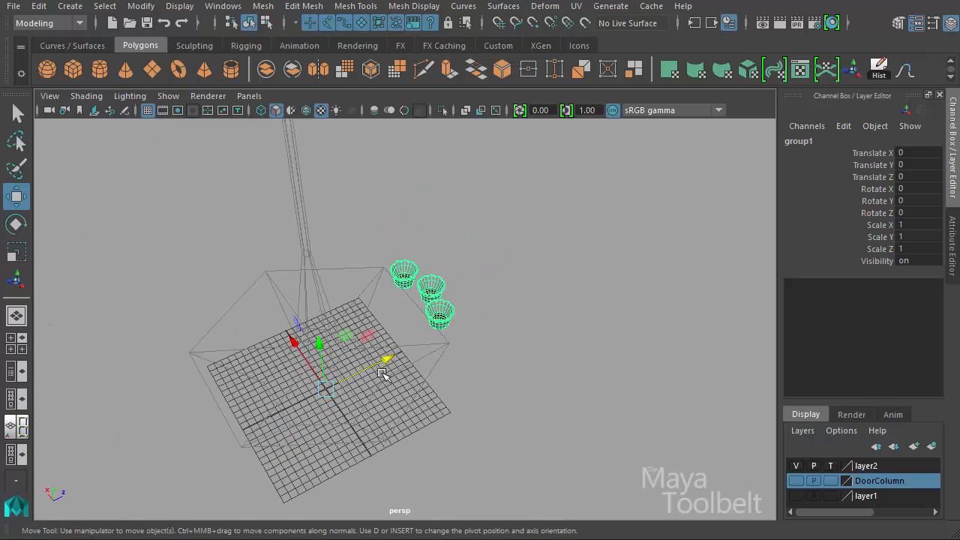
pyautogui.keyDown('alt'); pyautogui.moveTo(382, 373); pyautogui.dragTo(135, 293); pyautogui.keyUp('alt')
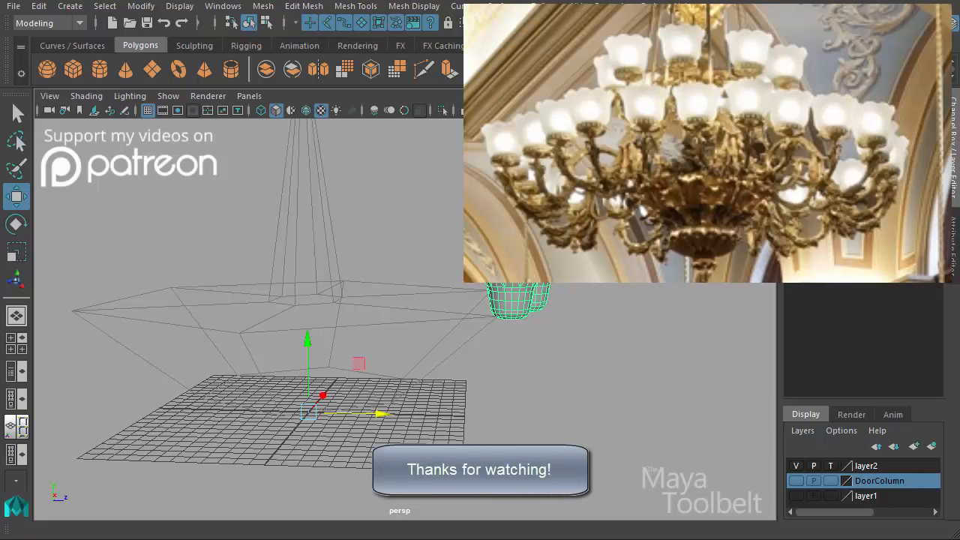
pyautogui.keyDown('alt'); pyautogui.moveTo(403, 316); pyautogui.dragTo(241, 396); pyautogui.keyUp('alt')
pyautogui.click(295, 447)
pyautogui.keyDown('alt'); pyautogui.moveTo(295, 447); pyautogui.dragTo(485, 389); pyautogui.keyUp('alt')
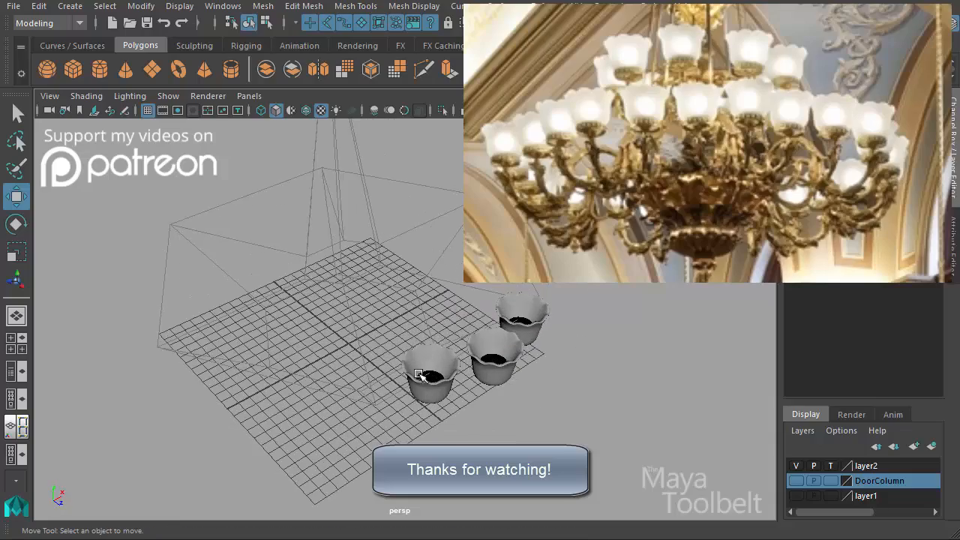
pyautogui.keyDown('alt'); pyautogui.moveTo(314, 358); pyautogui.dragTo(606, 347); pyautogui.keyUp('alt')
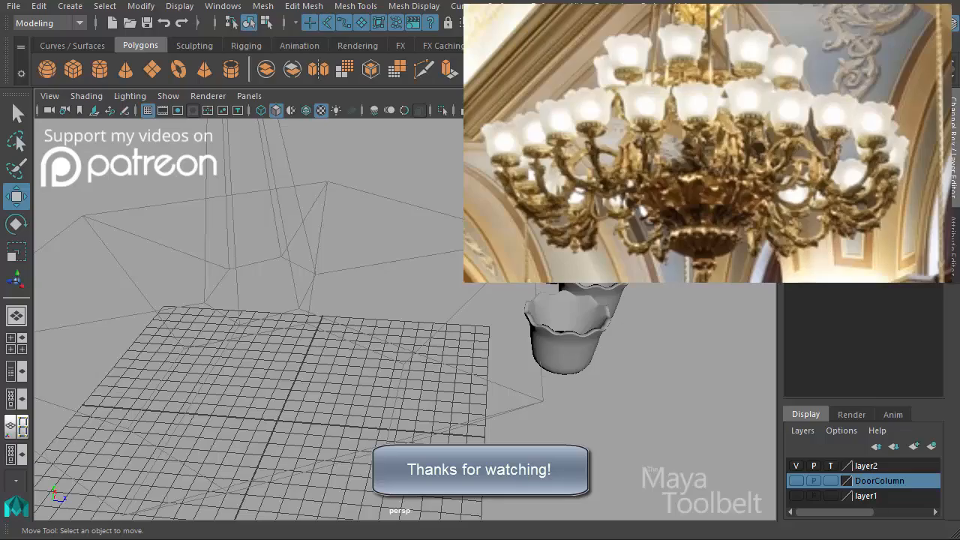